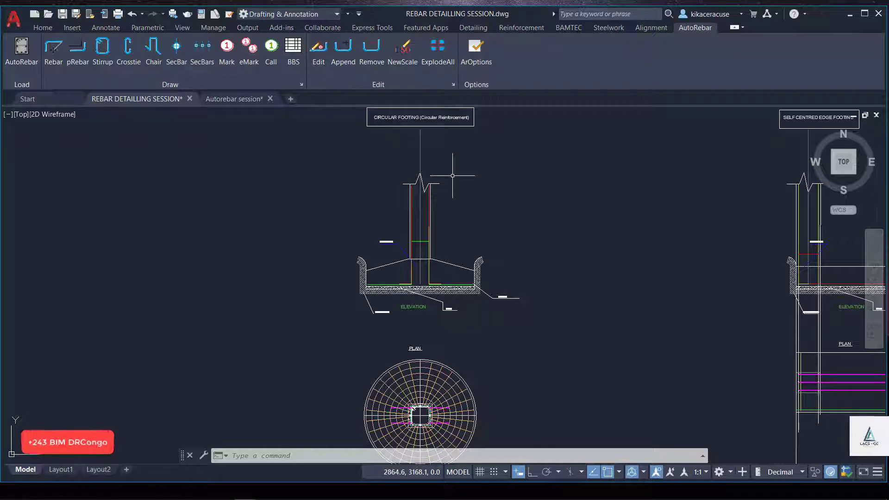
# Examine the circular footing's elevation and plan, including the column, starter bars and construction joint
pyautogui.scroll(4, 429, 280)
pyautogui.scroll(-4, 431, 278)
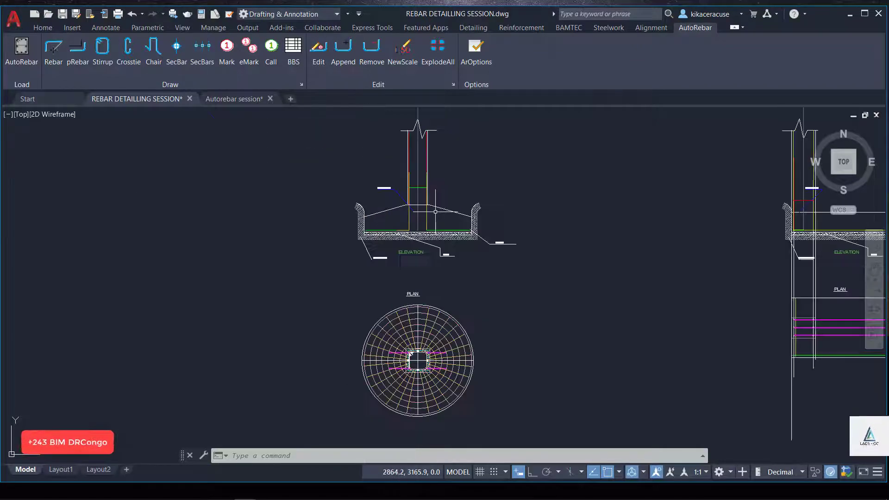
pyautogui.scroll(2, 421, 323)
pyautogui.scroll(4, 420, 323)
pyautogui.scroll(-8, 417, 308)
pyautogui.scroll(7, 410, 229)
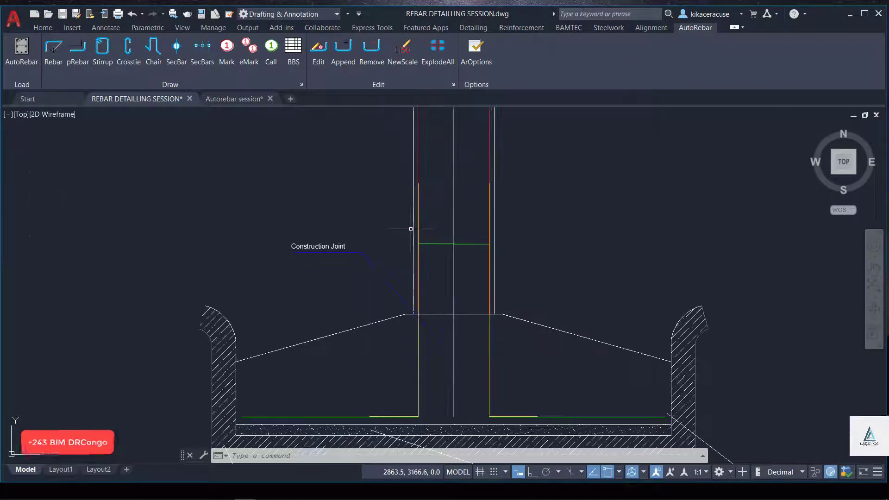
pyautogui.scroll(-4, 411, 229)
pyautogui.scroll(-6, 412, 229)
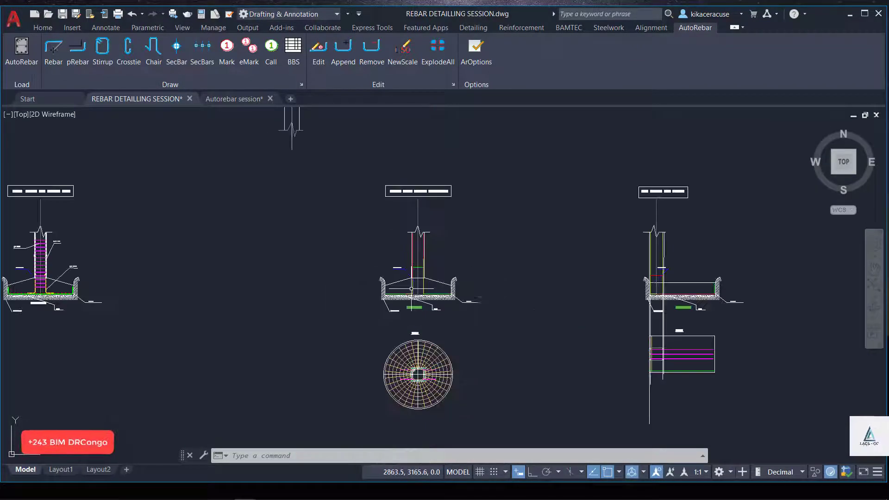
pyautogui.scroll(10, 431, 240)
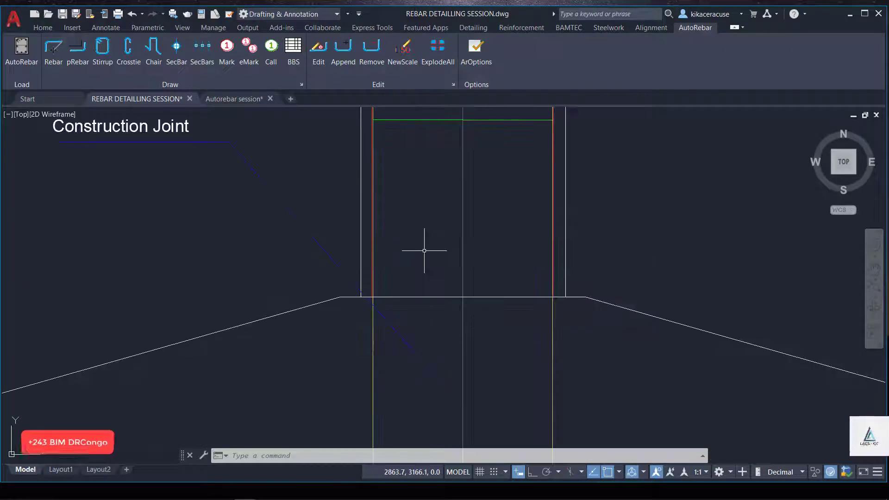
pyautogui.scroll(-2, 431, 241)
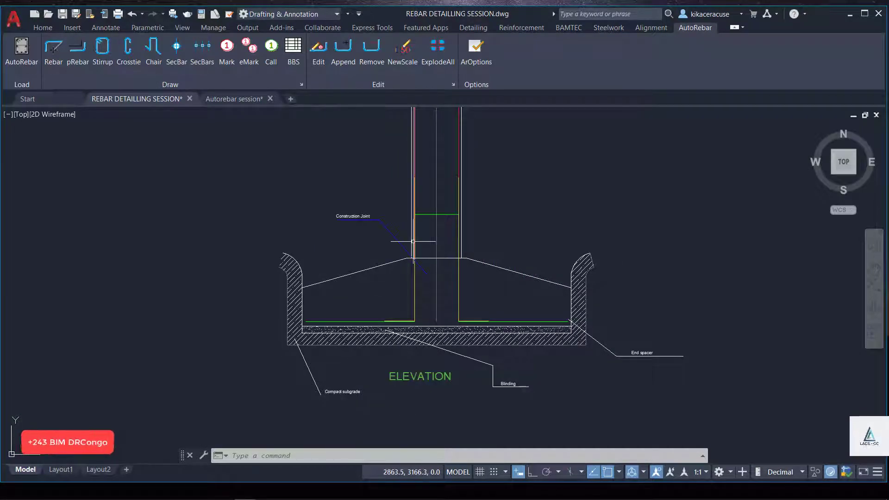
# Switch to Foxit PhantomPDF, review the CD-01.05 circular footing cross-section and plan details, and return to the AutoCAD drawing
pyautogui.hotkey('alt', 'Tab')
pyautogui.hotkey('alt', 'Tab')
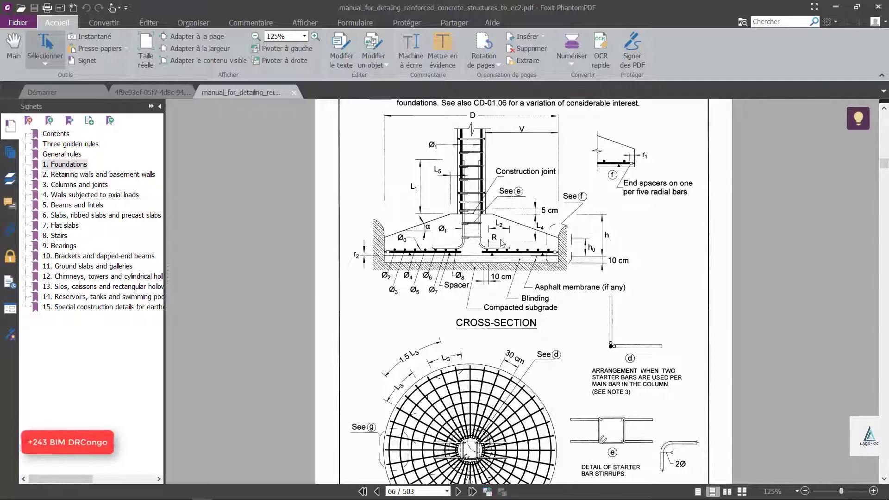
pyautogui.scroll(3, 503, 243)
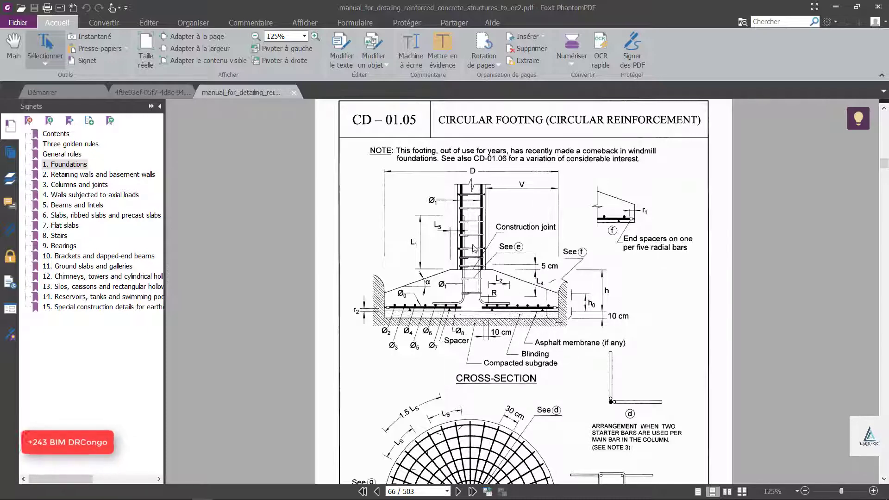
pyautogui.scroll(-3, 469, 229)
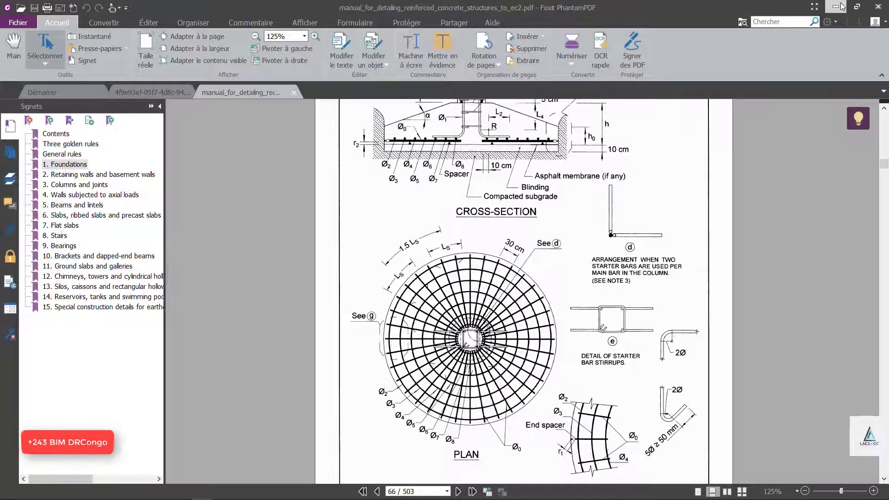
pyautogui.click(836, 6)
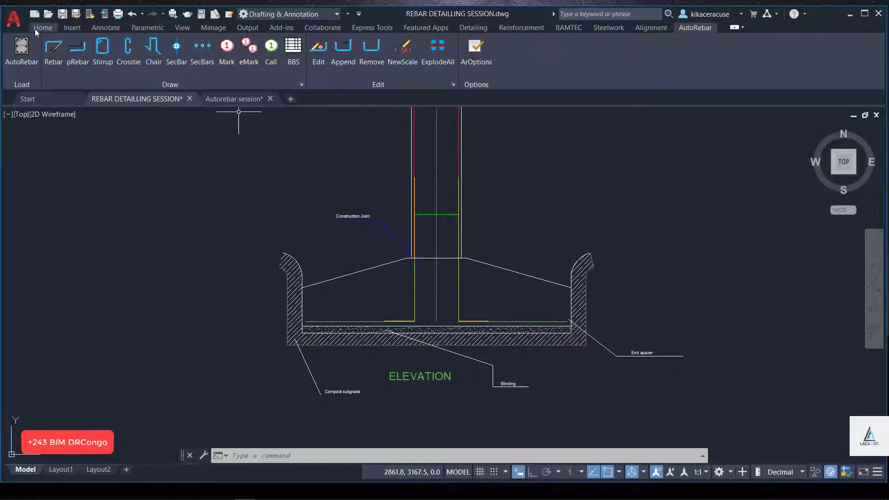
# Convert the left L-shaped starter bar polyline in the circular footing elevation into 16 mm rebar with pRebar
pyautogui.click(70, 59)
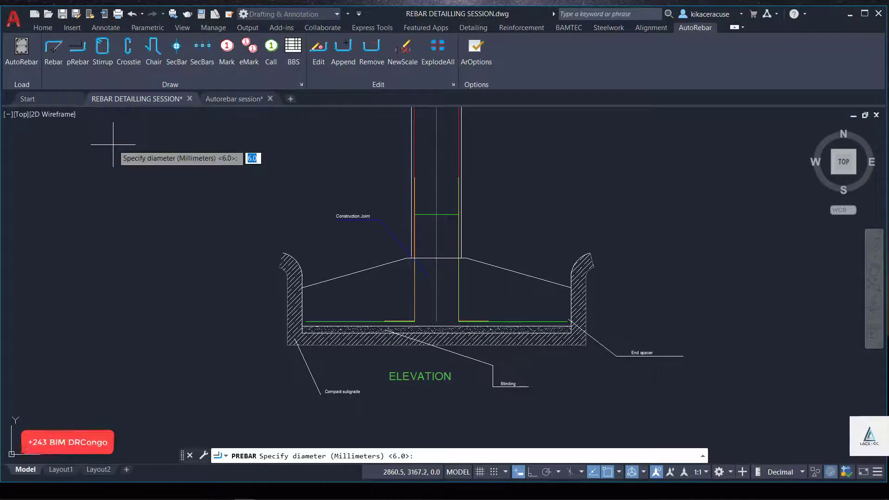
pyautogui.write('16')
pyautogui.press('Return')
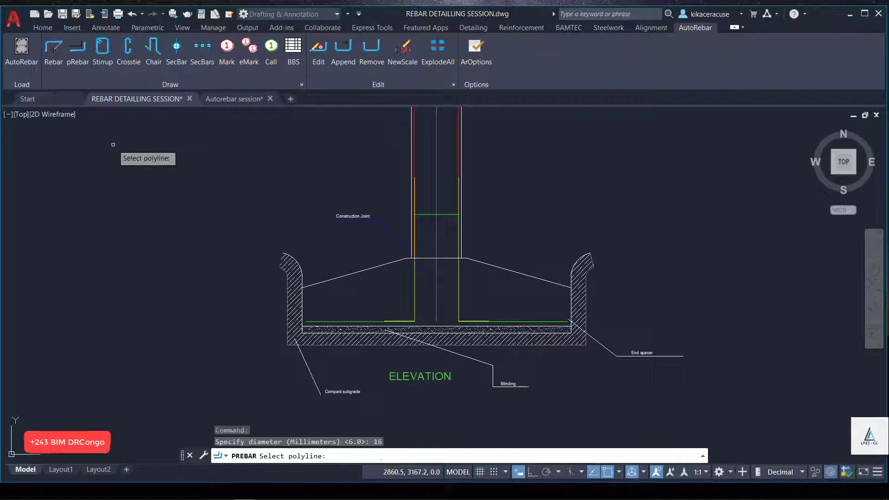
pyautogui.click(420, 293)
pyautogui.click(396, 297)
pyautogui.click(542, 174)
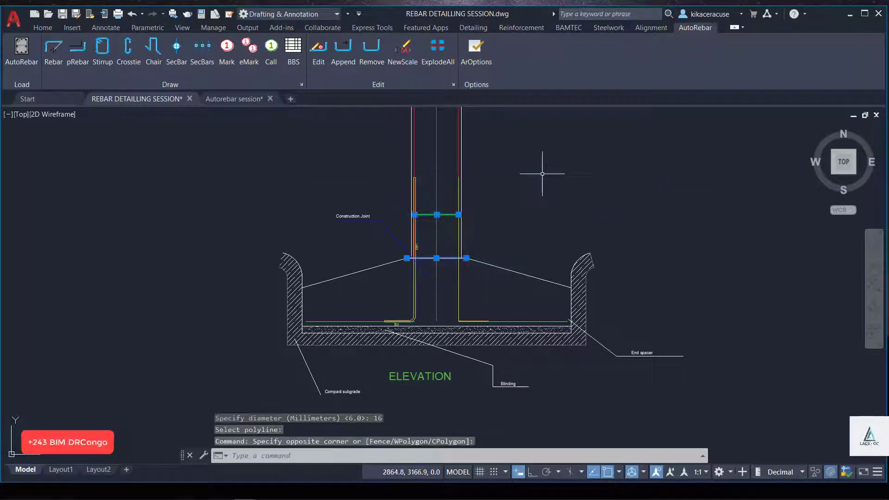
# Convert the right L-shaped starter bar polyline in the footing elevation into 16 mm rebar
pyautogui.rightClick(543, 173)
pyautogui.click(555, 180)
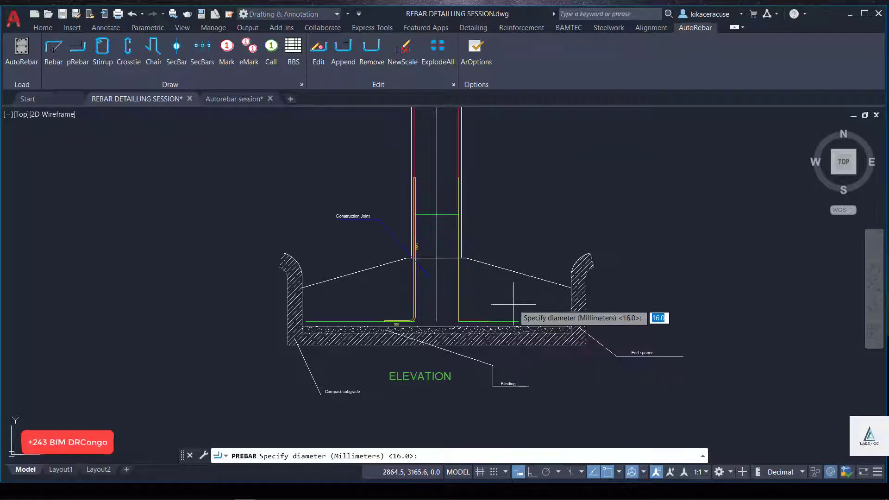
pyautogui.press('Return')
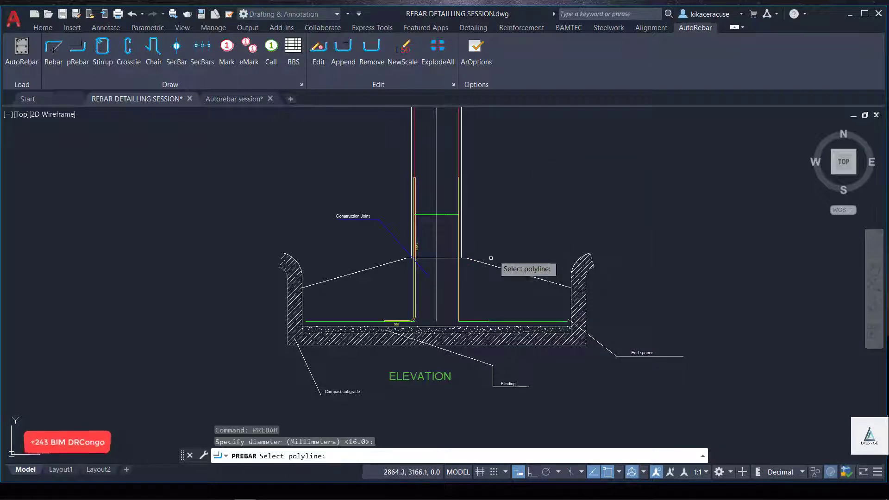
pyautogui.click(462, 288)
pyautogui.click(461, 289)
pyautogui.click(459, 289)
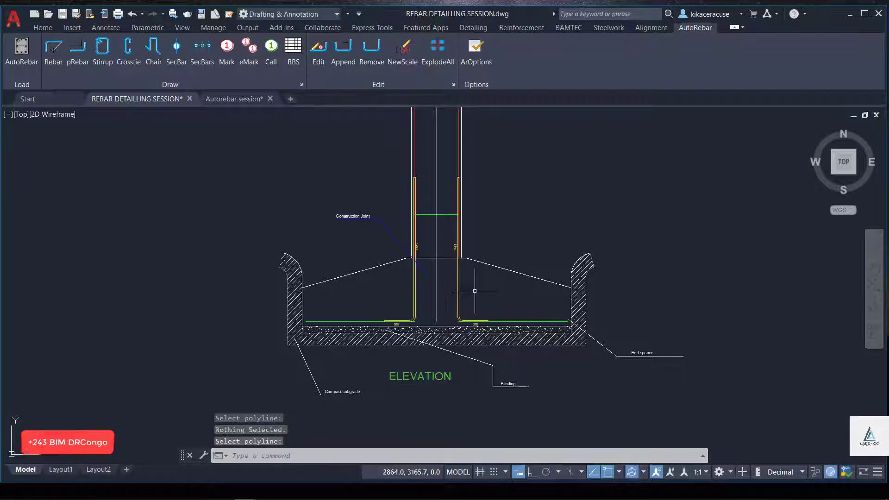
pyautogui.click(477, 299)
pyautogui.click(476, 275)
# Try to convert the column's right vertical bar line above the starter bar into 16 mm rebar with pRebar
pyautogui.rightClick(504, 145)
pyautogui.click(515, 150)
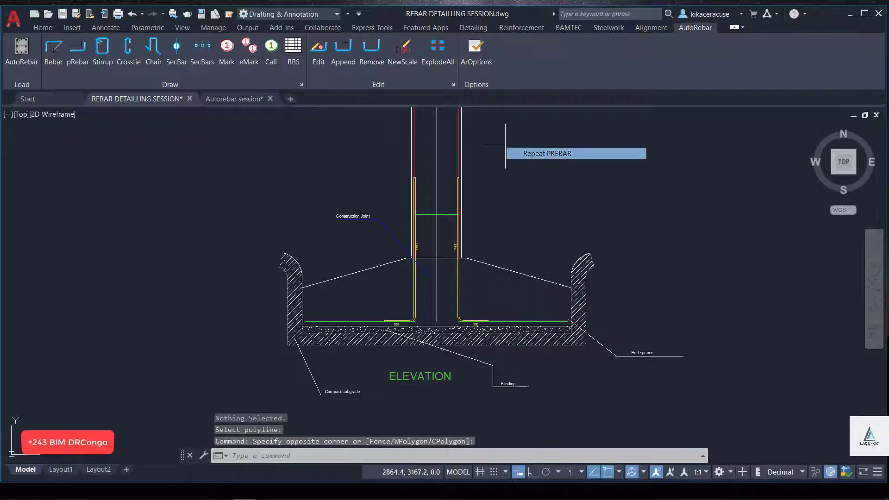
pyautogui.scroll(3, 478, 158)
pyautogui.press('Return')
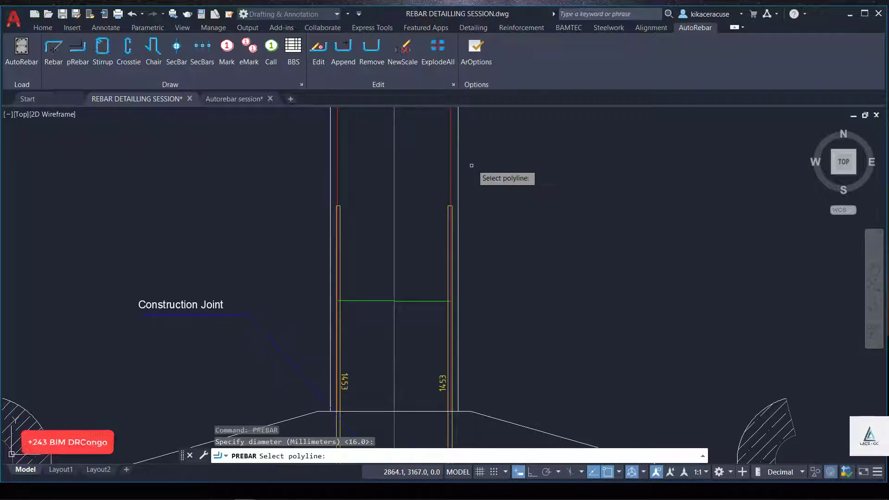
pyautogui.click(449, 186)
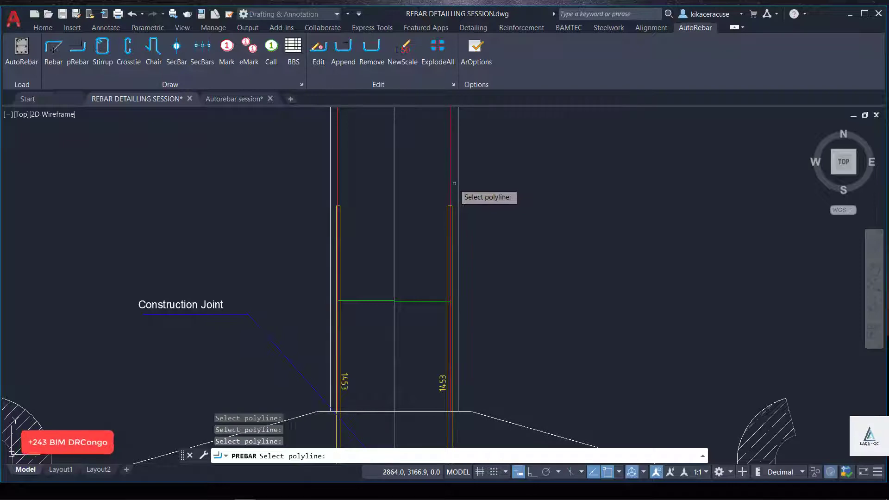
pyautogui.press('Return')
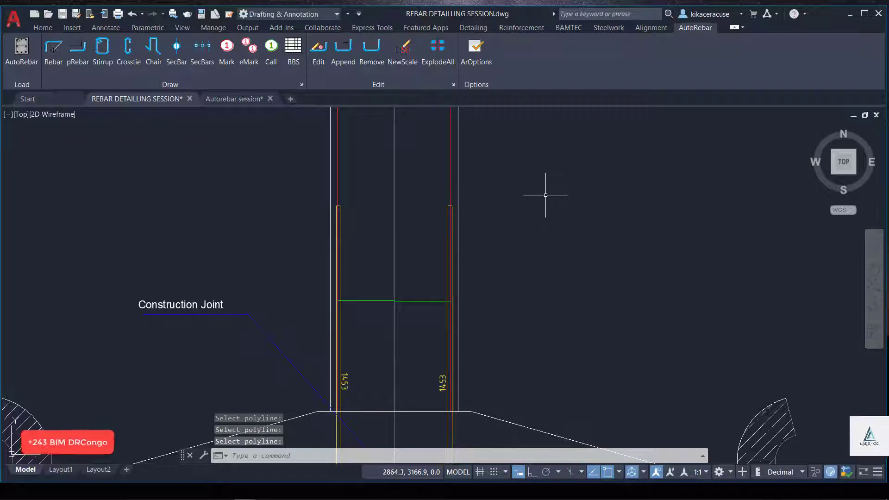
pyautogui.rightClick(543, 195)
pyautogui.moveTo(655, 218)
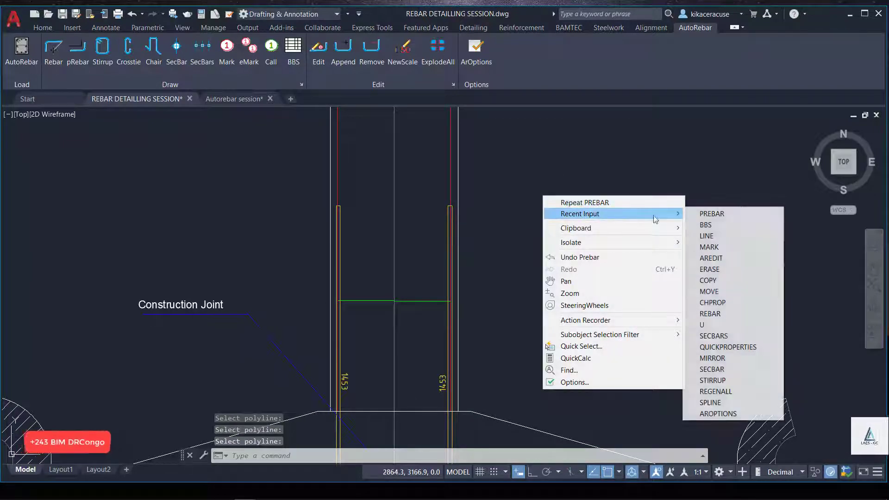
pyautogui.click(711, 214)
pyautogui.press('Return')
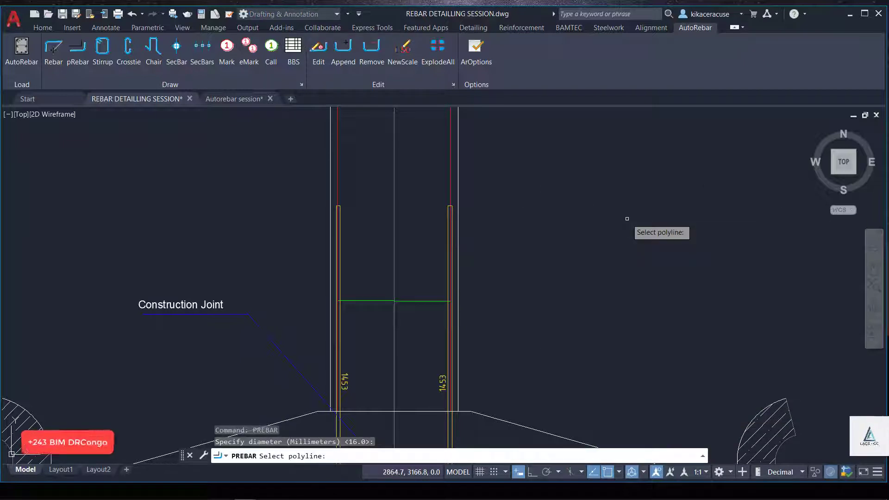
# Draw a 16 mm Rebar along the column's left vertical bar line, from its upper end down to the top of the footing
pyautogui.click(54, 51)
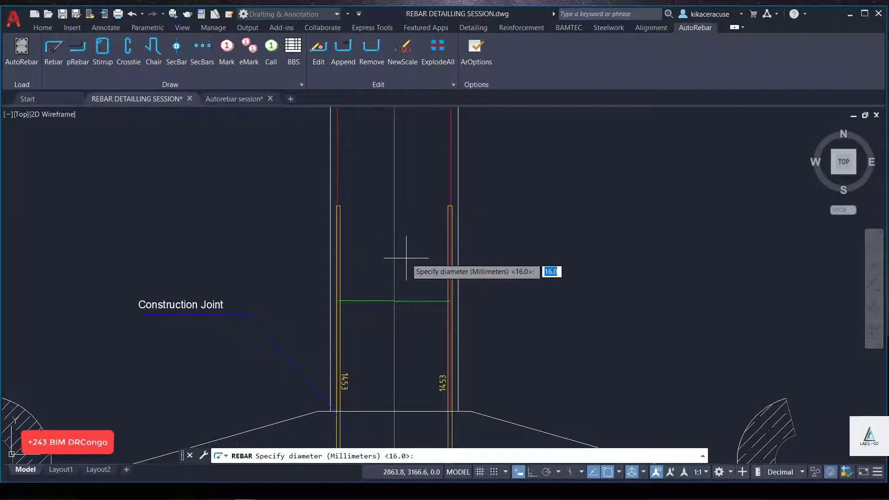
pyautogui.scroll(-5, 399, 209)
pyautogui.scroll(5, 375, 137)
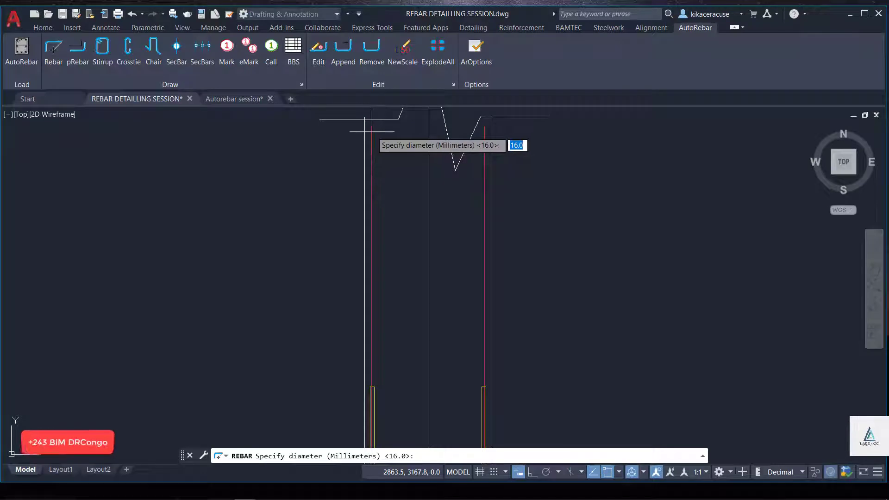
pyautogui.press('Return')
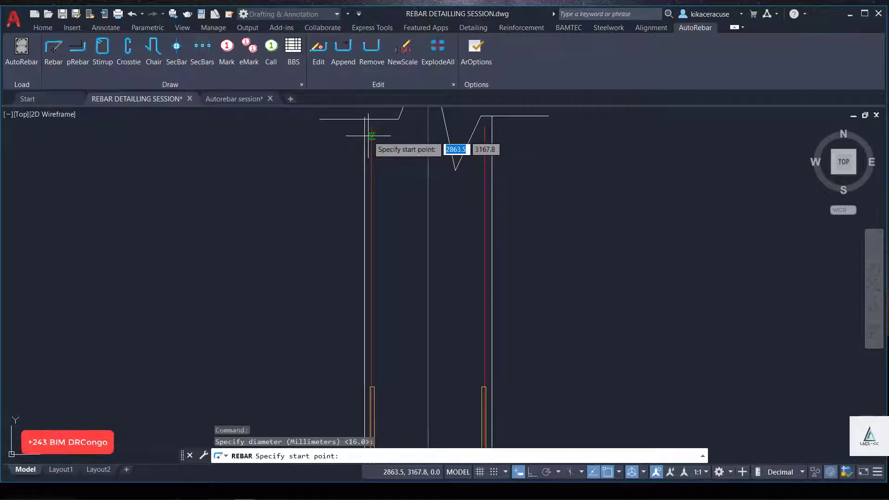
pyautogui.click(372, 132)
pyautogui.scroll(-5, 371, 132)
pyautogui.scroll(5, 371, 278)
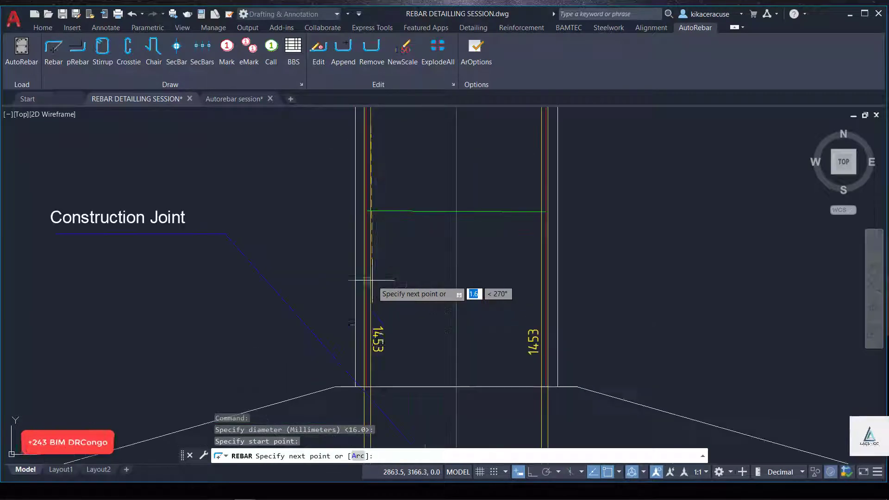
pyautogui.scroll(3, 367, 394)
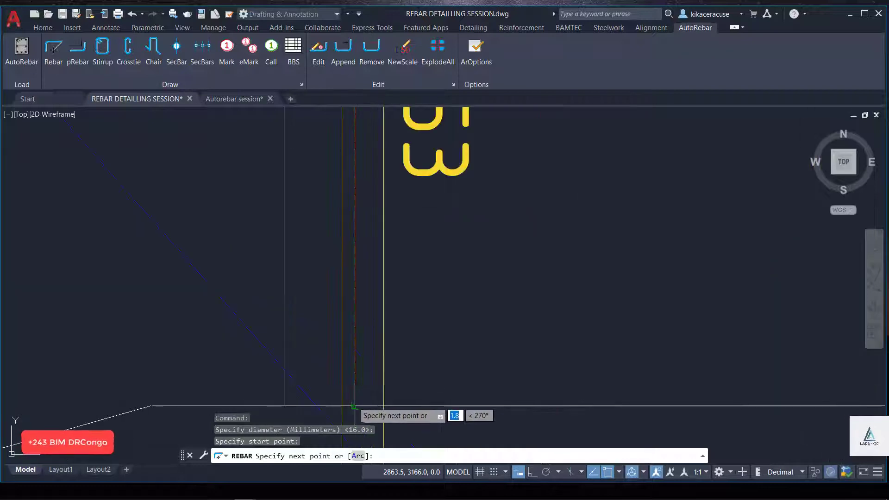
pyautogui.click(354, 381)
pyautogui.scroll(-3, 354, 380)
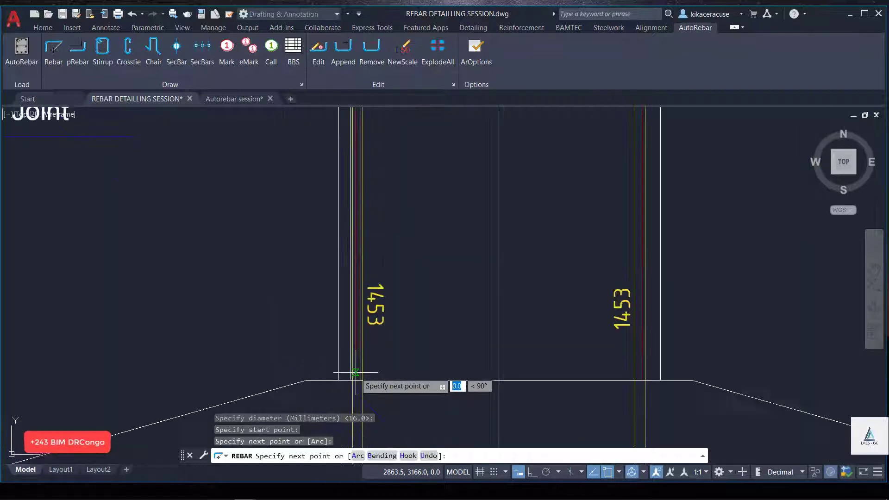
pyautogui.rightClick(457, 297)
pyautogui.click(477, 302)
# Draw a 16 mm Rebar along the column's right vertical bar line, from the top of the footing to the line's upper end
pyautogui.rightClick(448, 286)
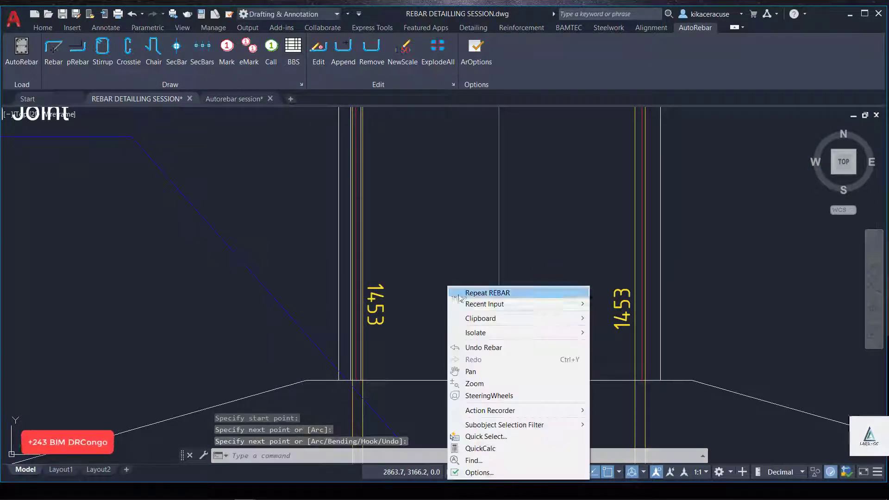
pyautogui.click(490, 293)
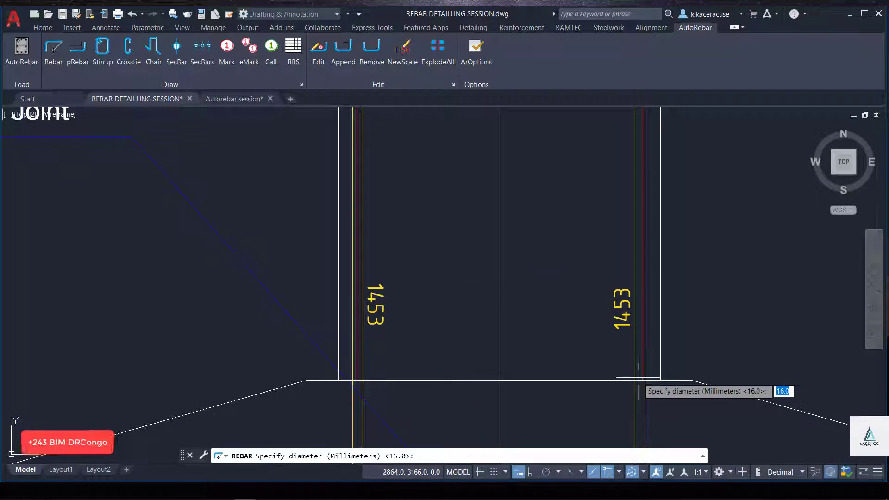
pyautogui.press('Return')
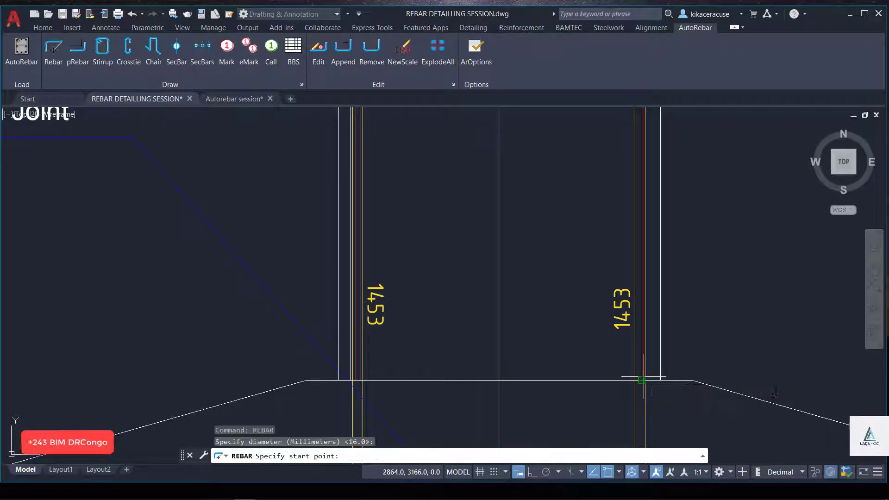
pyautogui.scroll(4, 639, 380)
pyautogui.click(639, 386)
pyautogui.scroll(-4, 639, 394)
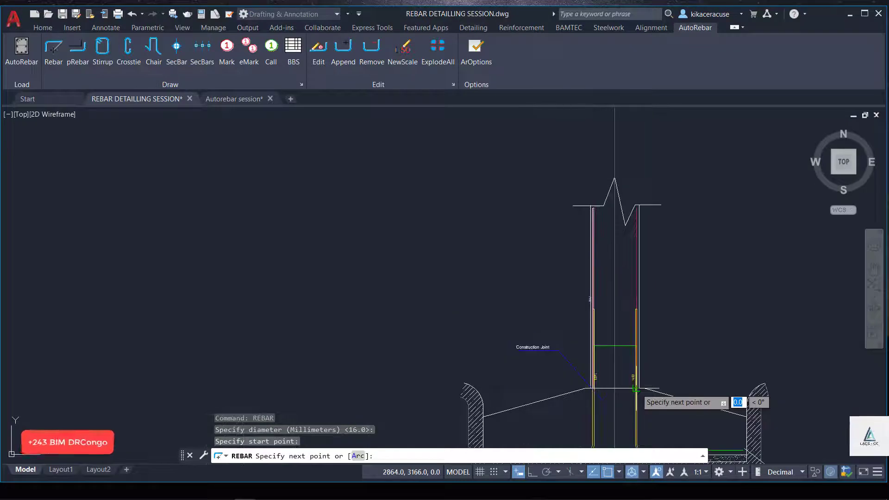
pyautogui.scroll(3, 647, 229)
pyautogui.click(625, 185)
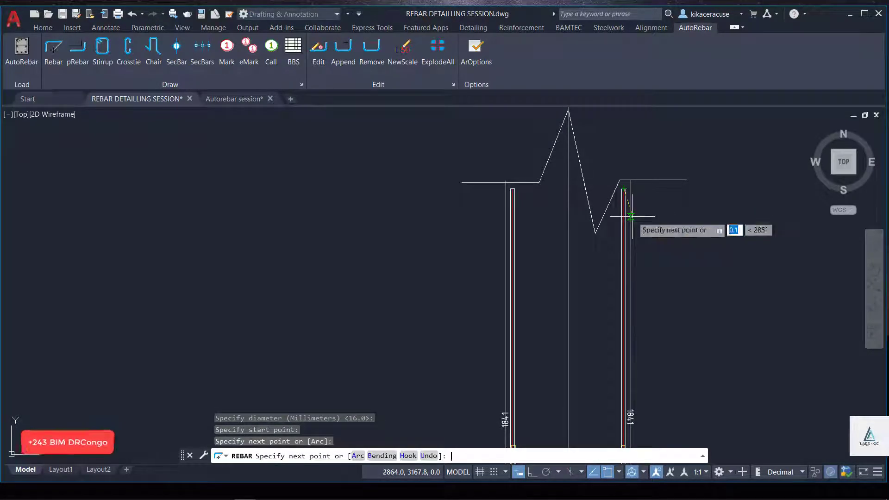
pyautogui.press('Return')
# Change the display modality of the column's right vertical rebar to Thick
pyautogui.click(624, 204)
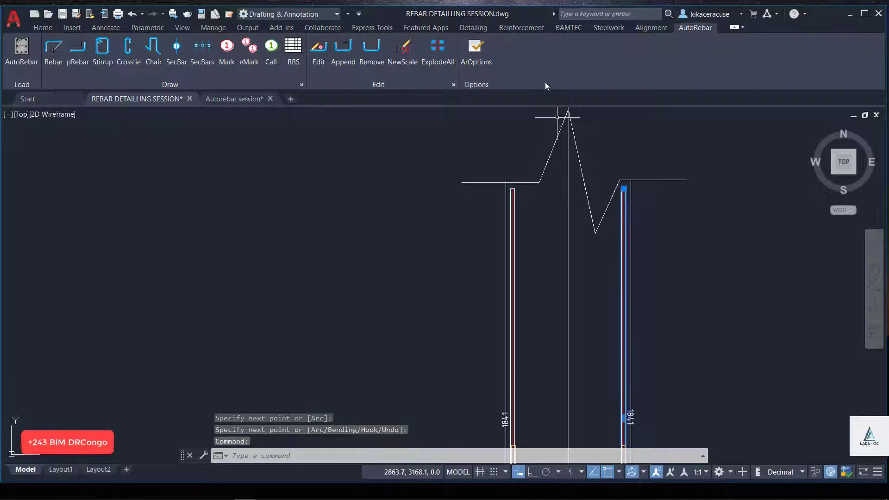
pyautogui.click(319, 50)
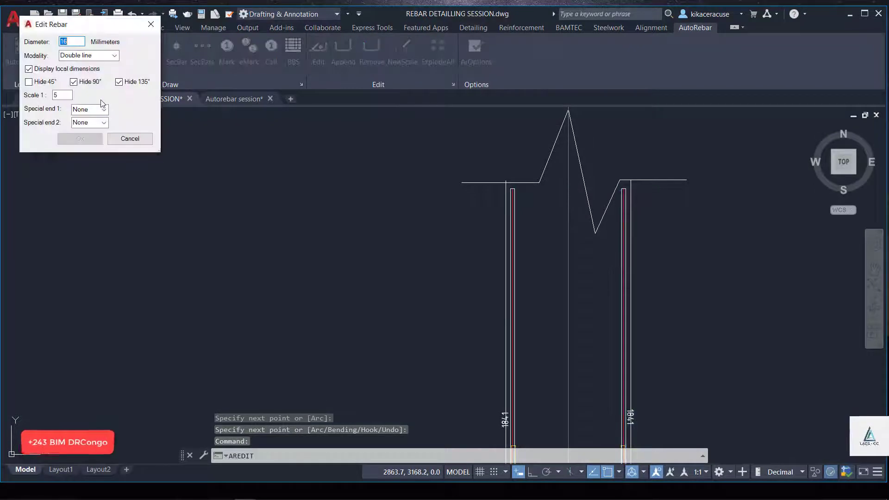
pyautogui.click(93, 56)
pyautogui.click(70, 63)
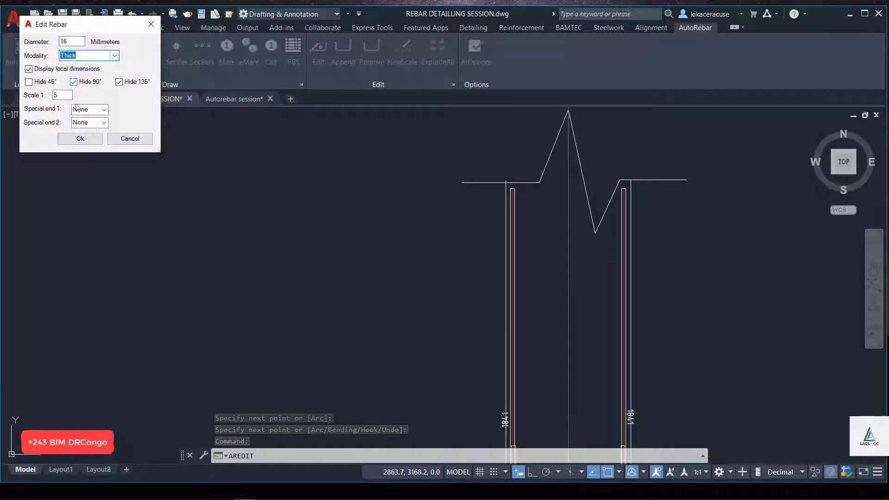
pyautogui.click(81, 139)
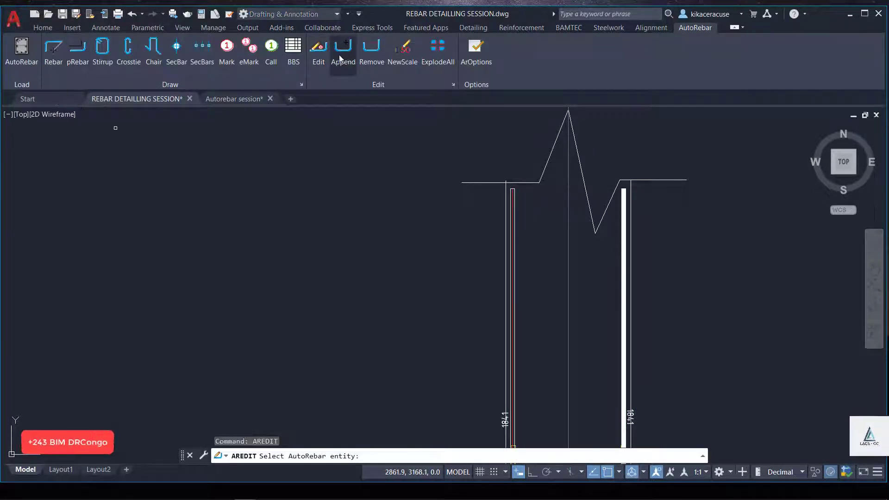
# Turn off the local dimensions display for the column's right vertical rebar
pyautogui.click(310, 64)
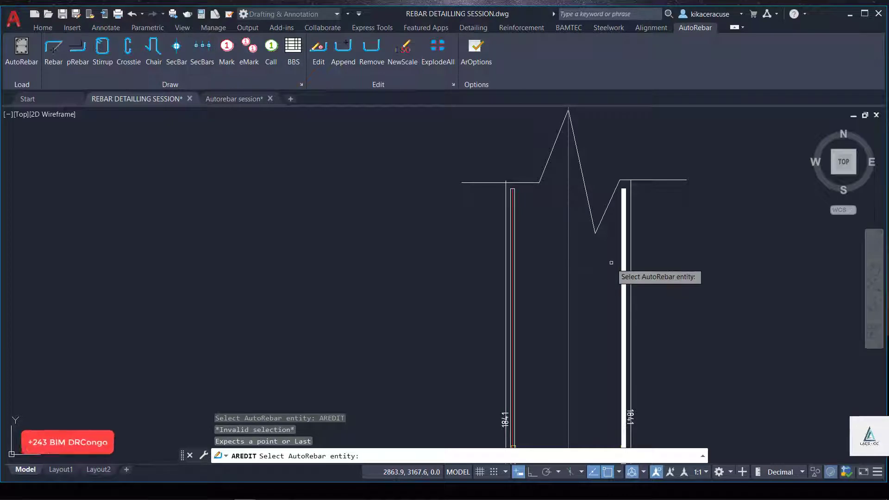
pyautogui.click(624, 277)
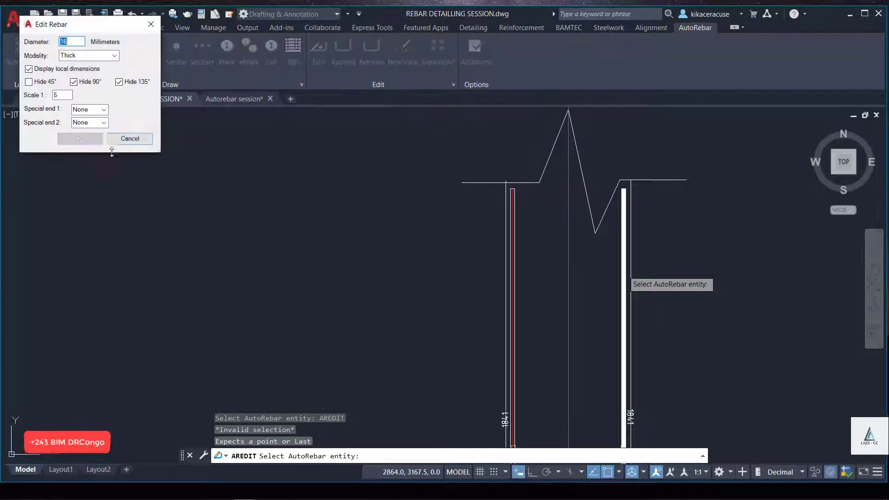
pyautogui.click(40, 69)
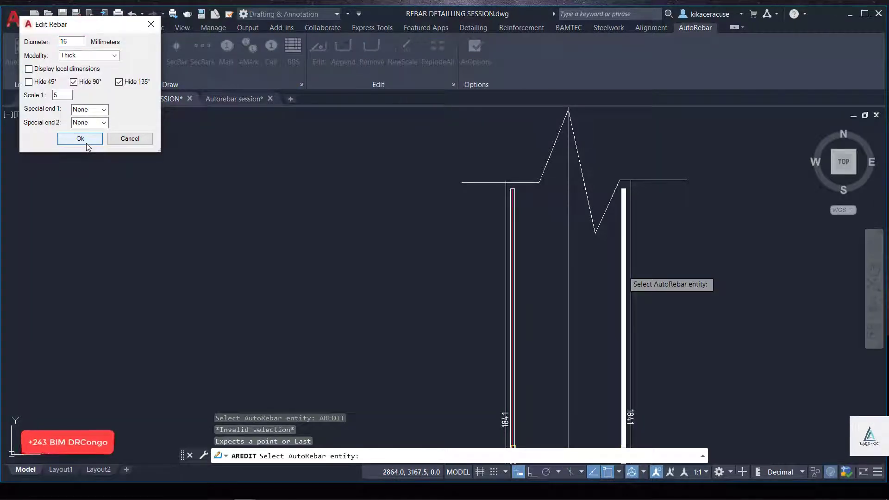
pyautogui.click(86, 142)
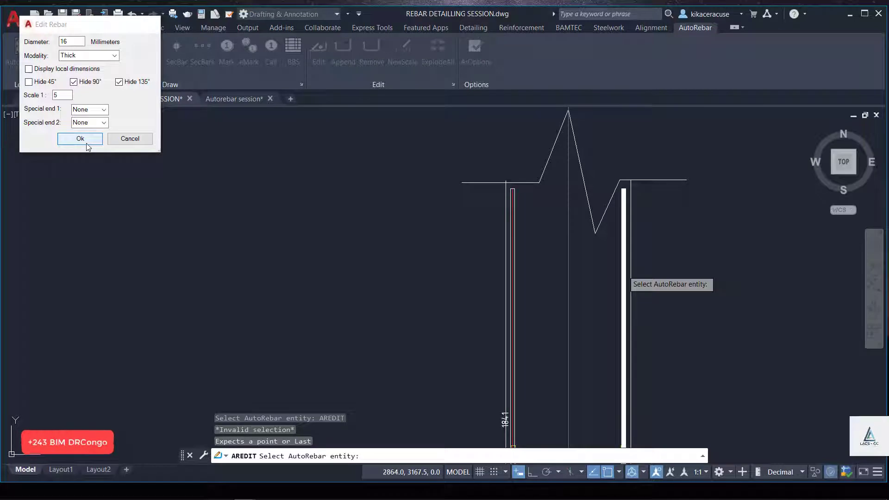
# Set the column's left vertical rebar to Thick modality with its local dimensions turned off
pyautogui.click(515, 257)
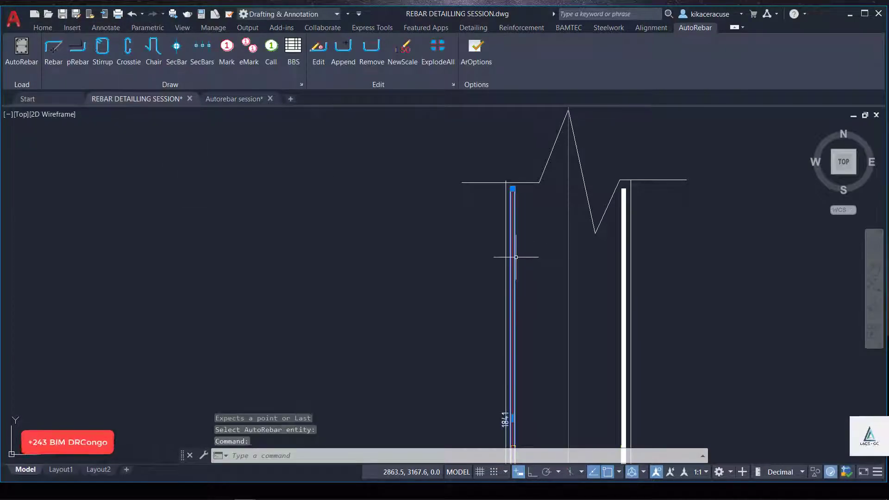
pyautogui.click(319, 59)
pyautogui.click(43, 72)
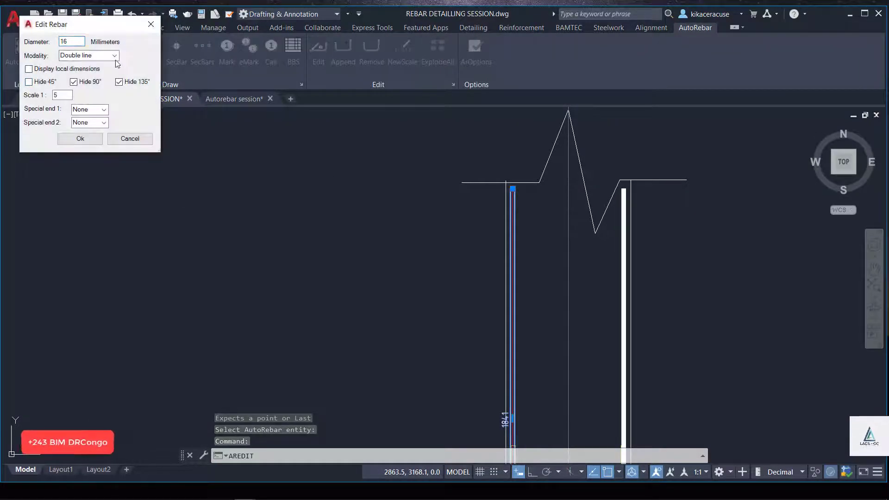
pyautogui.click(86, 55)
pyautogui.click(77, 73)
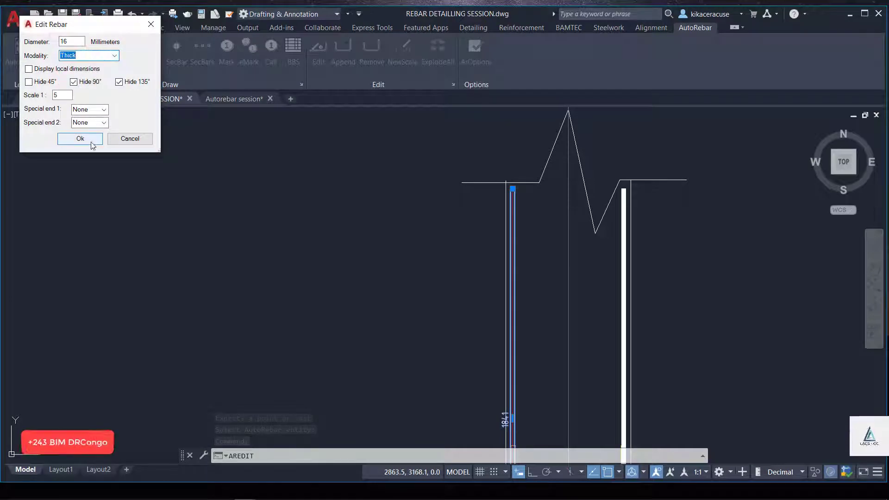
pyautogui.click(80, 139)
# Move the column's left vertical rebar by its lower-left corner onto the left edge of the starter bar at the footing top
pyautogui.scroll(-3, 501, 208)
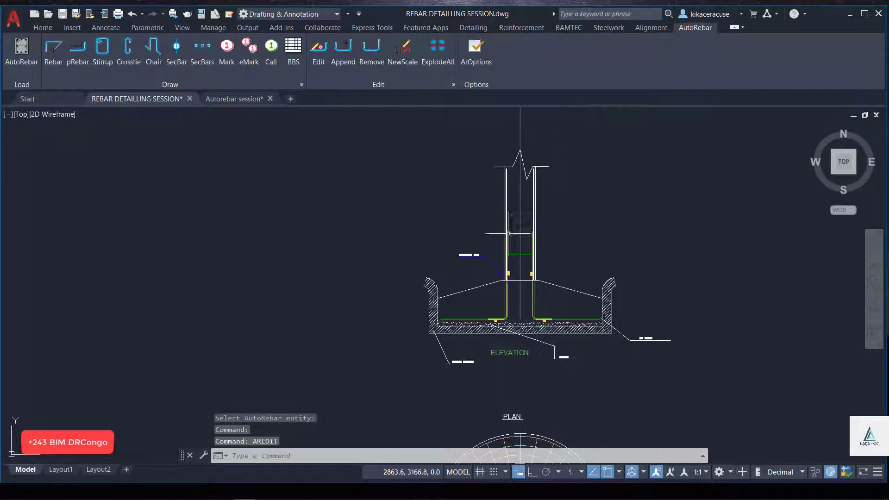
pyautogui.scroll(6, 551, 266)
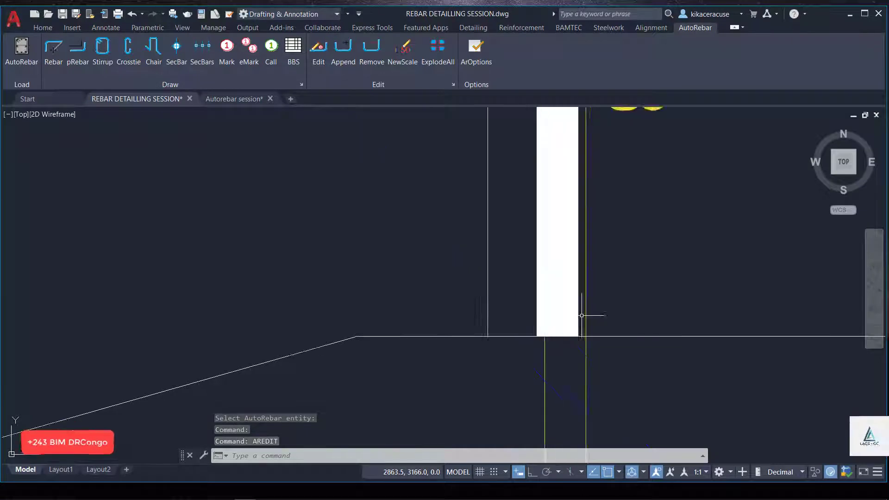
pyautogui.click(578, 318)
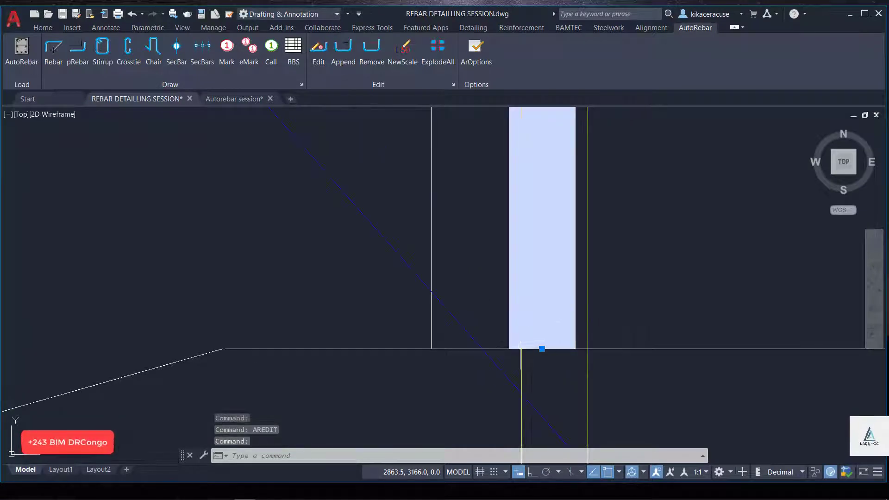
pyautogui.write('M')
pyautogui.press('Return')
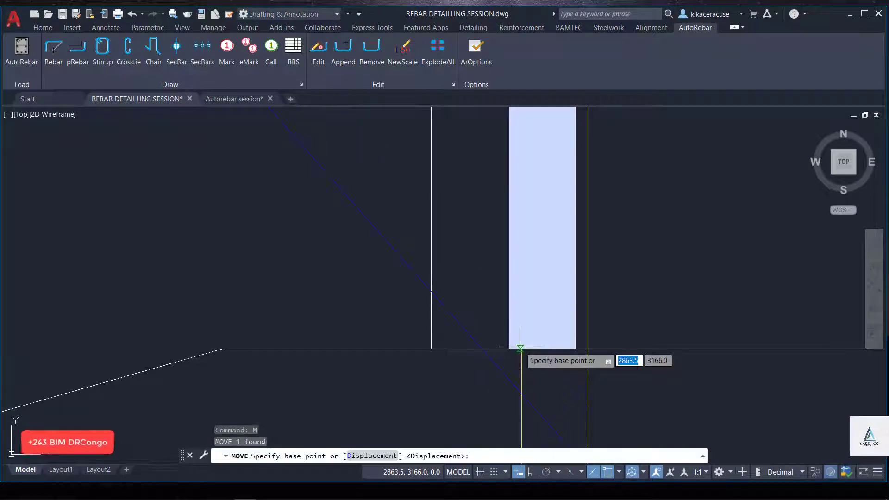
pyautogui.scroll(4, 530, 344)
pyautogui.click(474, 356)
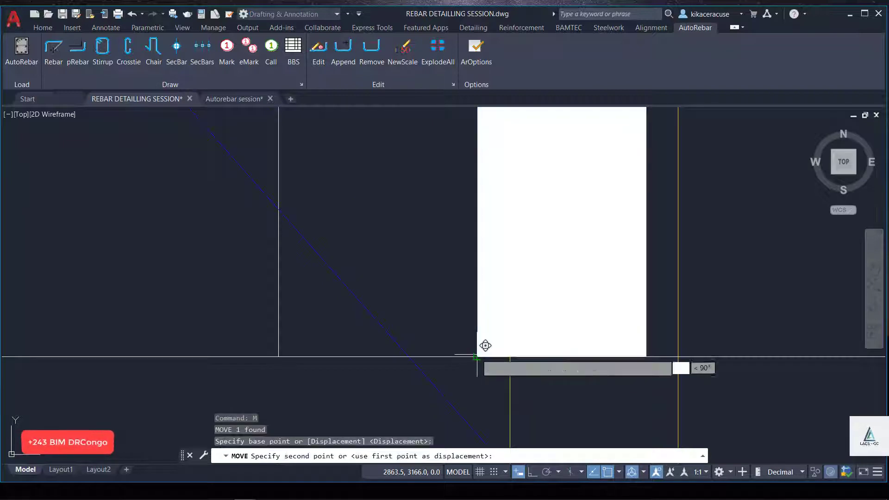
pyautogui.click(512, 355)
pyautogui.scroll(-3, 420, 346)
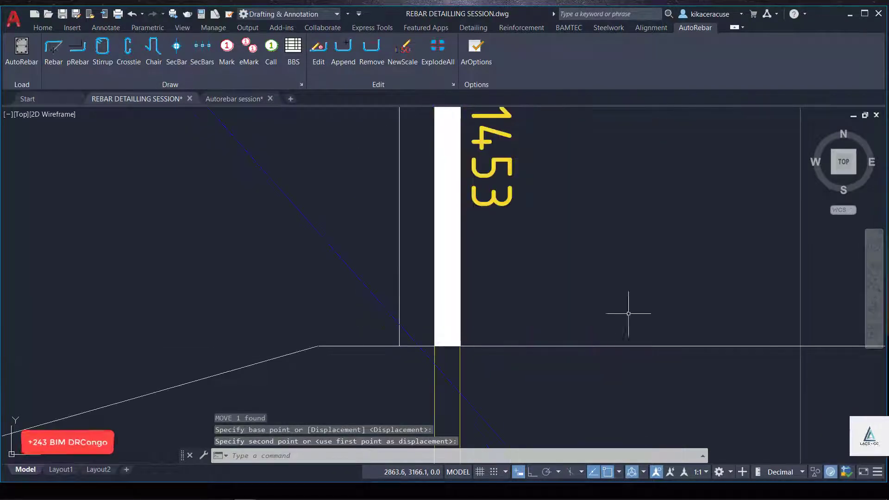
pyautogui.rightClick(633, 298)
pyautogui.click(658, 303)
pyautogui.scroll(-3, 584, 303)
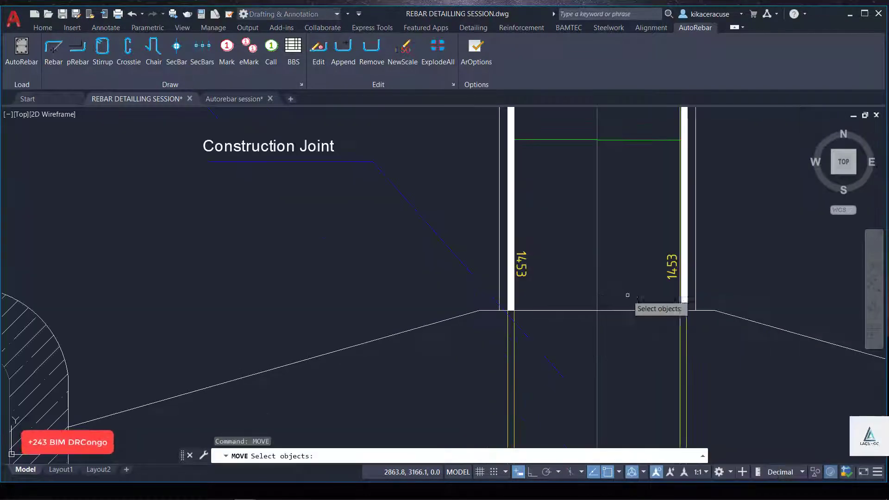
pyautogui.scroll(2, 723, 320)
pyautogui.click(730, 325)
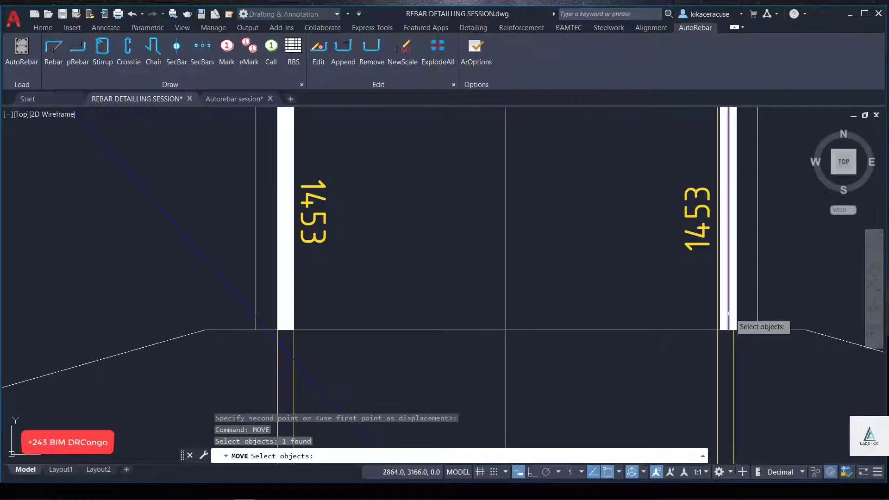
pyautogui.scroll(5, 736, 327)
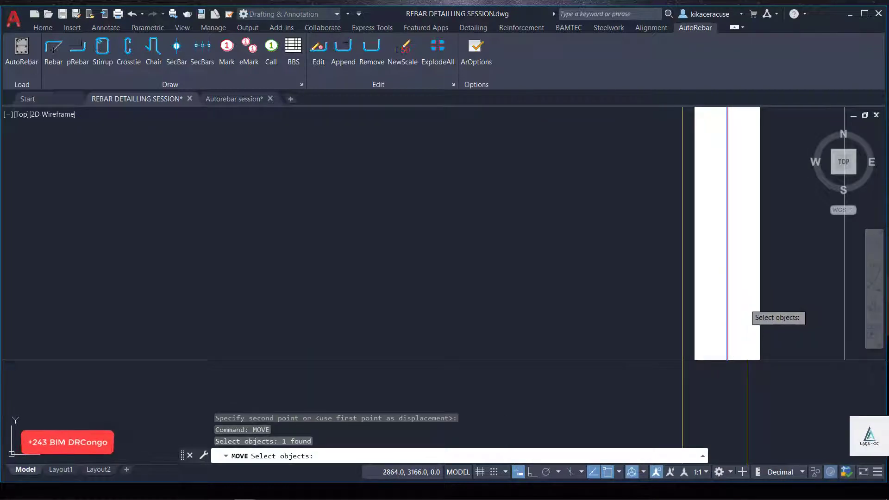
pyautogui.press('Escape')
pyautogui.click(756, 301)
pyautogui.click(757, 307)
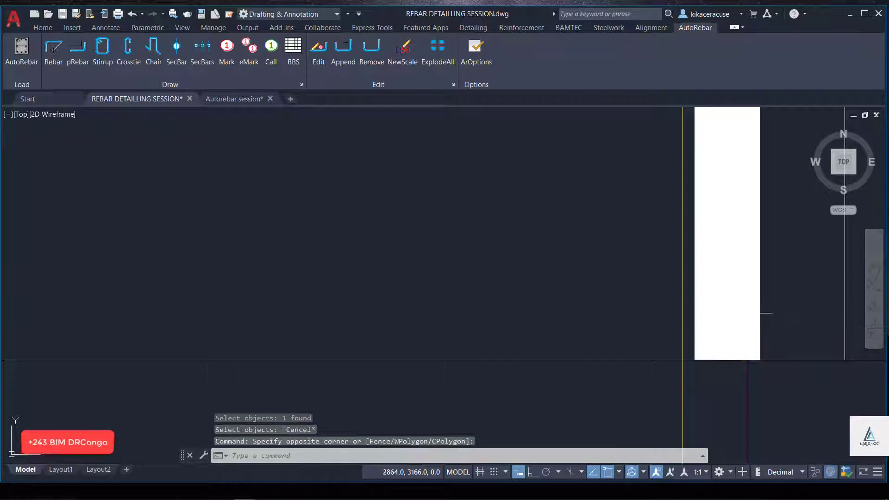
pyautogui.click(751, 322)
pyautogui.click(751, 318)
pyautogui.press('Escape')
# Move the column's right vertical rebar by its lower-left corner onto the left edge of the right starter bar at the footing top
pyautogui.click(697, 341)
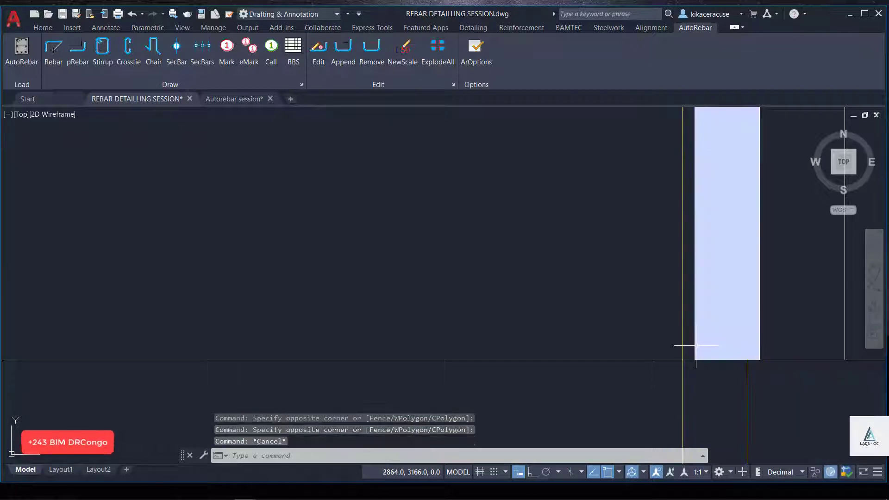
pyautogui.write('m')
pyautogui.press('Return')
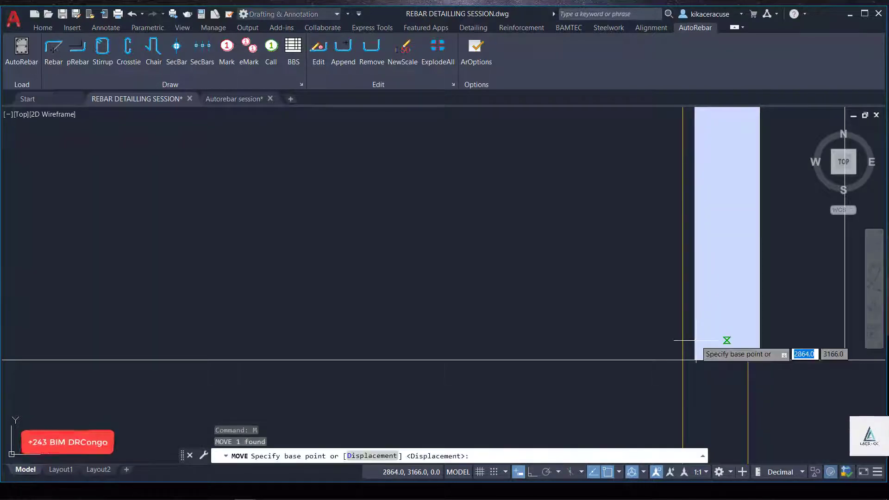
pyautogui.click(693, 360)
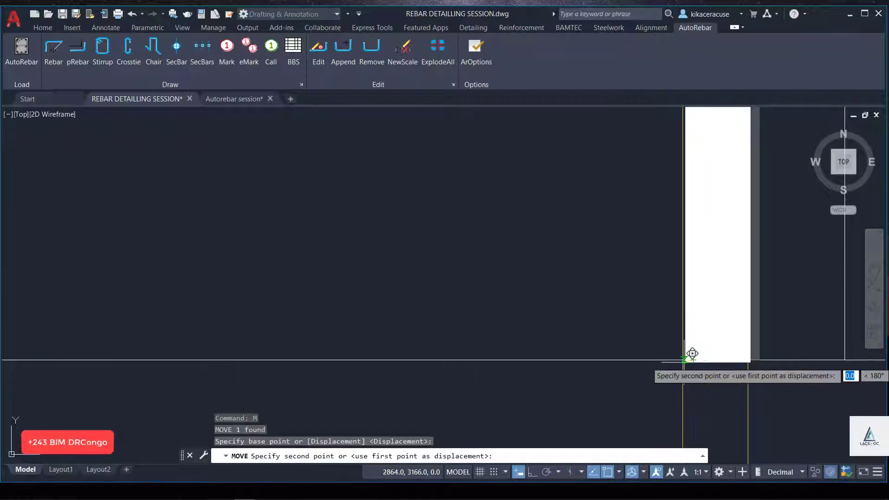
pyautogui.click(683, 362)
pyautogui.click(682, 362)
pyautogui.scroll(-4, 647, 304)
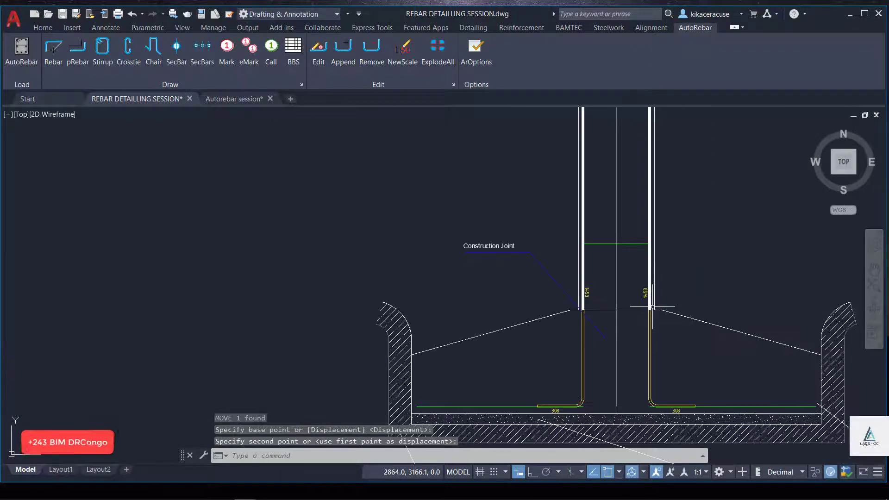
pyautogui.press('Escape')
# Draw a 16 mm Rebar along the footing's left green bottom bar line, from its inner end at the starter bar bend to its outer end
pyautogui.scroll(10, 596, 344)
pyautogui.scroll(-4, 565, 312)
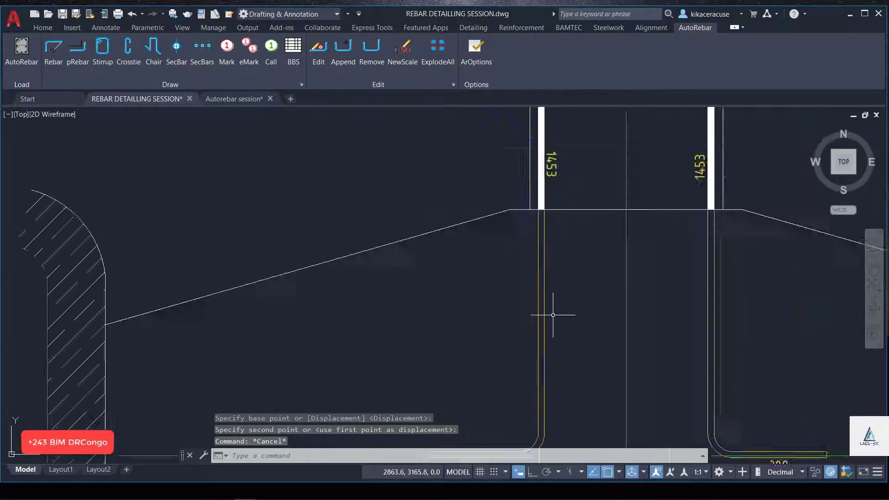
pyautogui.scroll(-3, 602, 331)
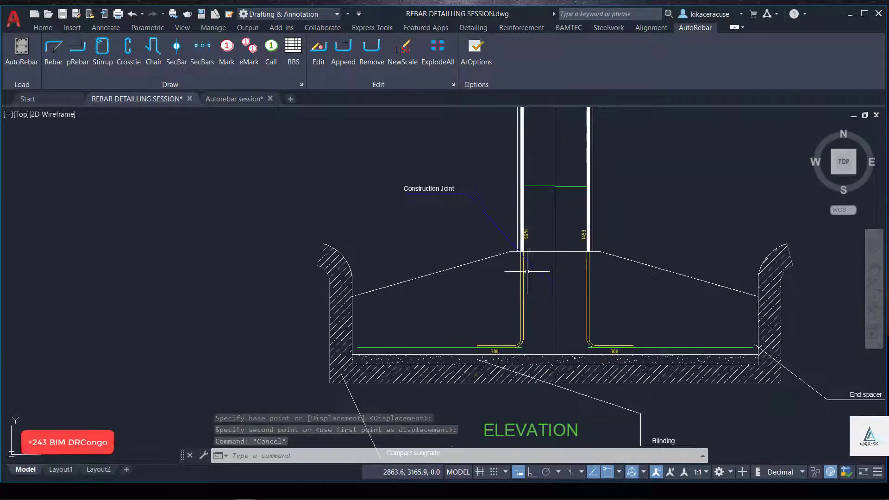
pyautogui.scroll(7, 429, 349)
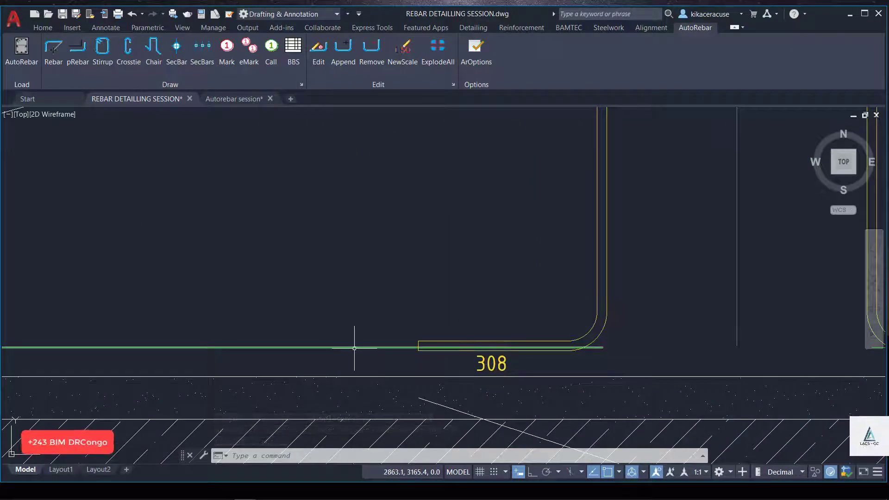
pyautogui.rightClick(359, 283)
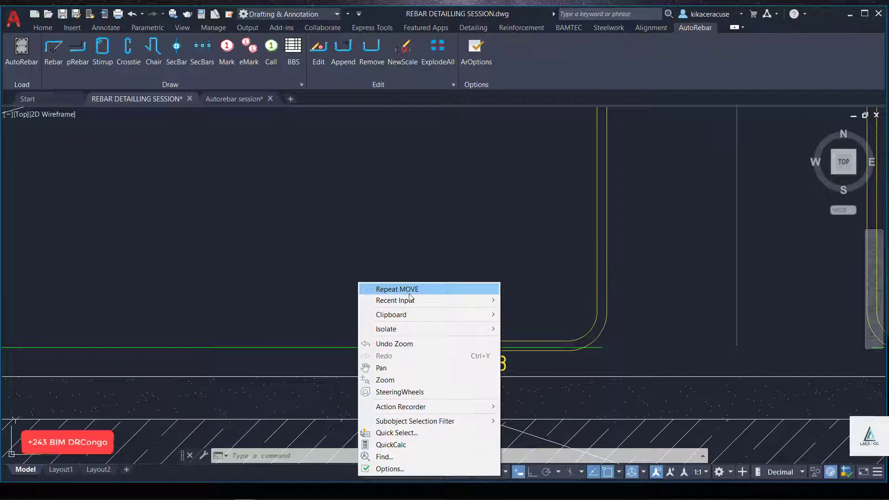
pyautogui.moveTo(420, 302)
pyautogui.click(538, 123)
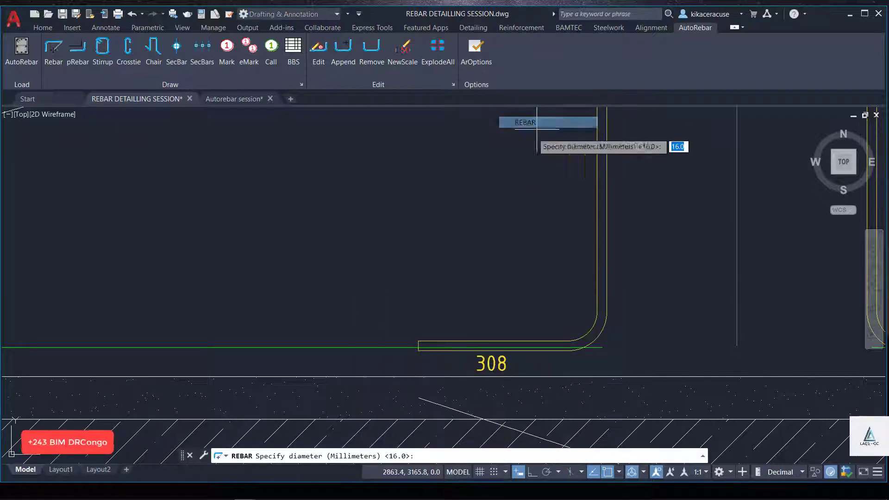
pyautogui.press('Return')
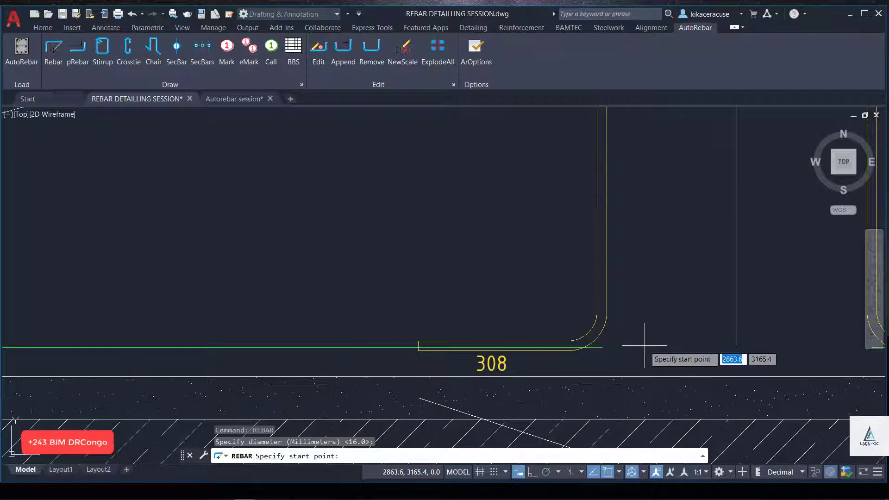
pyautogui.click(605, 347)
pyautogui.scroll(2, 375, 350)
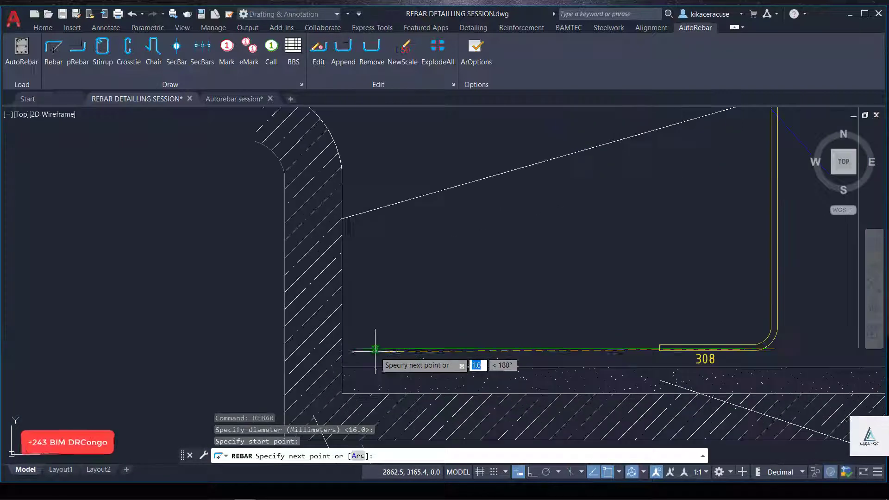
pyautogui.click(363, 349)
pyautogui.rightClick(387, 270)
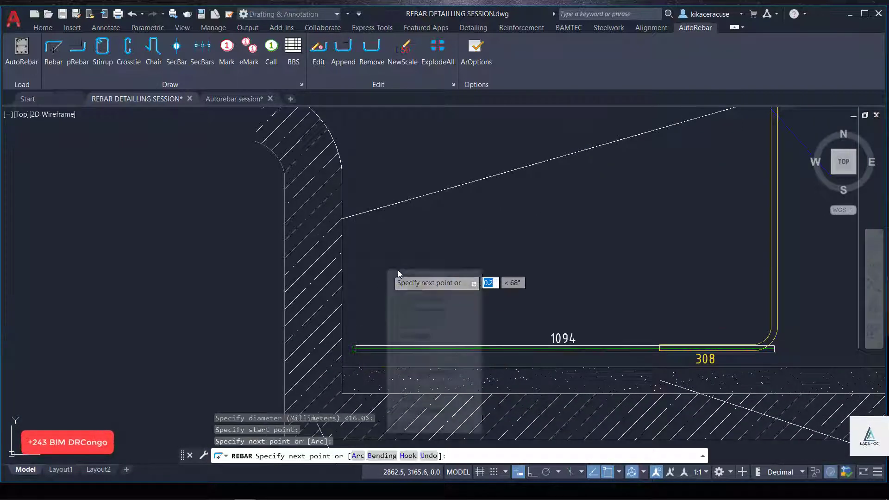
pyautogui.click(413, 276)
# Try to convert the footing's right green bottom bar line into a 16 mm rebar with pRebar
pyautogui.rightClick(425, 277)
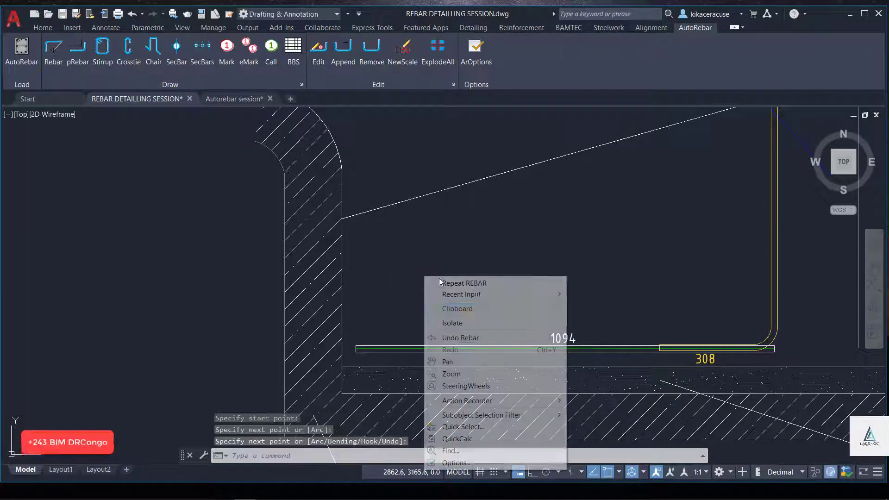
pyautogui.moveTo(553, 294)
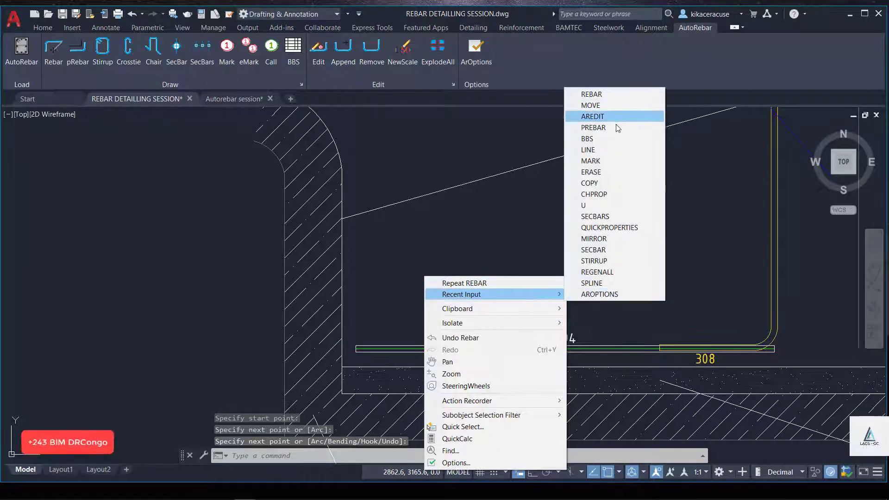
pyautogui.click(617, 128)
pyautogui.press('Return')
pyautogui.scroll(-5, 385, 301)
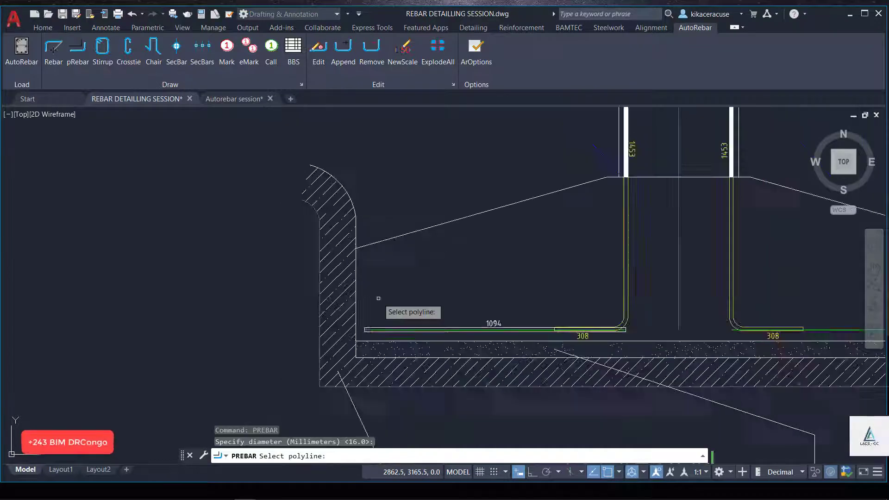
pyautogui.scroll(6, 602, 303)
pyautogui.click(711, 300)
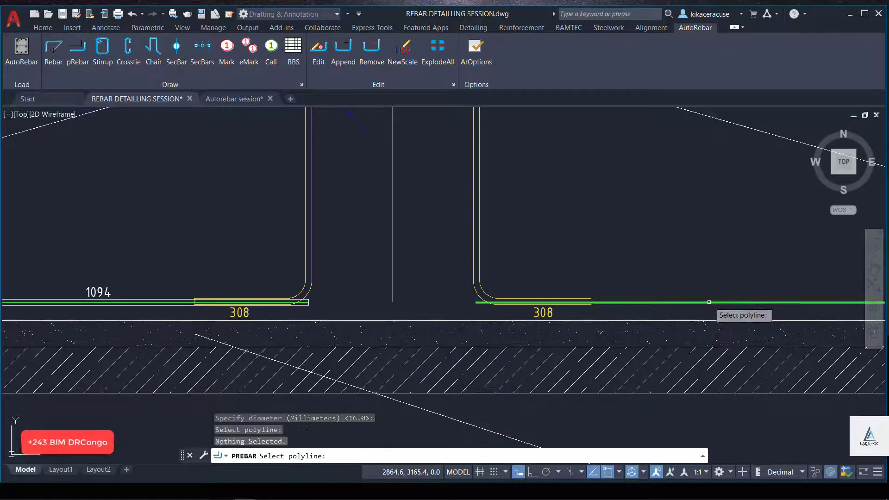
pyautogui.click(708, 303)
pyautogui.click(620, 304)
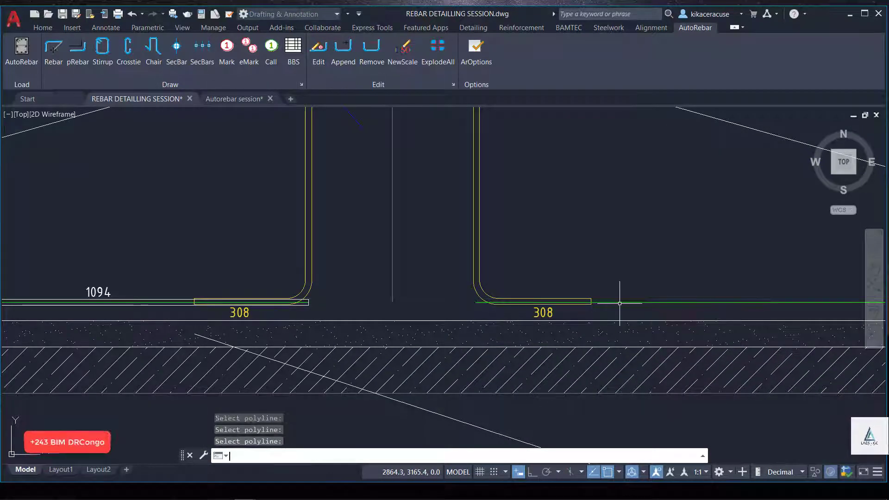
pyautogui.click(53, 48)
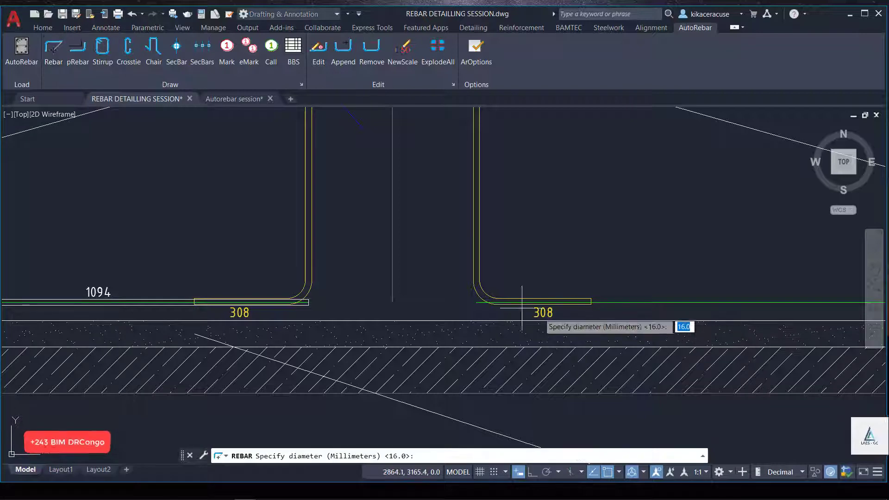
pyautogui.press('Return')
pyautogui.click(473, 301)
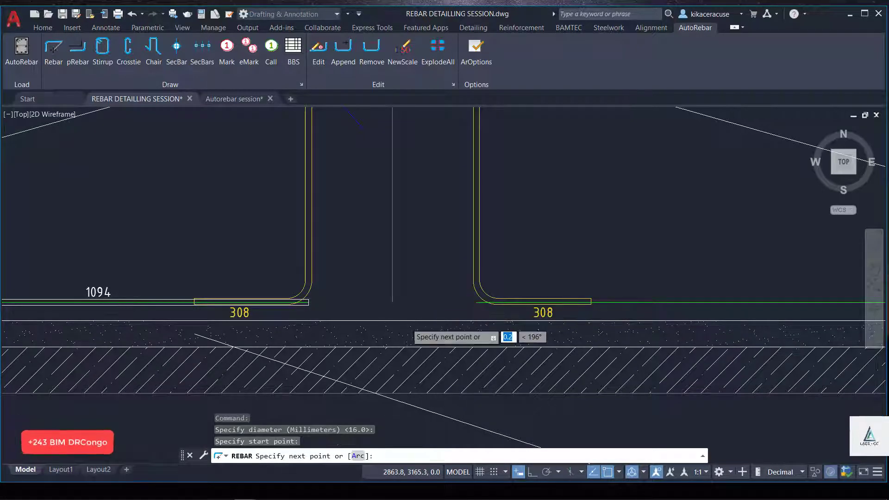
pyautogui.scroll(-2, 473, 300)
pyautogui.scroll(2, 459, 297)
pyautogui.press('Return')
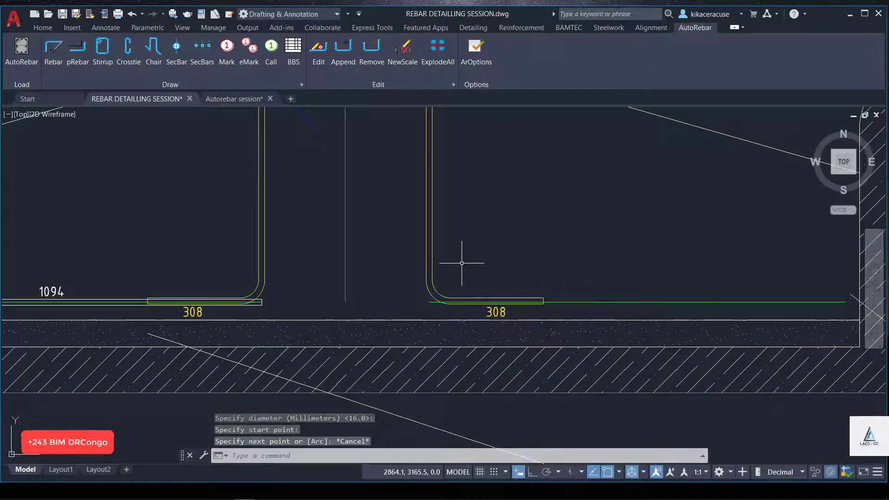
# Draw a 16 mm Rebar along the footing's right green bottom bar line, from its inner end at the starter bar bend to its outer end
pyautogui.click(53, 48)
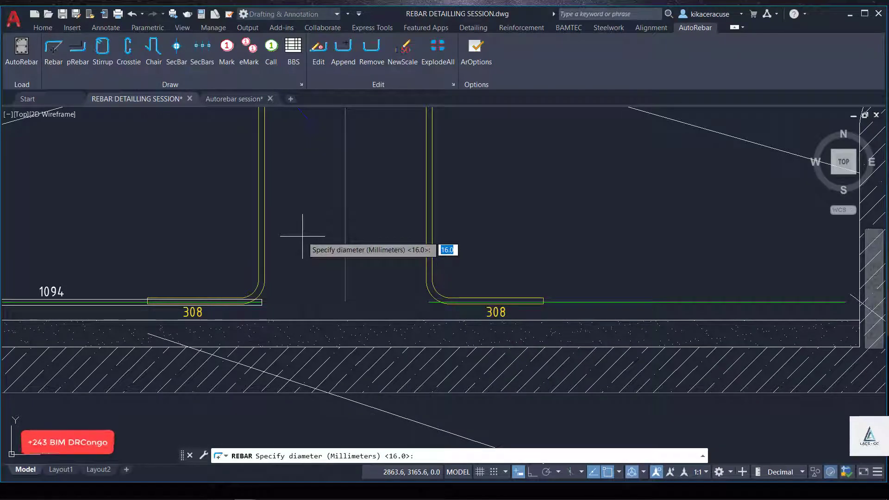
pyautogui.press('Return')
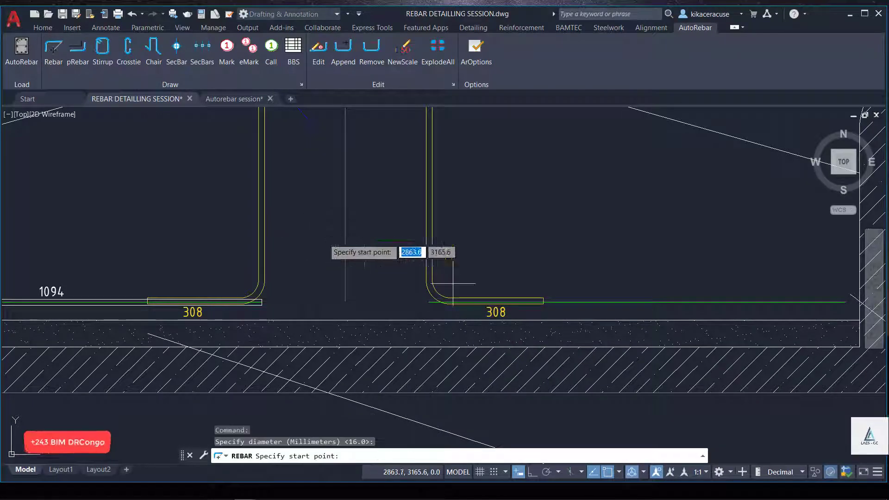
pyautogui.scroll(3, 426, 303)
pyautogui.click(417, 304)
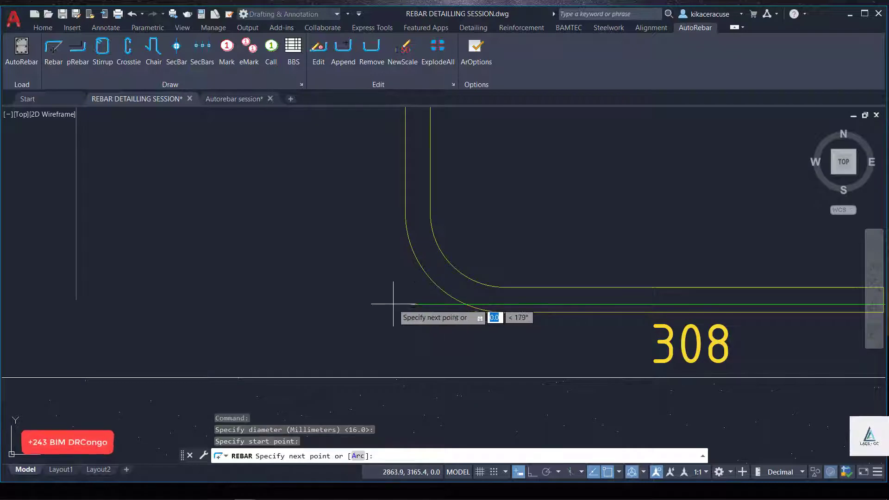
pyautogui.scroll(-5, 418, 304)
pyautogui.scroll(2, 829, 324)
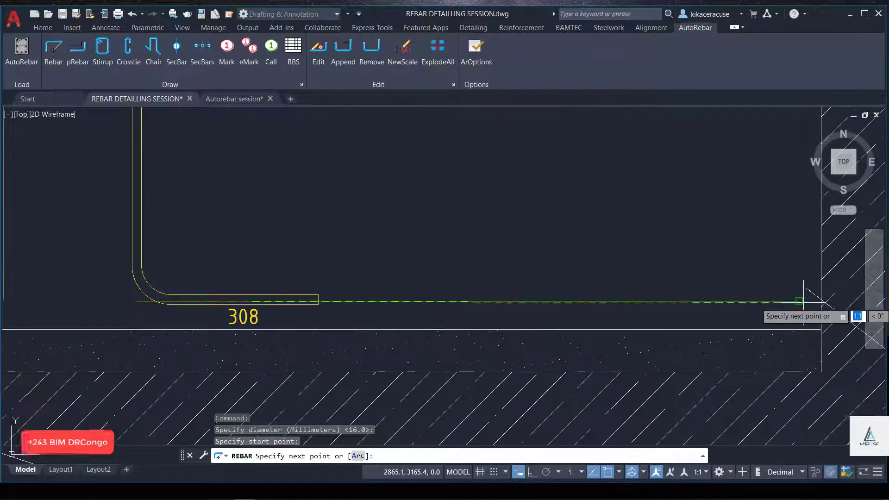
pyautogui.click(790, 300)
pyautogui.scroll(-3, 741, 259)
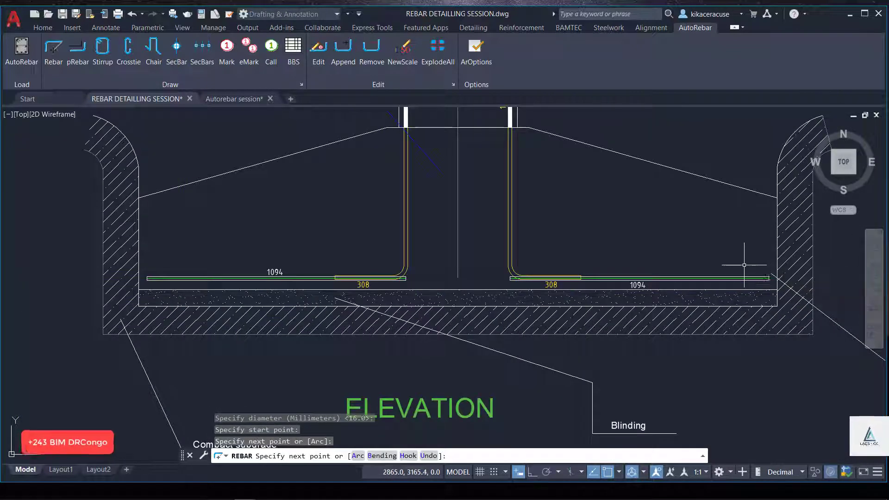
pyautogui.press('Escape')
# Set the footing's right bottom rebar to Thick modality with its local dimensions turned off
pyautogui.click(720, 275)
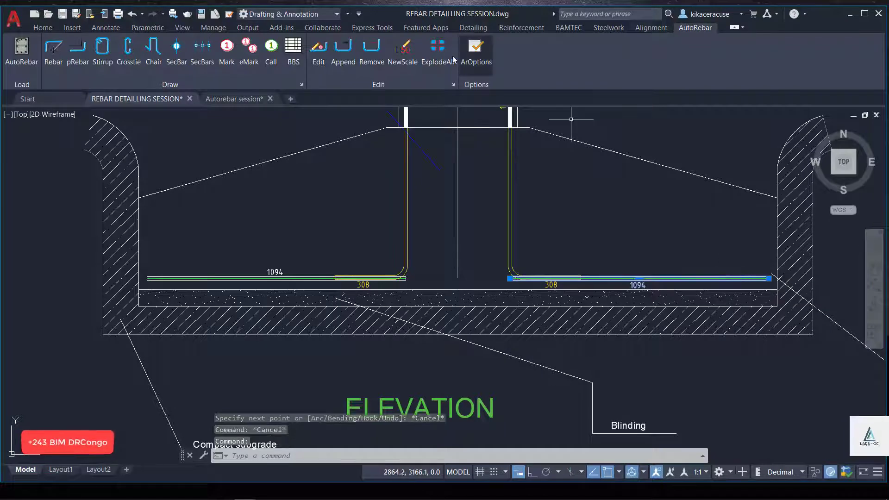
pyautogui.click(326, 54)
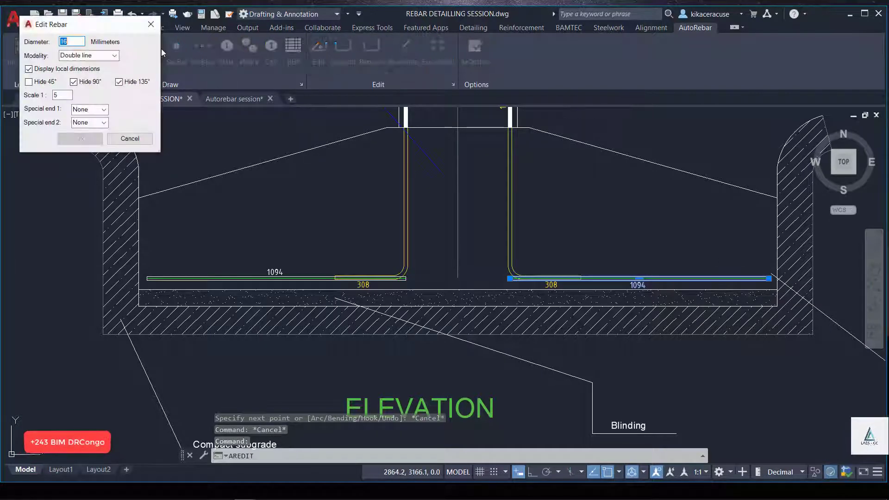
pyautogui.click(114, 55)
pyautogui.click(79, 77)
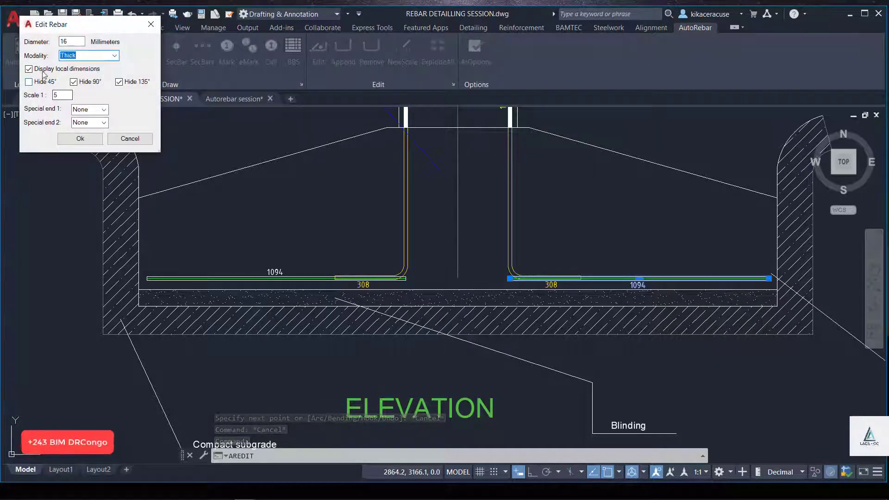
pyautogui.click(80, 139)
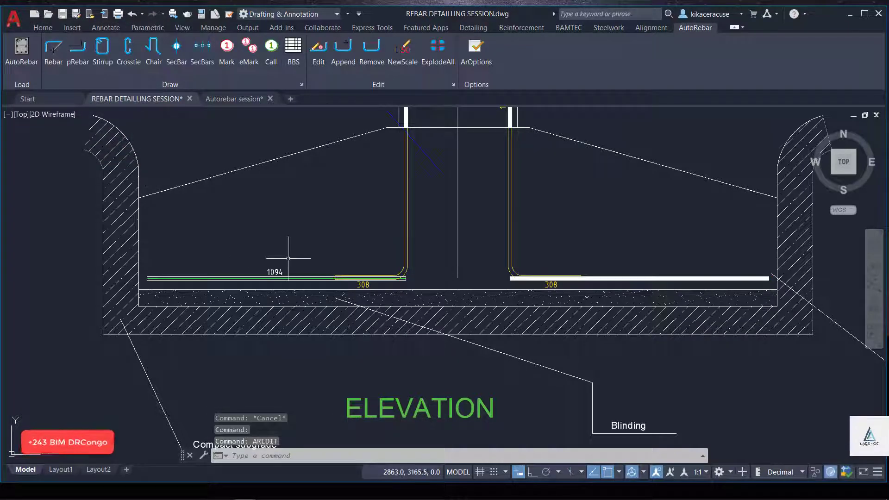
# Set the footing's left bottom rebar to Thick modality with its local dimensions turned off
pyautogui.click(296, 278)
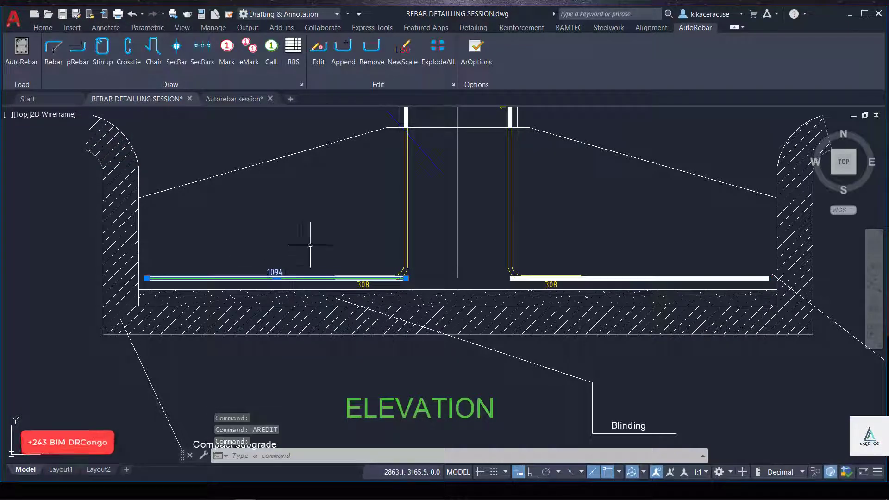
pyautogui.click(319, 51)
pyautogui.click(39, 70)
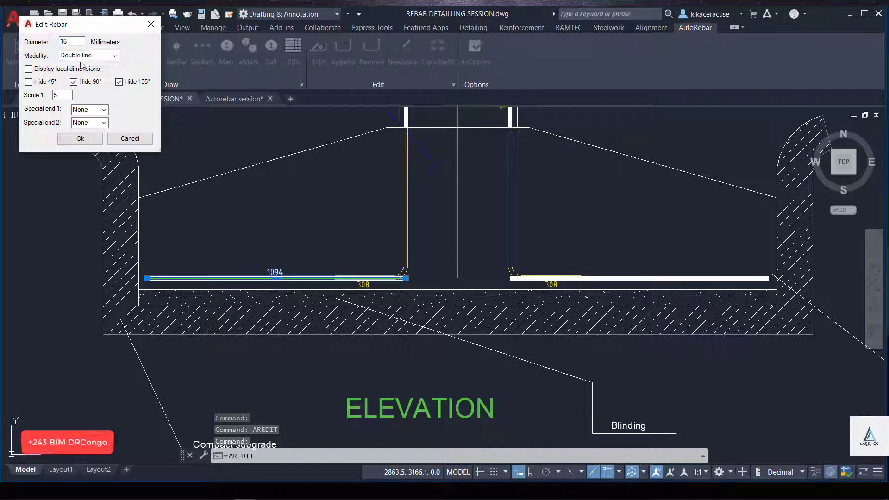
pyautogui.click(112, 56)
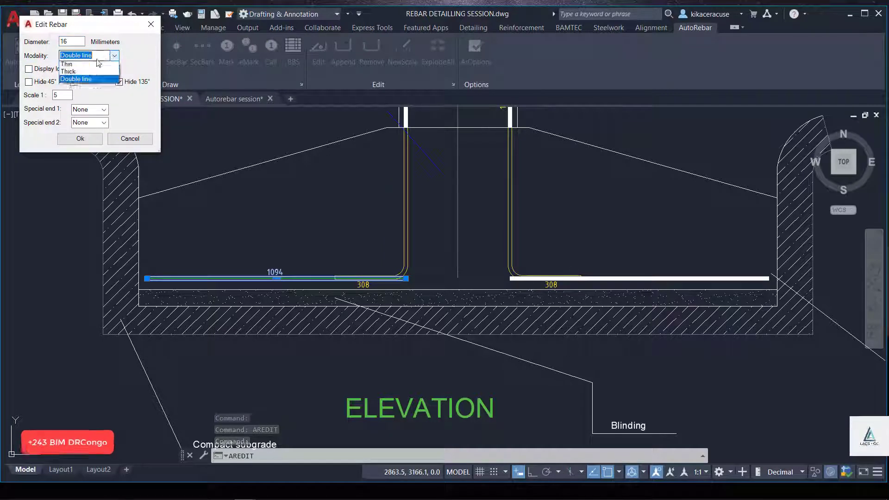
pyautogui.click(76, 73)
pyautogui.click(78, 139)
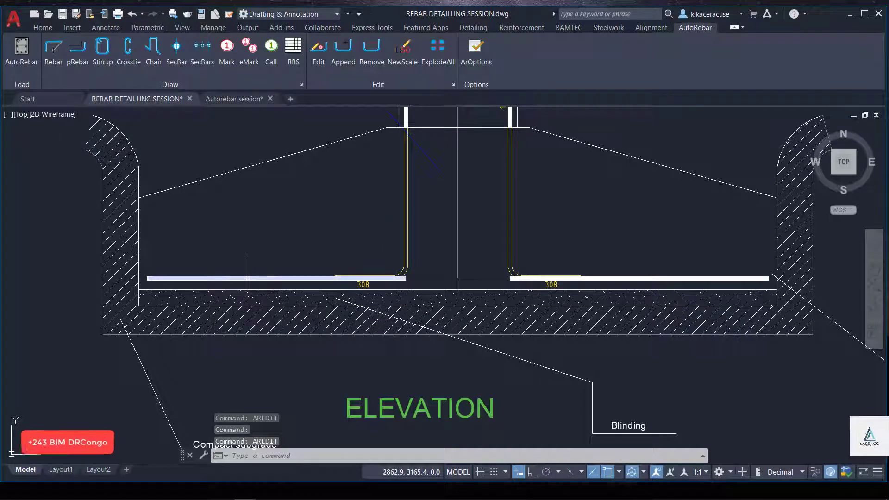
# Change the object color of both footing bottom rebars to orange 242,103,34
pyautogui.click(41, 28)
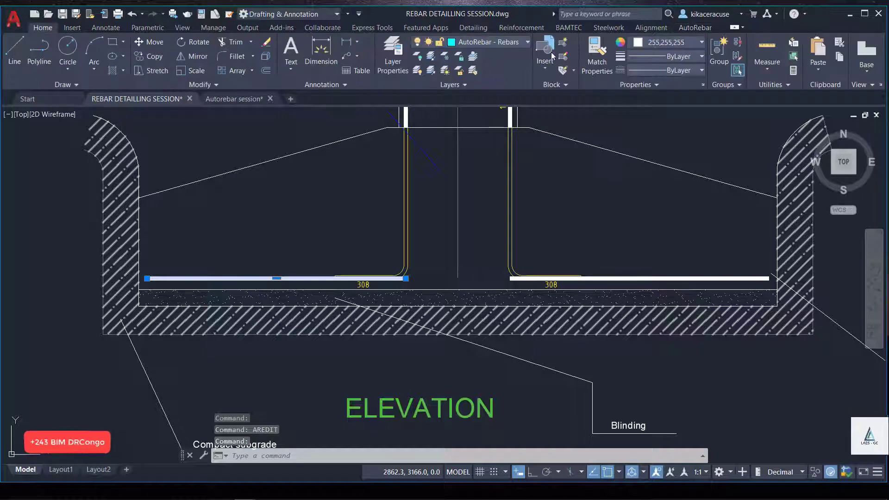
pyautogui.click(684, 42)
pyautogui.click(663, 99)
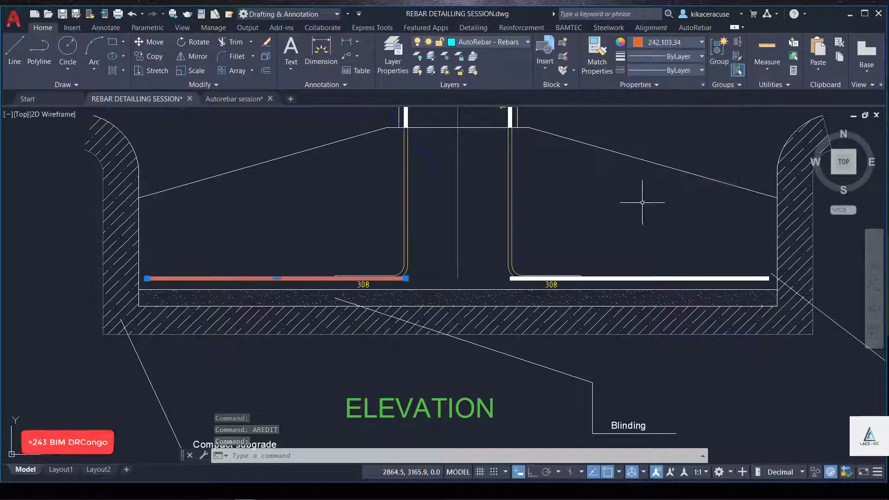
pyautogui.click(622, 271)
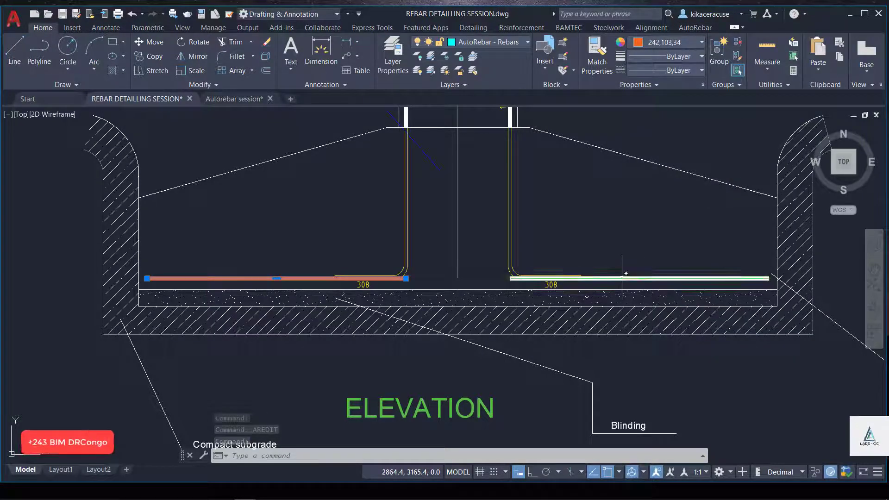
pyautogui.click(641, 40)
pyautogui.click(660, 101)
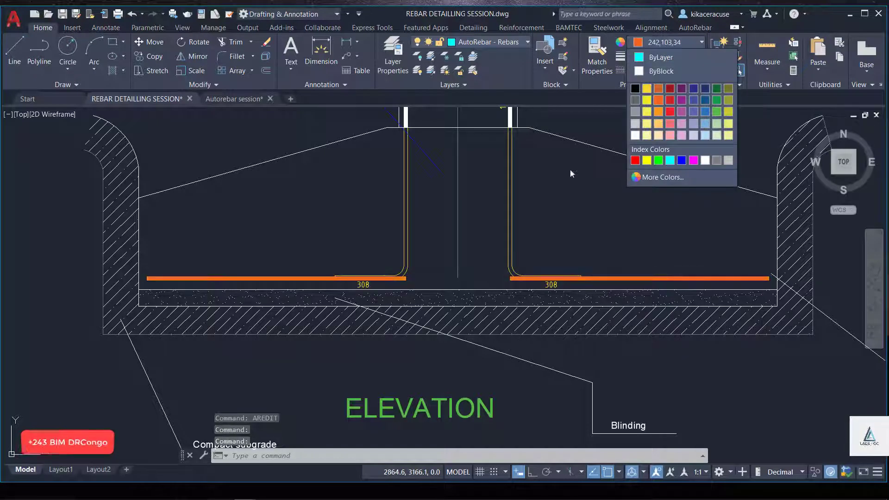
# Consult the circular footing cross-section in the reinforced concrete detailing manual in Foxit PhantomPDF and return to the AutoCAD drawing
pyautogui.scroll(4, 357, 289)
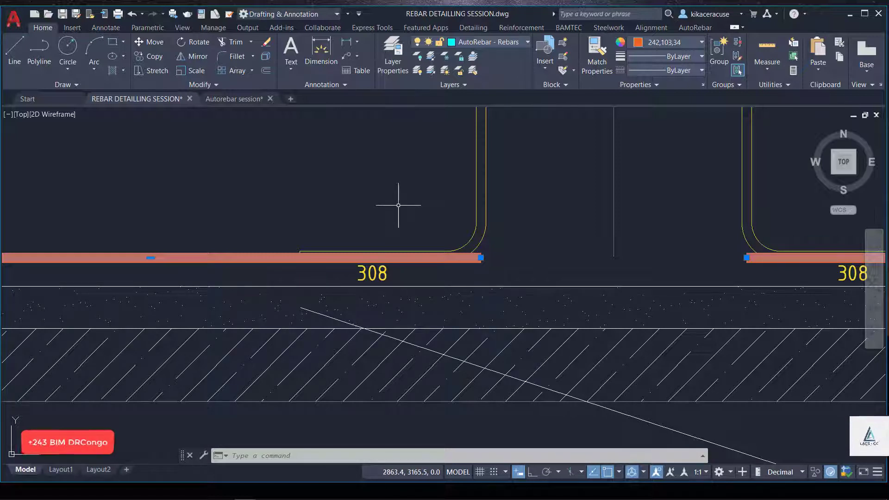
pyautogui.hotkey('alt', 'Tab')
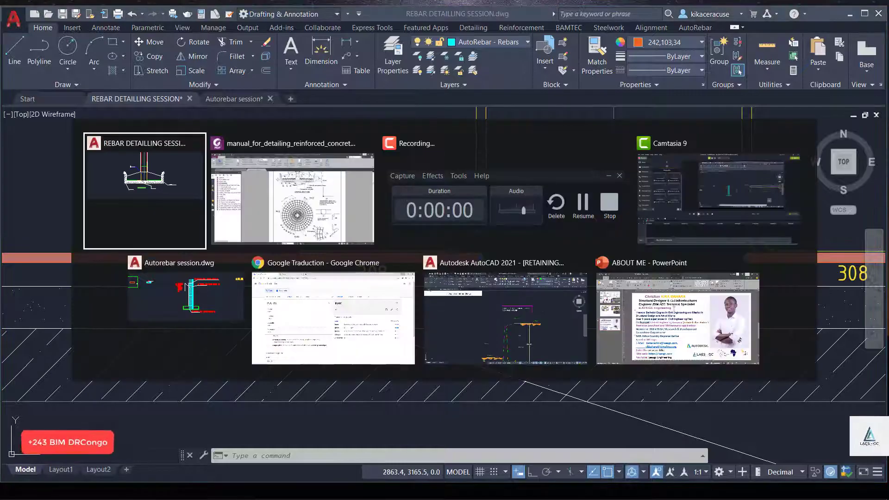
pyautogui.hotkey('alt', 'Tab')
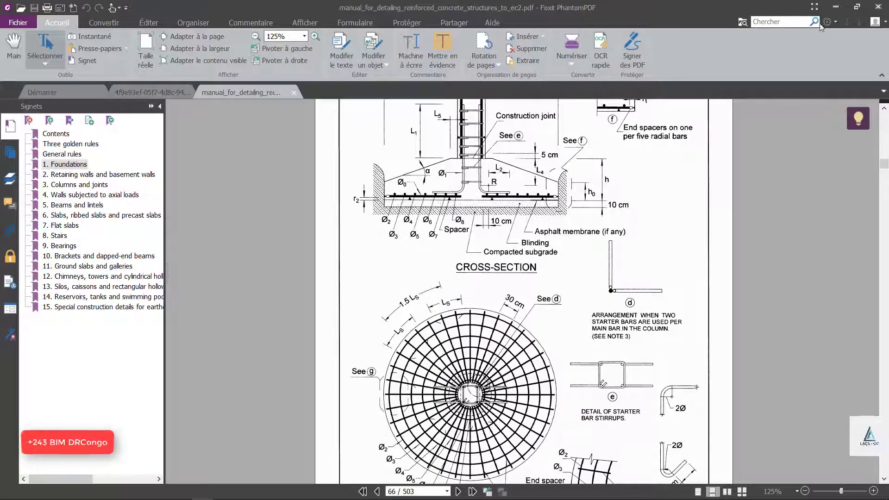
pyautogui.click(836, 6)
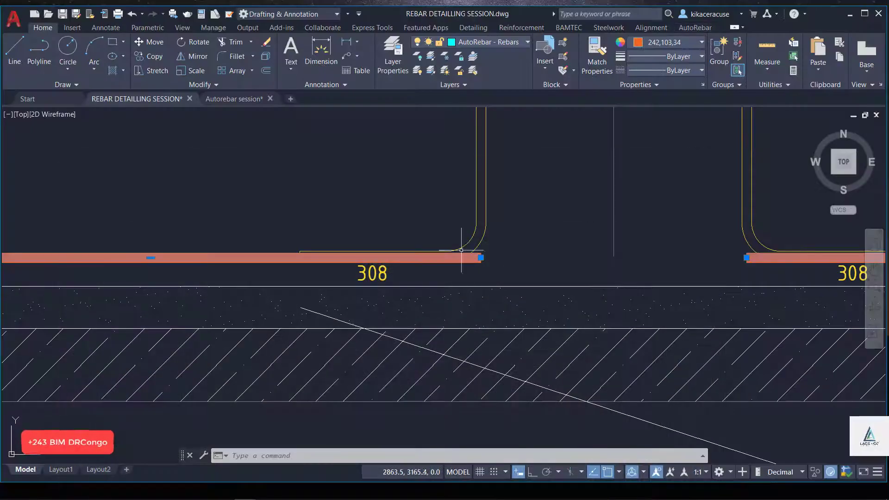
# Deselect the bottom rebars, examine how their inner ends meet the starter bar bends, and switch back to the manual in Foxit PhantomPDF
pyautogui.scroll(-4, 434, 271)
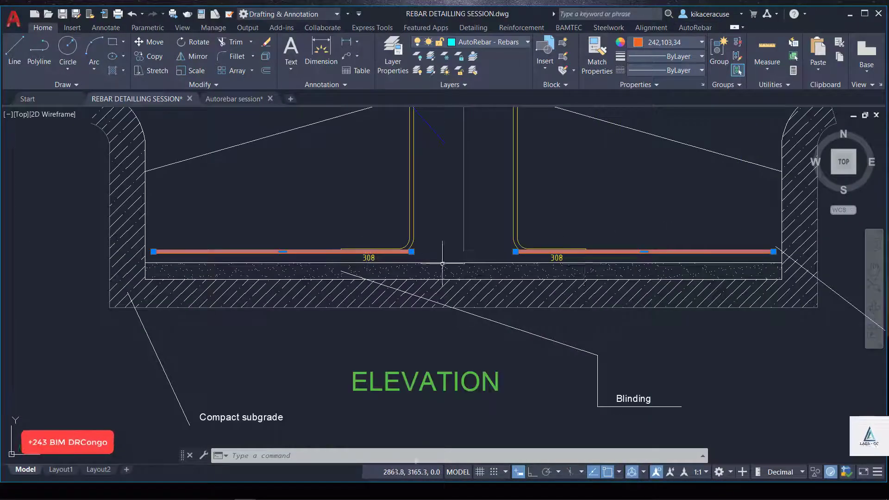
pyautogui.scroll(4, 442, 264)
pyautogui.scroll(-5, 434, 264)
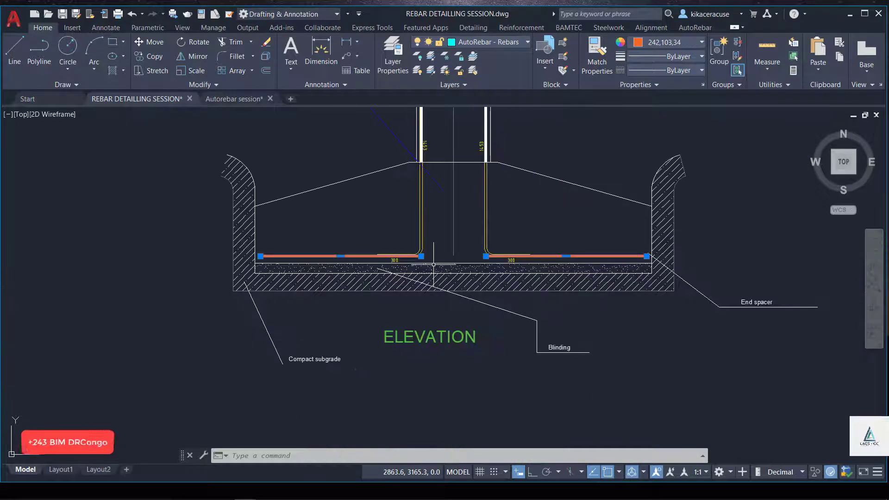
pyautogui.scroll(3, 625, 260)
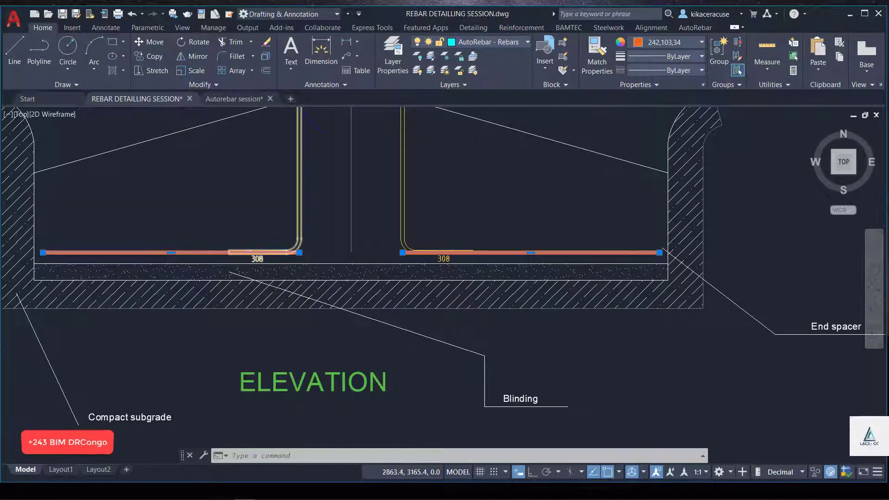
pyautogui.scroll(4, 269, 252)
pyautogui.press('Escape')
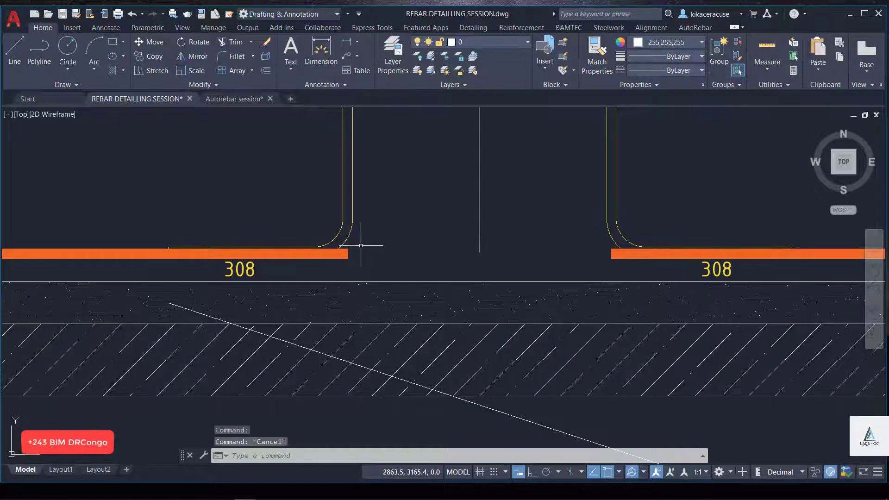
pyautogui.scroll(-4, 363, 246)
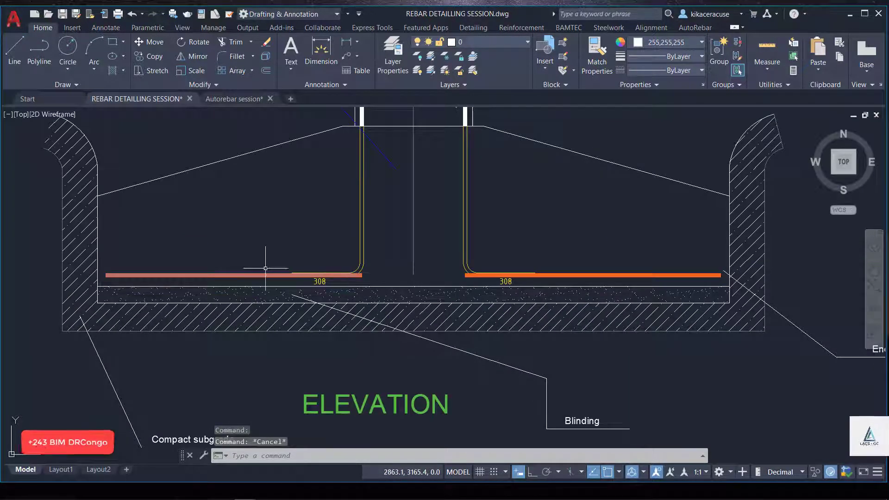
pyautogui.scroll(2, 265, 268)
pyautogui.hotkey('alt', 'Tab')
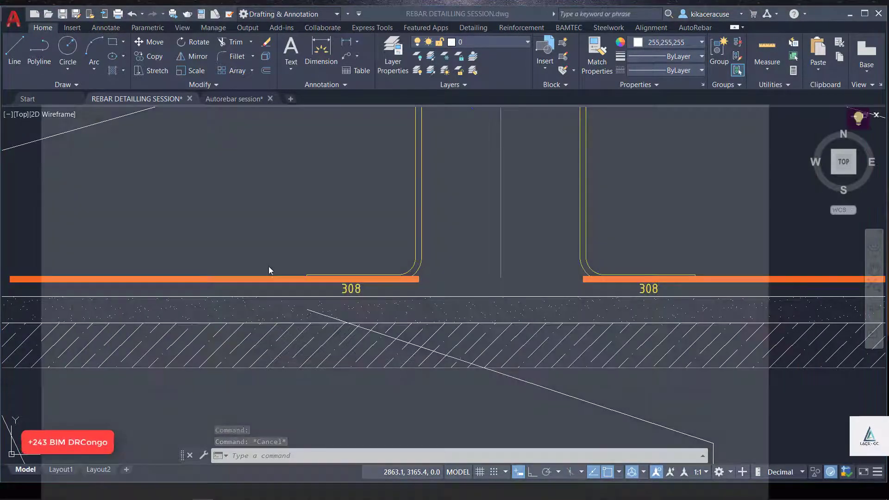
# Return to the AutoCAD drawing and change the circular footing's ELEVATION title to CROSS SECTION
pyautogui.hotkey('alt', 'Tab')
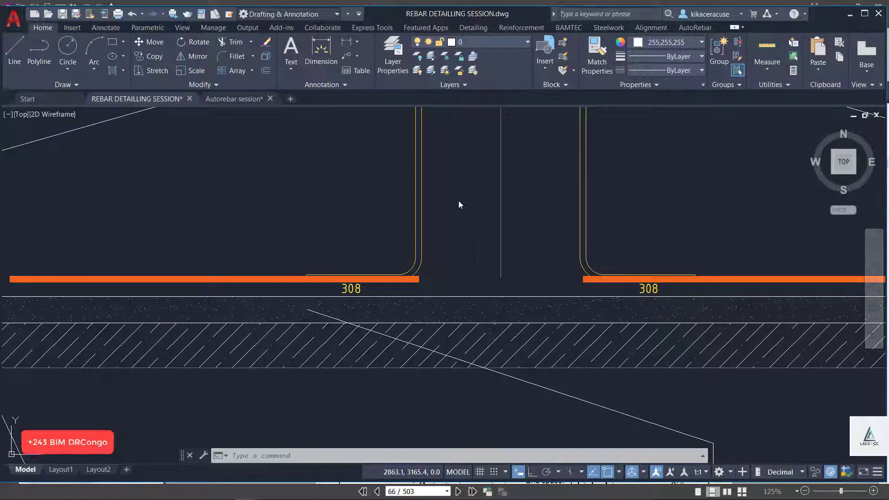
pyautogui.scroll(-5, 391, 329)
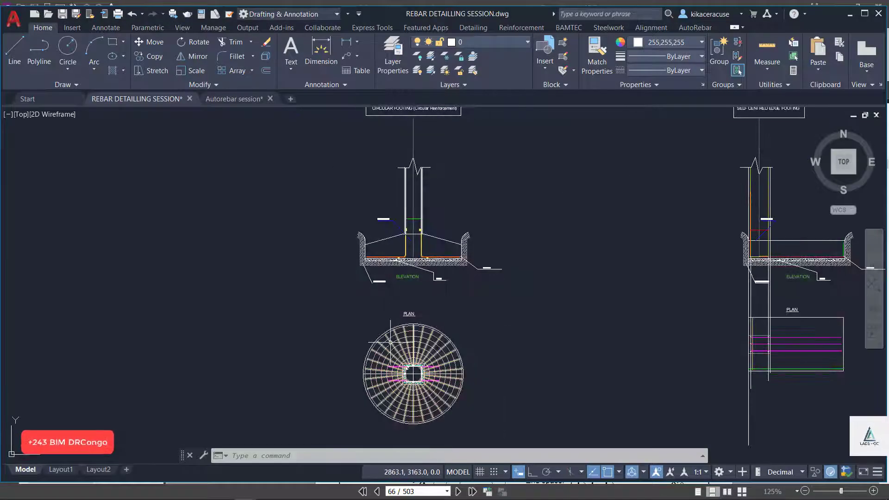
pyautogui.scroll(8, 384, 249)
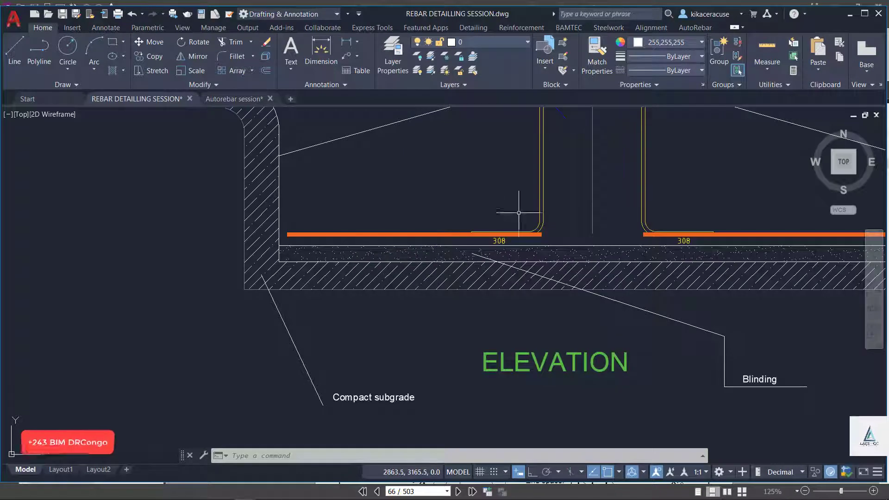
pyautogui.scroll(-3, 433, 231)
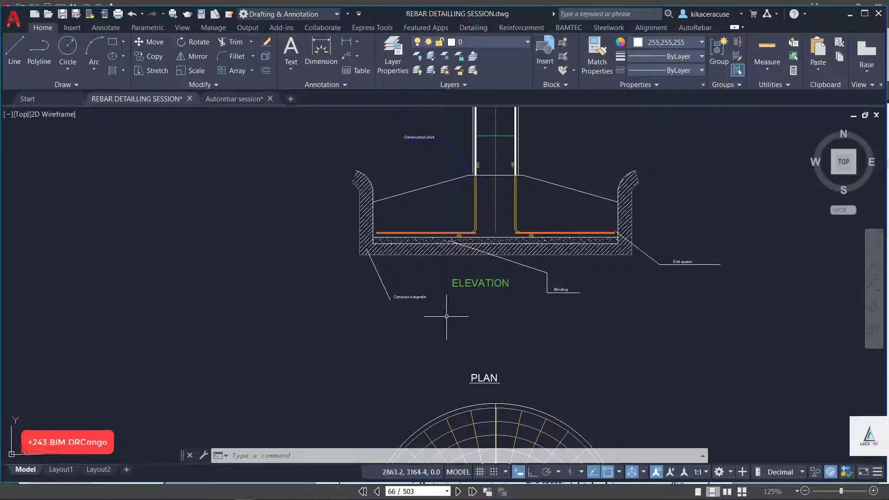
pyautogui.doubleClick(484, 282)
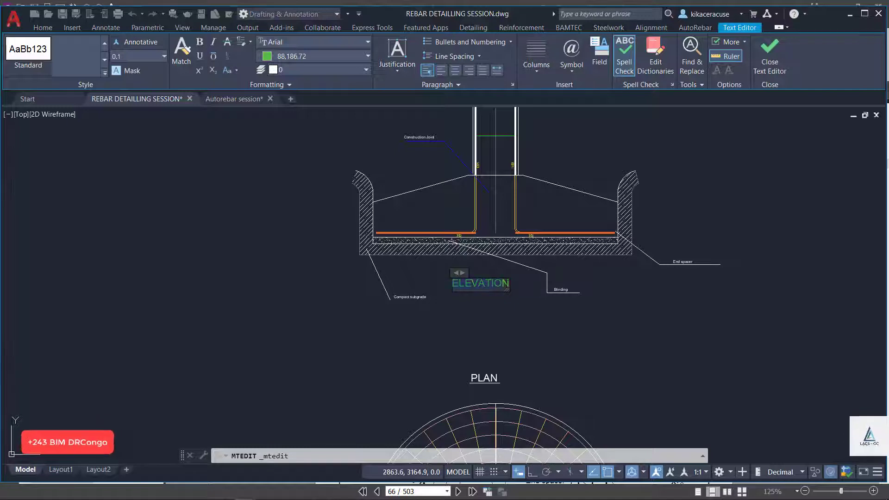
pyautogui.write('CROSS')
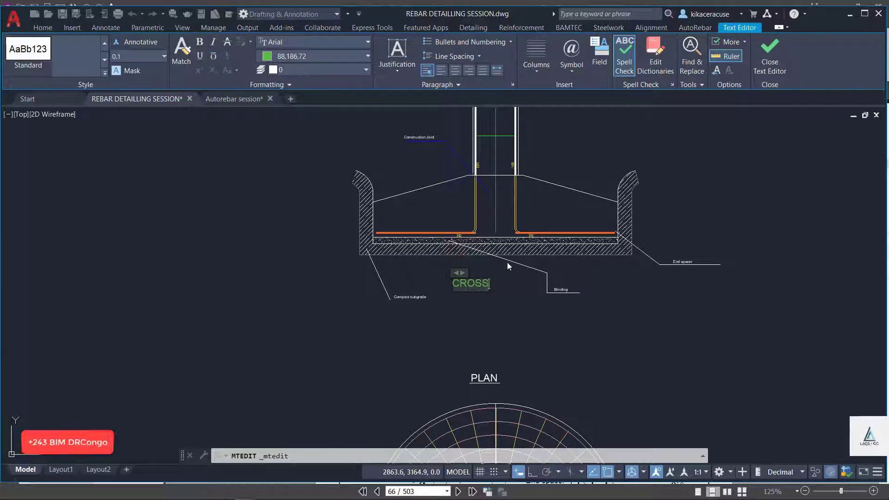
pyautogui.write(' SECTION')
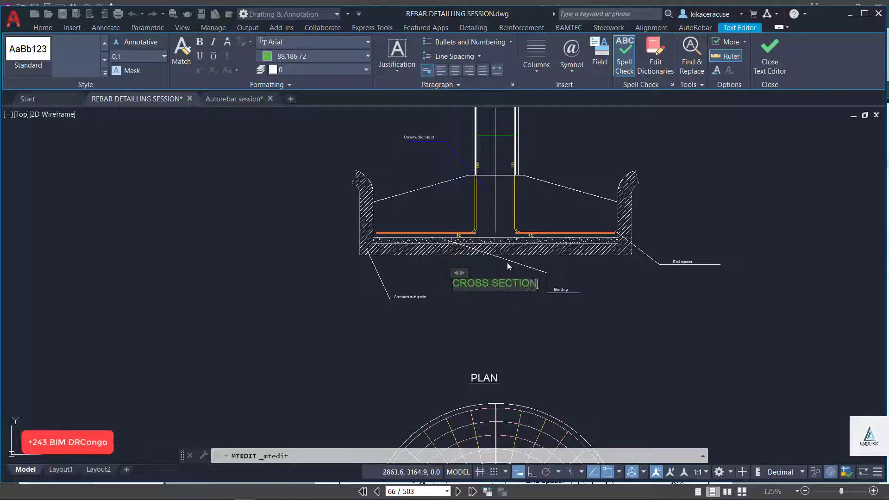
pyautogui.click(667, 278)
pyautogui.scroll(-4, 531, 293)
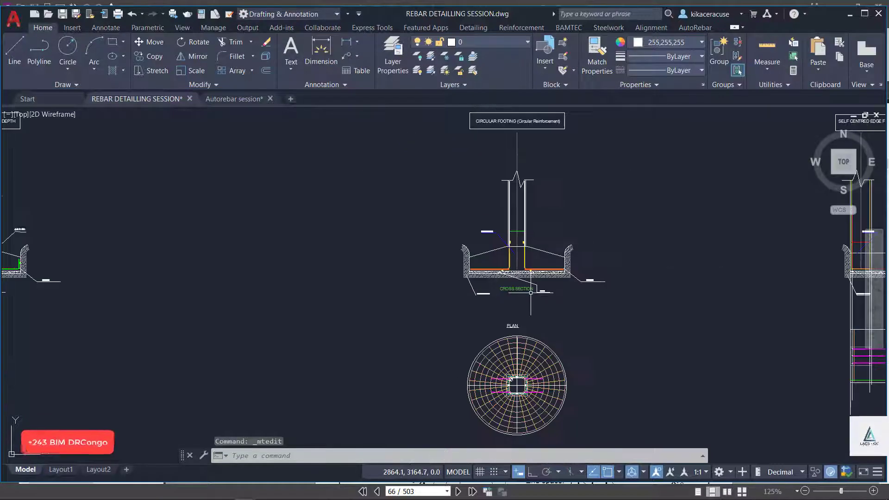
# Draw a straight horizontal row of 16 mm section bars at 150 mm spacing just below the left bottom rebar, spanning its length
pyautogui.scroll(4, 529, 292)
pyautogui.scroll(6, 404, 228)
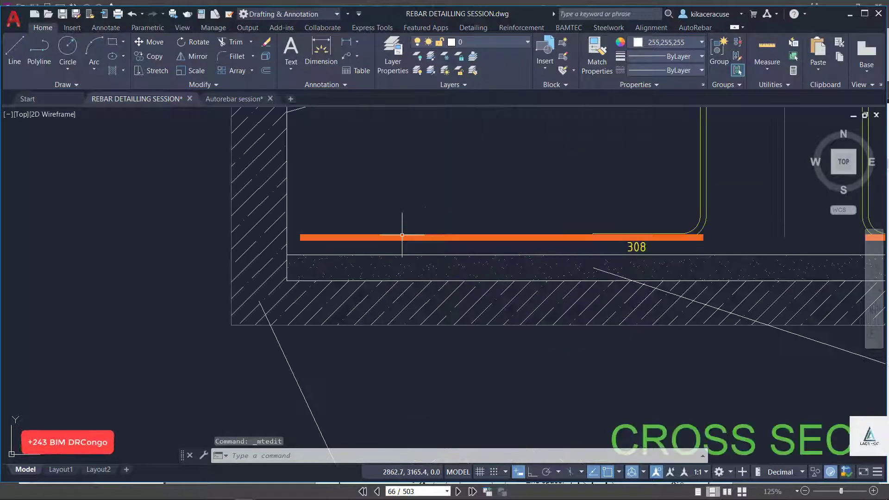
pyautogui.click(696, 27)
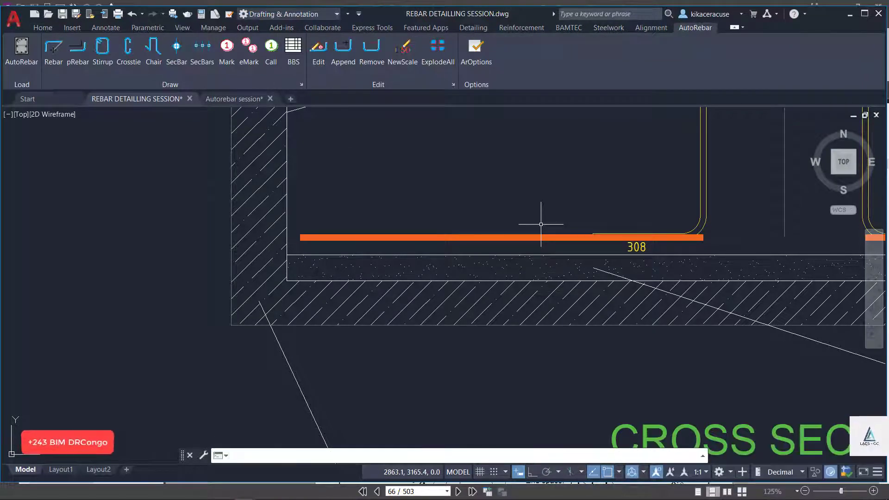
pyautogui.click(202, 52)
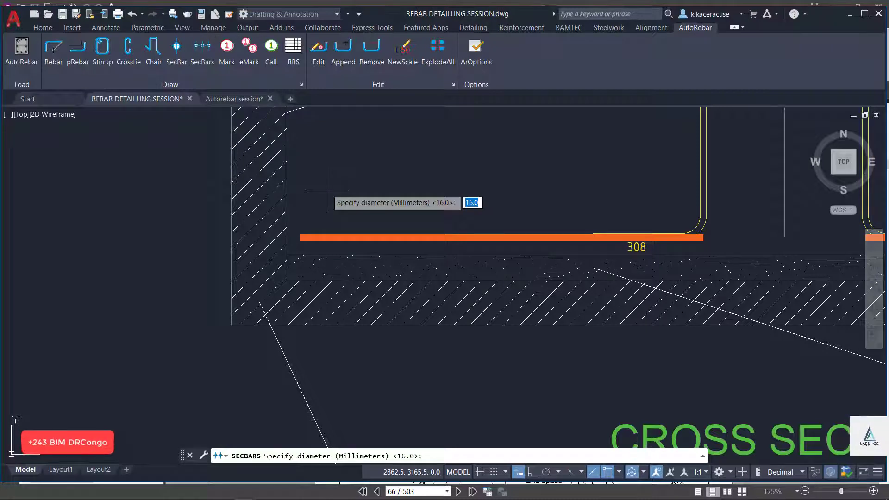
pyautogui.press('Return')
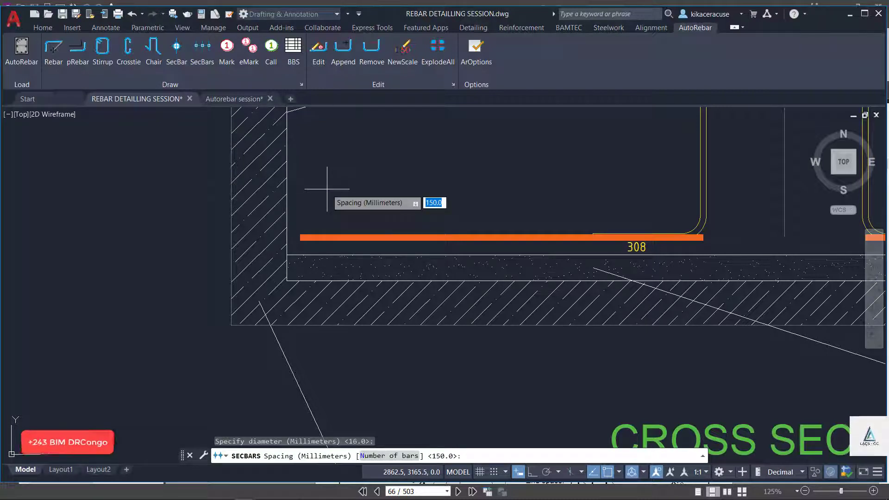
pyautogui.press('Return')
pyautogui.click(304, 256)
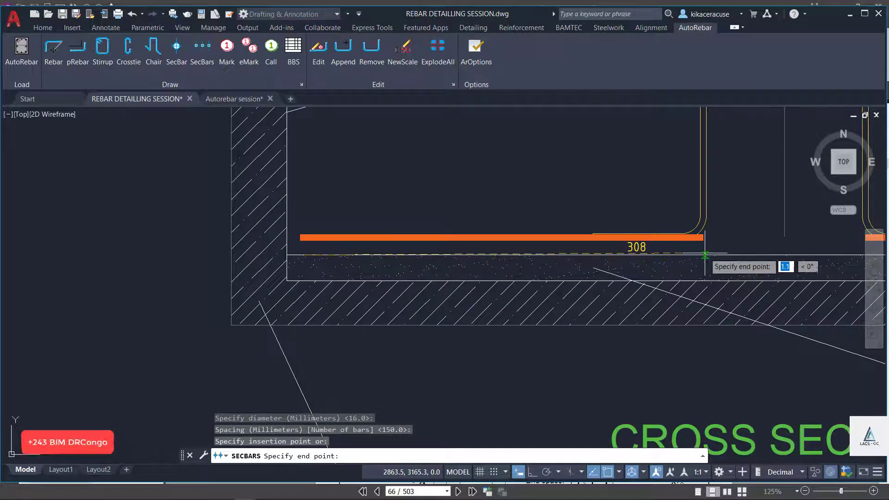
pyautogui.click(532, 472)
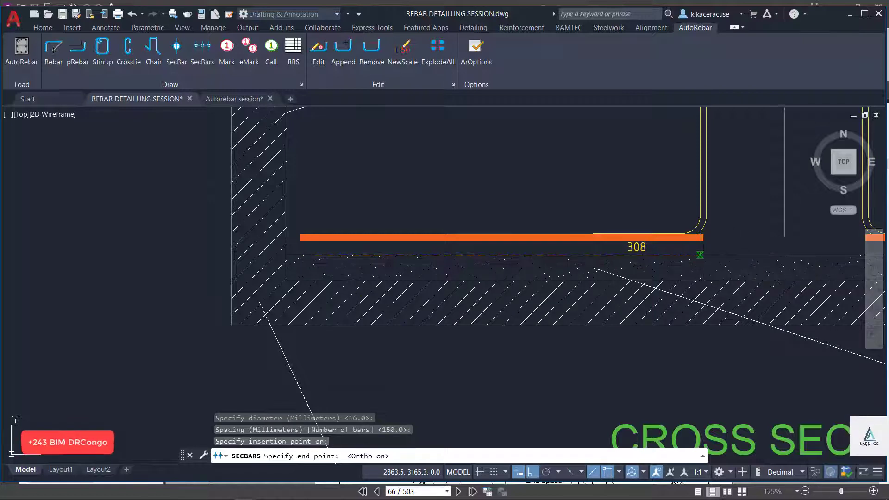
pyautogui.click(696, 255)
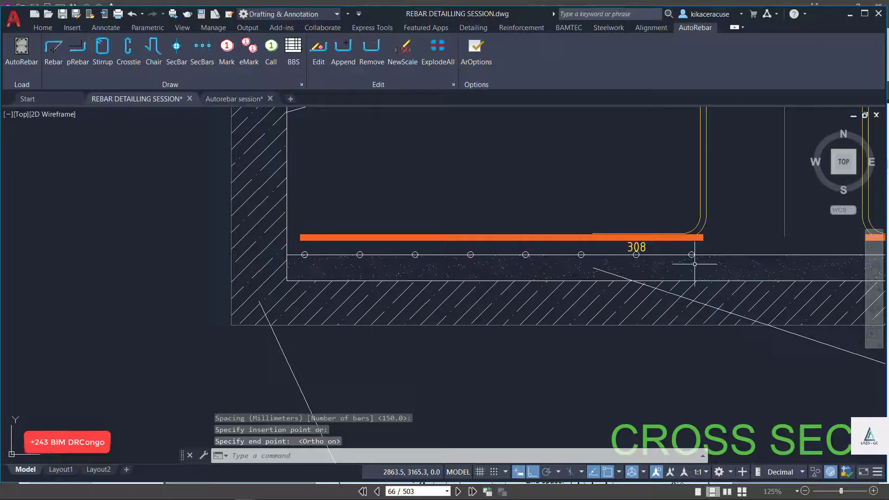
# Move the row of section bars straight up so the circles rest on top of the left bottom rebar
pyautogui.click(361, 252)
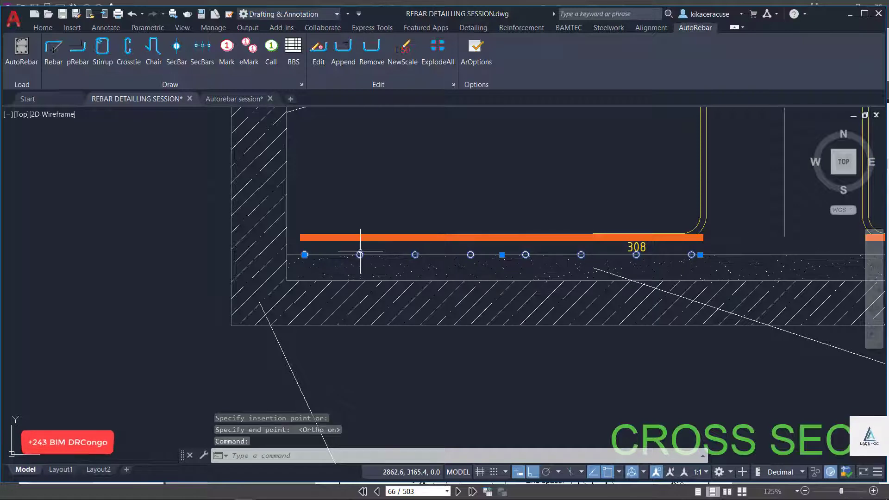
pyautogui.click(702, 219)
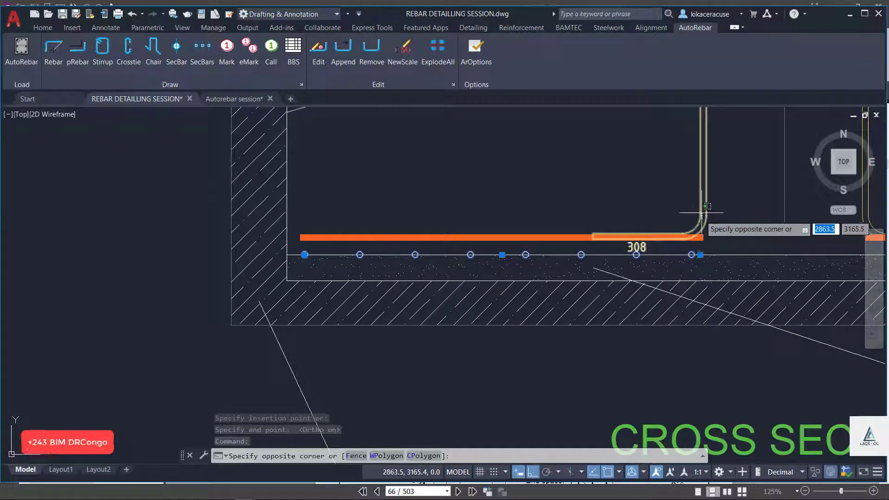
pyautogui.click(728, 224)
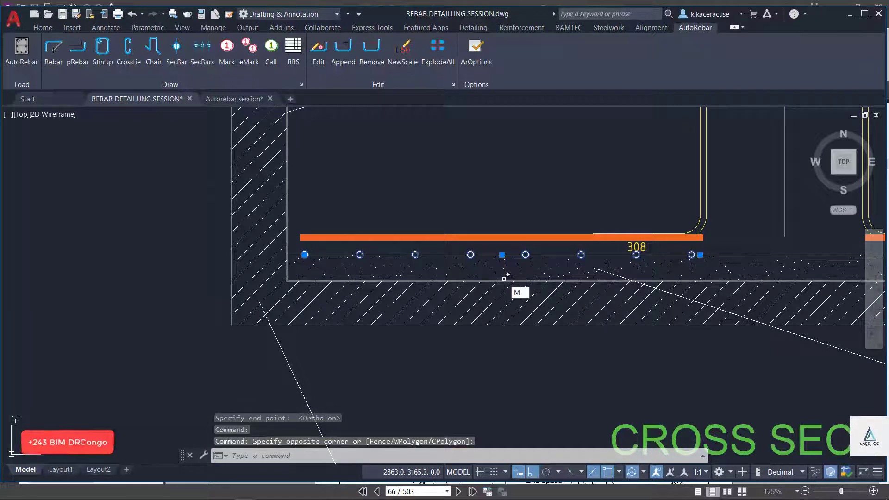
pyautogui.write('M')
pyautogui.press('Return')
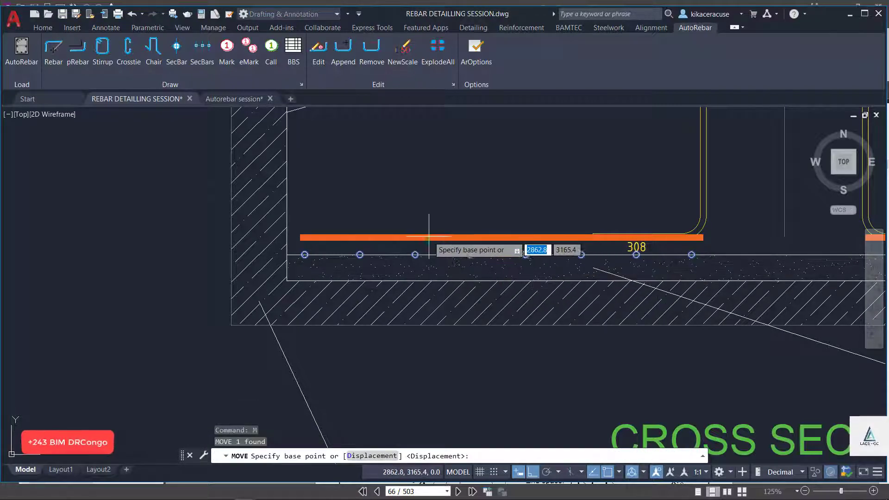
pyautogui.scroll(4, 523, 258)
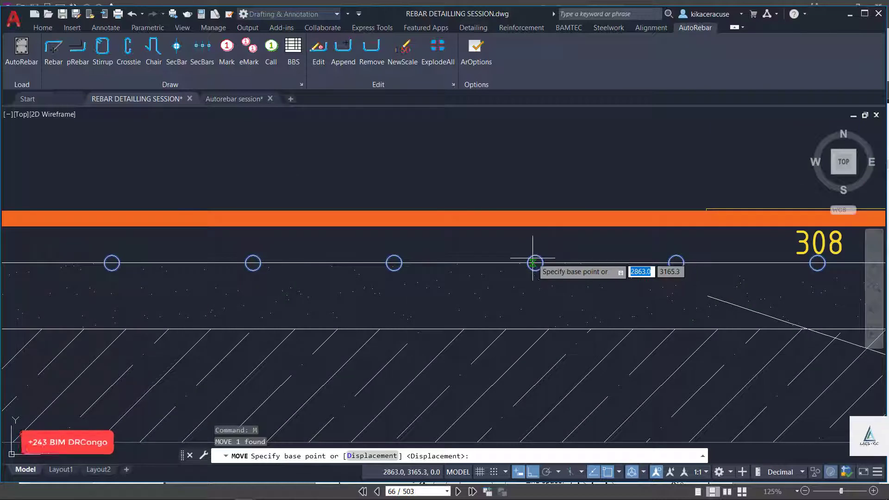
pyautogui.click(533, 263)
pyautogui.click(541, 203)
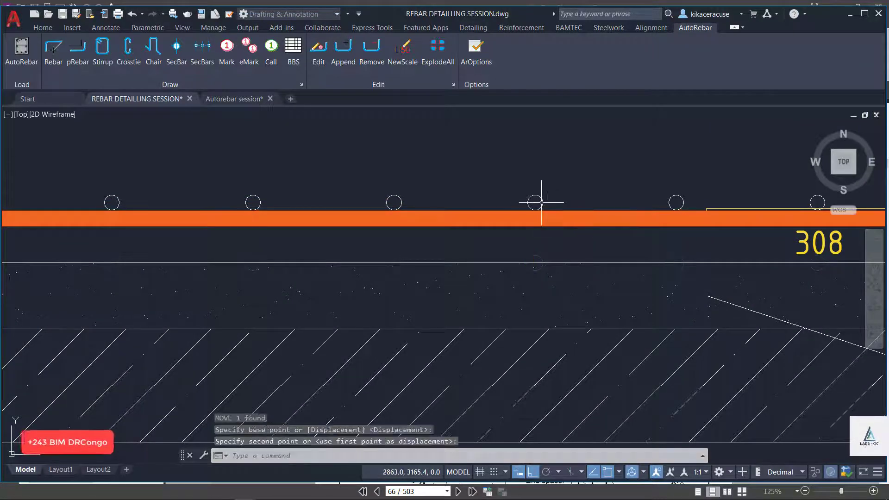
pyautogui.scroll(-4, 496, 264)
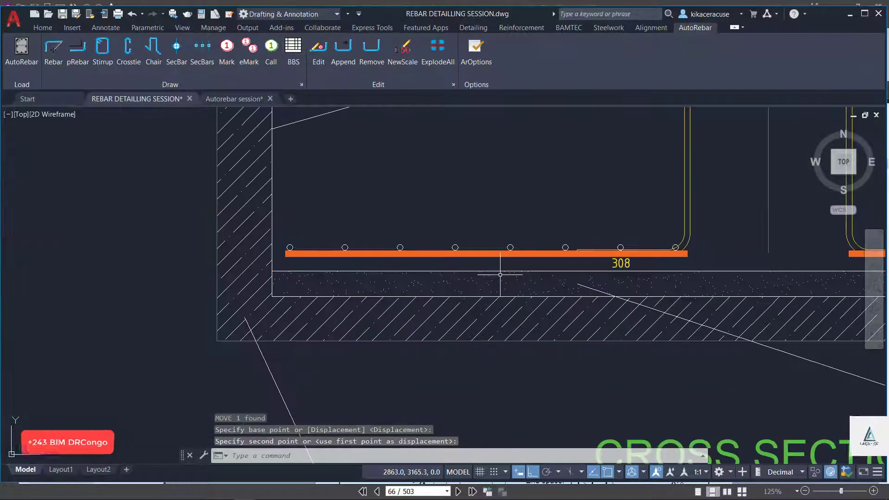
# Change the object color of the left row of section bars to red
pyautogui.click(563, 246)
pyautogui.click(51, 27)
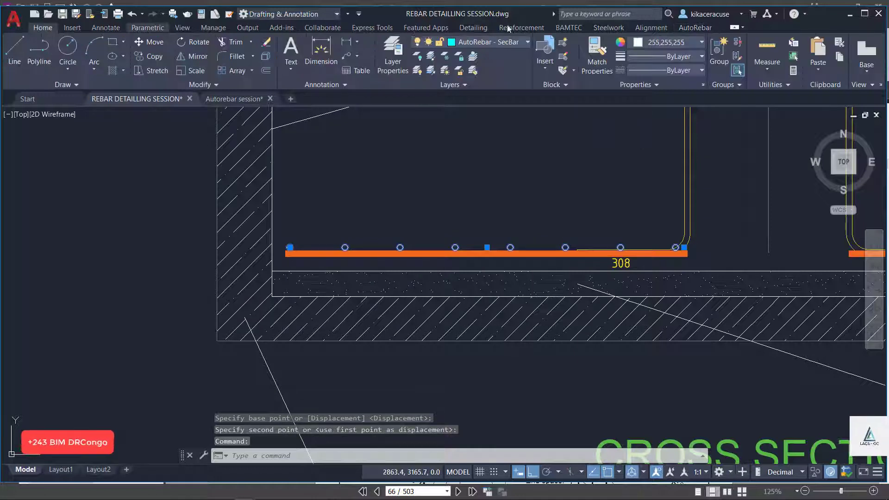
pyautogui.click(660, 43)
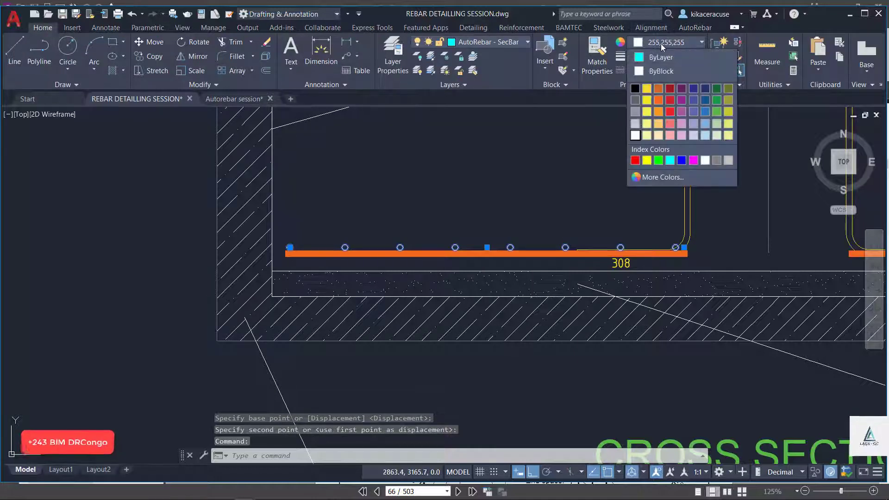
pyautogui.click(635, 160)
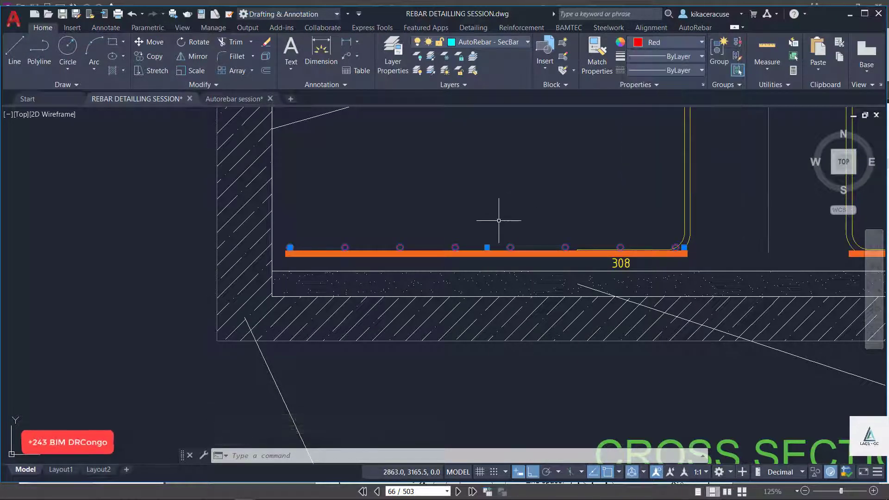
# Mirror the red section bars about the footing's vertical centerline, keeping the source objects
pyautogui.write('MI')
pyautogui.press('Return')
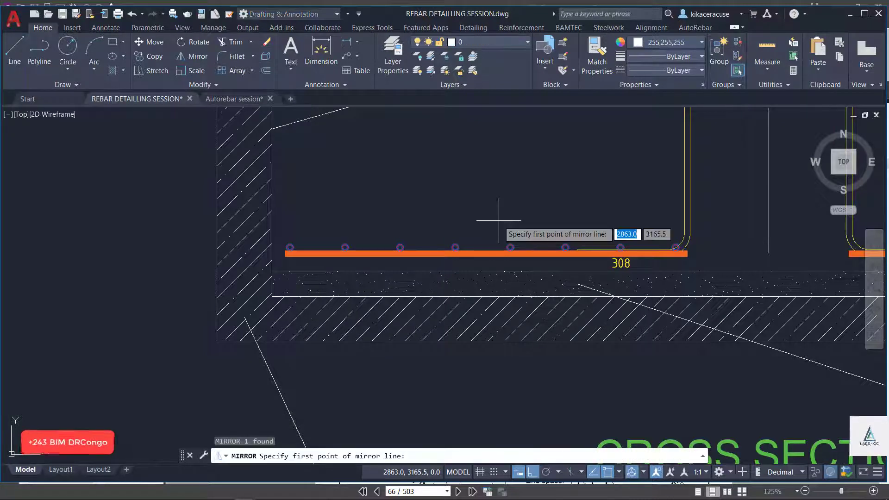
pyautogui.scroll(-5, 500, 232)
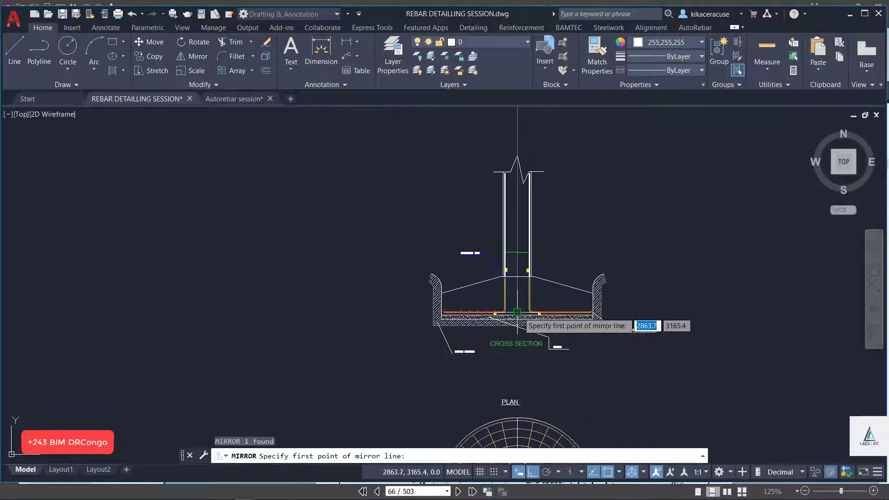
pyautogui.click(512, 315)
pyautogui.click(517, 119)
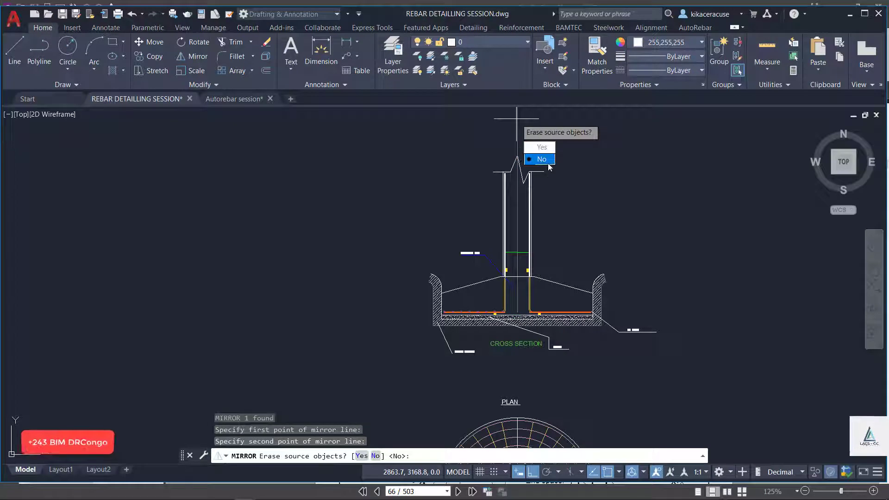
pyautogui.click(548, 162)
pyautogui.scroll(6, 507, 298)
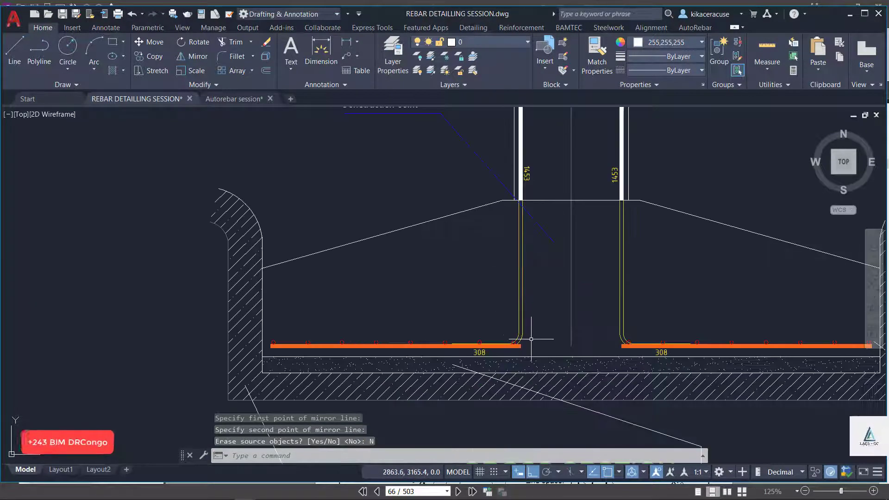
# Stretch the left starter bar's horizontal leg straight up so it sits above the red section bars
pyautogui.click(468, 346)
pyautogui.scroll(3, 469, 346)
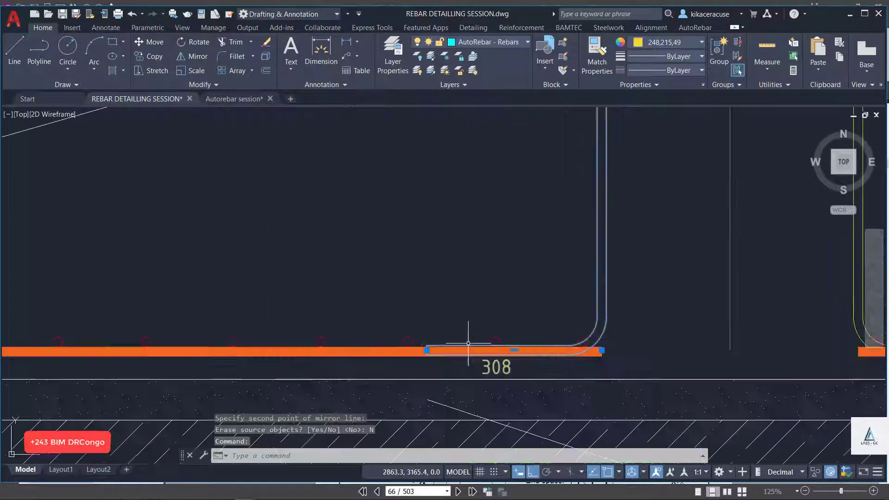
pyautogui.click(541, 355)
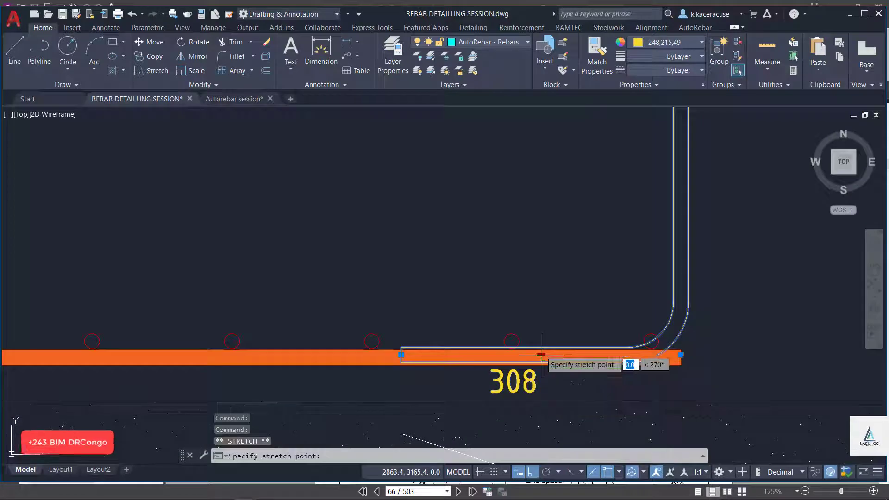
pyautogui.click(541, 325)
pyautogui.scroll(-8, 464, 320)
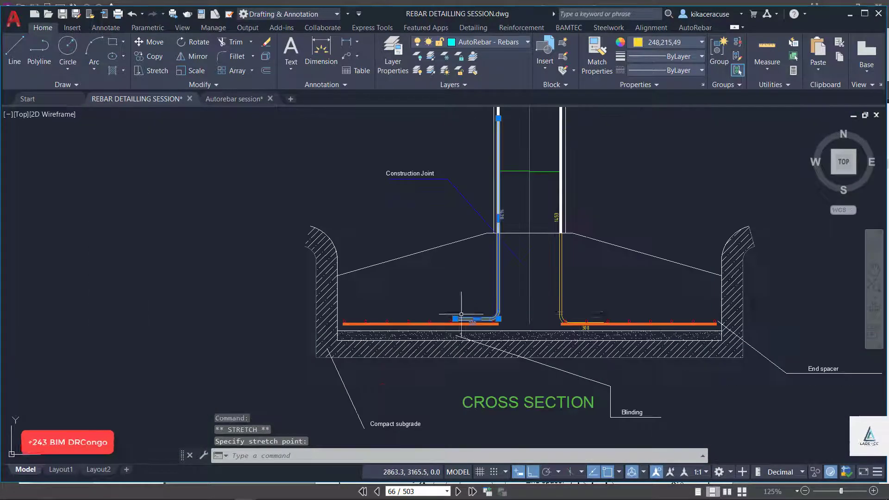
# Raise the right starter bar's horizontal leg above the red section bars to match the left one
pyautogui.scroll(8, 587, 318)
pyautogui.click(561, 316)
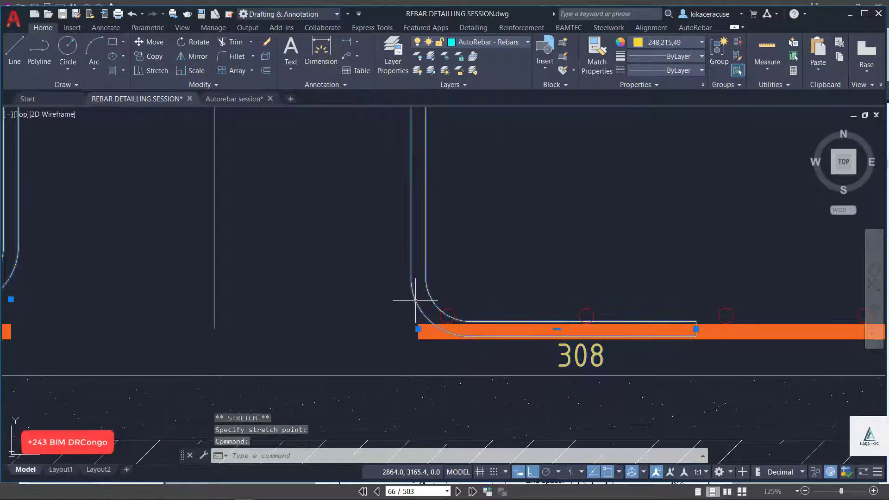
pyautogui.click(561, 329)
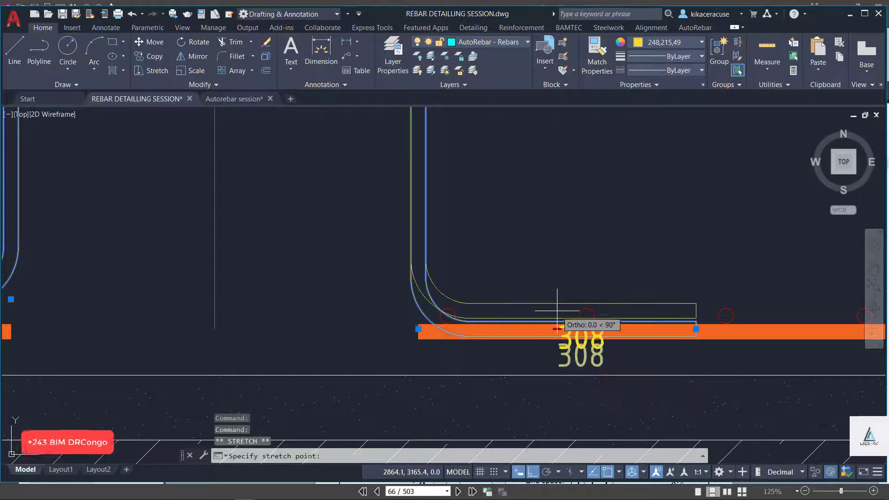
pyautogui.click(561, 295)
pyautogui.scroll(-8, 539, 297)
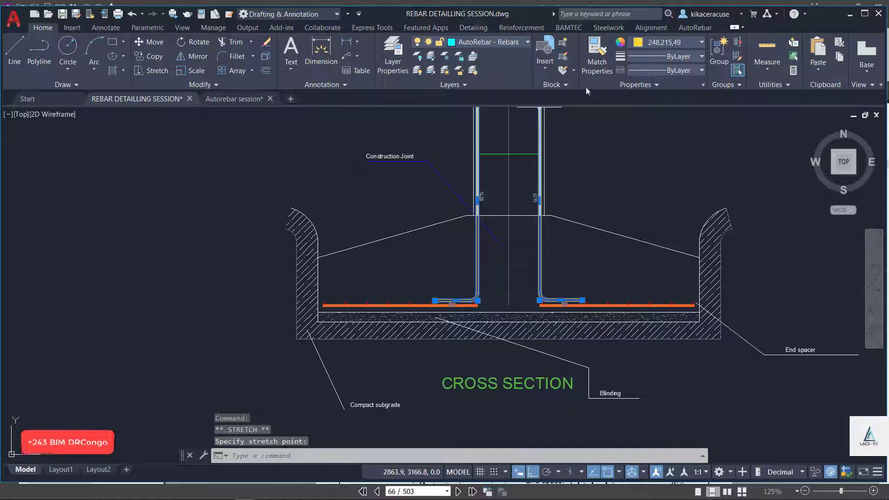
# Edit the right starter bar with AutoRebar to Thick modality and turn off its local dimensions
pyautogui.click(706, 28)
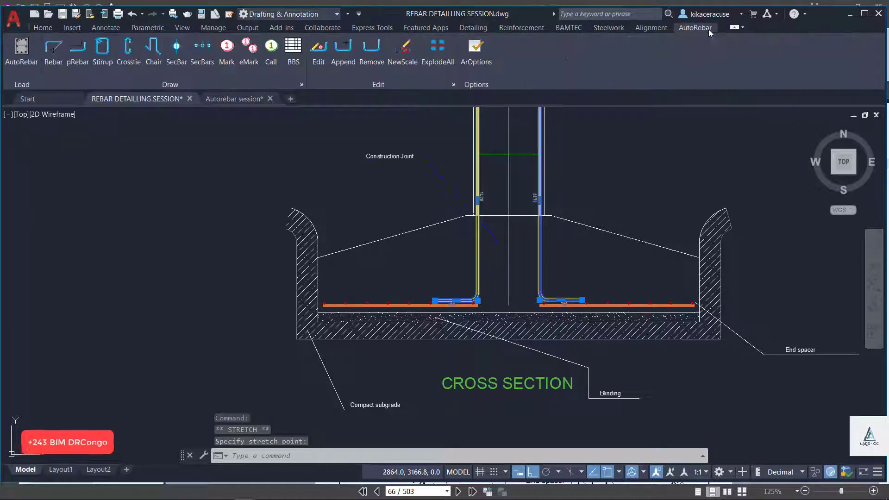
pyautogui.click(318, 59)
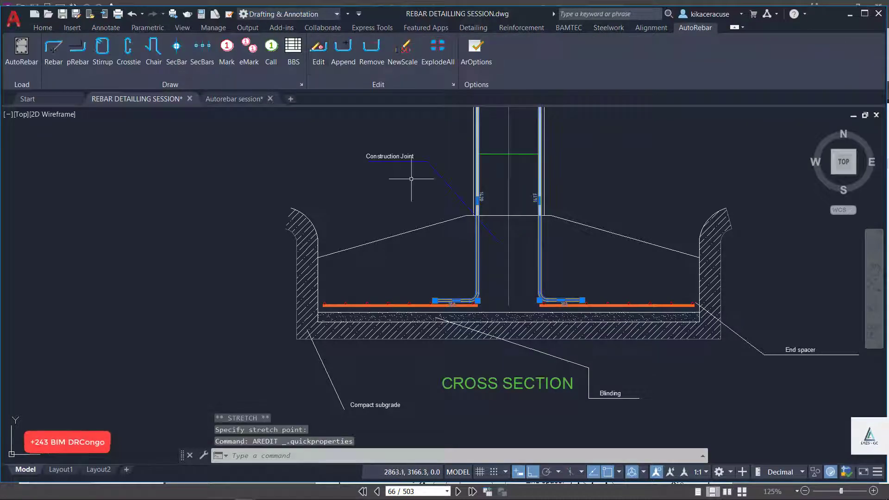
pyautogui.press('Escape')
pyautogui.click(542, 250)
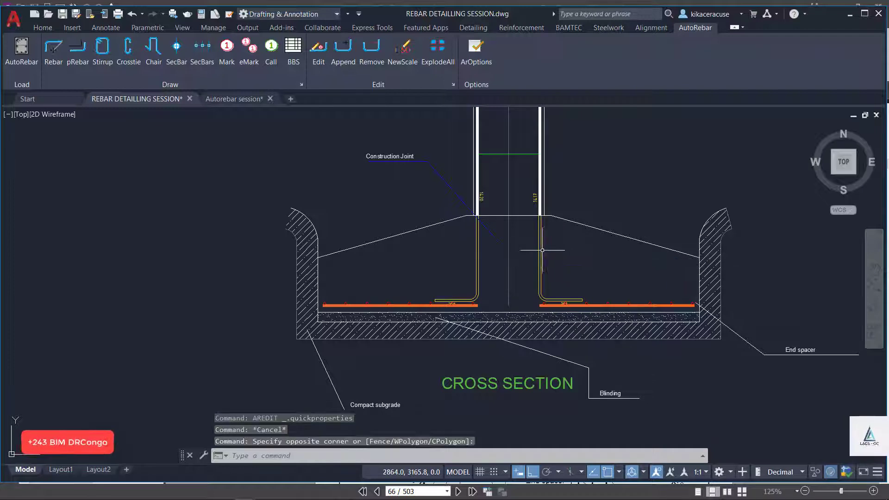
pyautogui.click(541, 252)
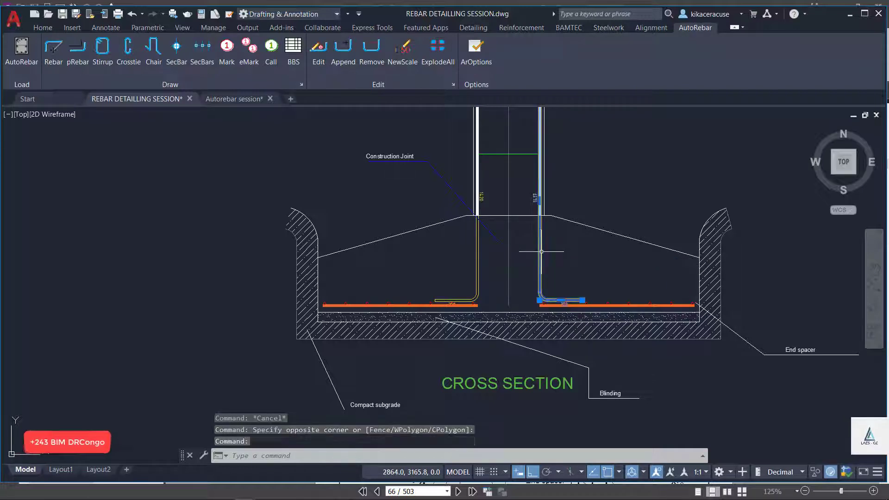
pyautogui.click(319, 55)
pyautogui.click(116, 55)
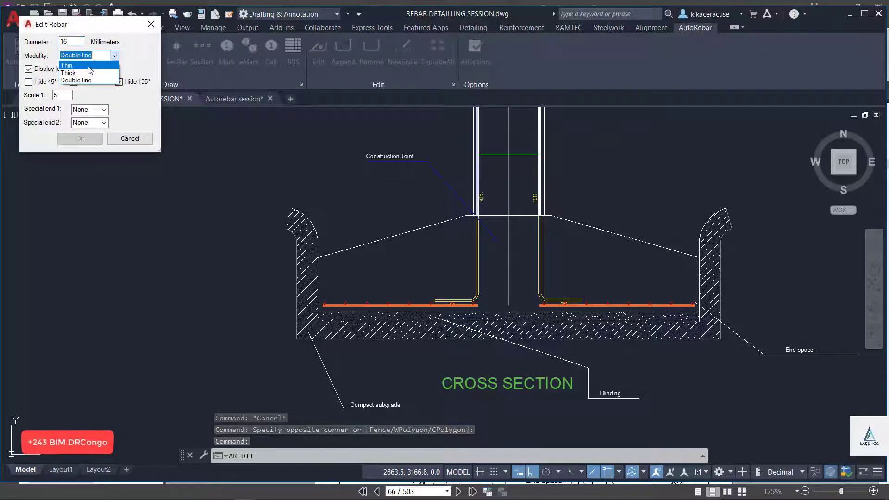
pyautogui.click(74, 70)
pyautogui.click(29, 69)
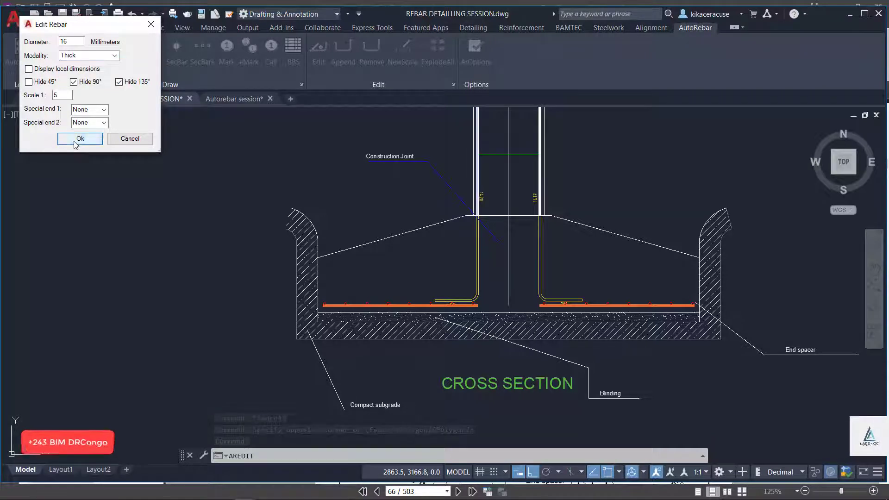
pyautogui.click(80, 139)
# Set the left starter bar to Thick modality and turn off its local dimensions
pyautogui.click(476, 254)
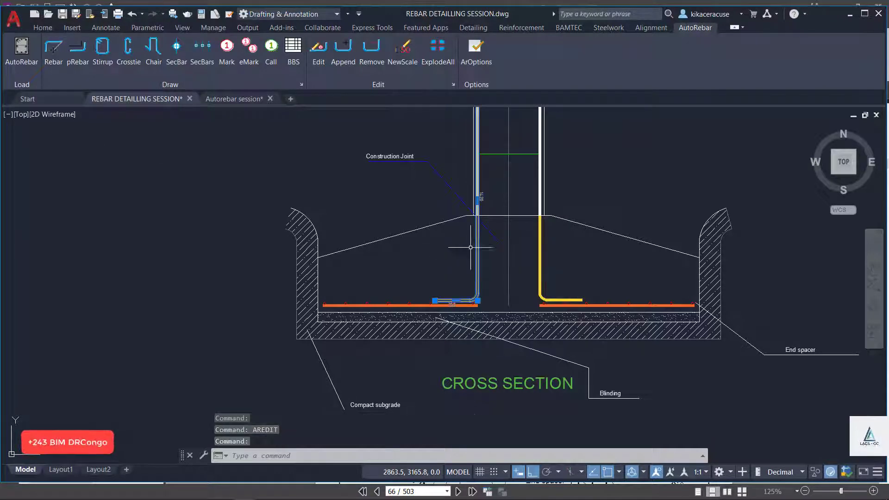
pyautogui.click(326, 58)
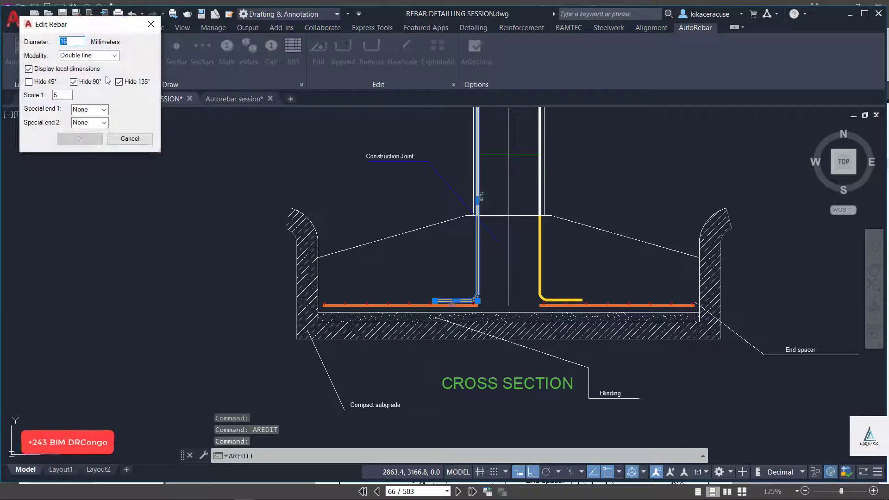
pyautogui.click(64, 70)
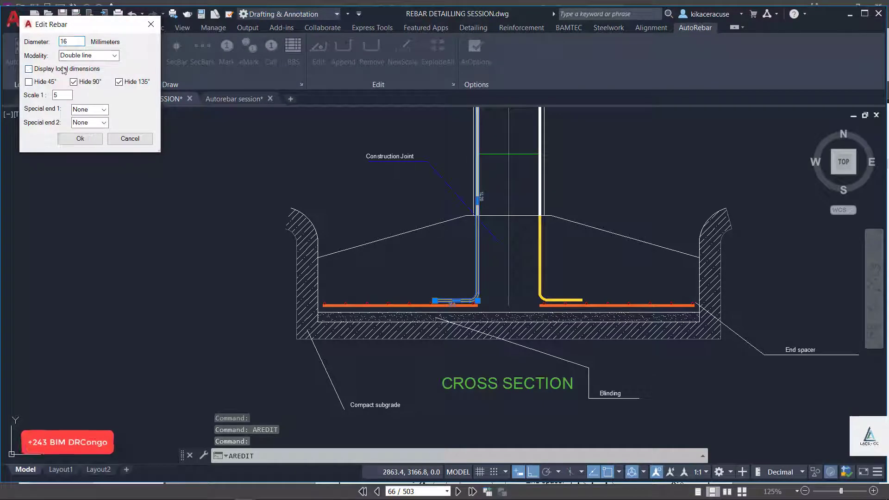
pyautogui.click(114, 56)
pyautogui.click(84, 74)
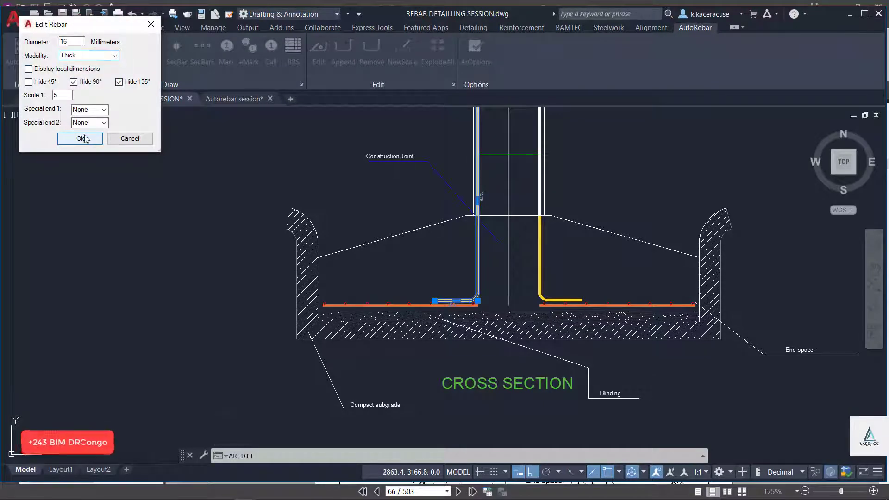
pyautogui.click(81, 138)
# Delete the thin green horizontal line between the two column bars above the footing
pyautogui.scroll(-4, 500, 299)
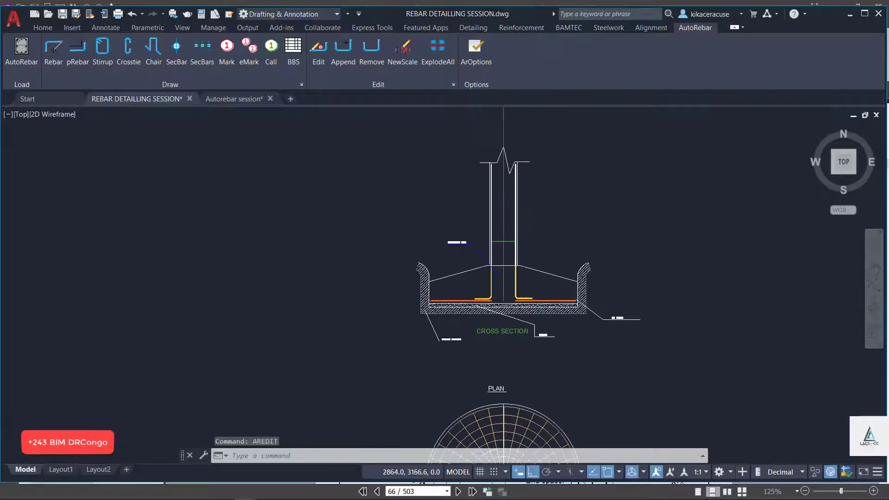
pyautogui.scroll(4, 519, 229)
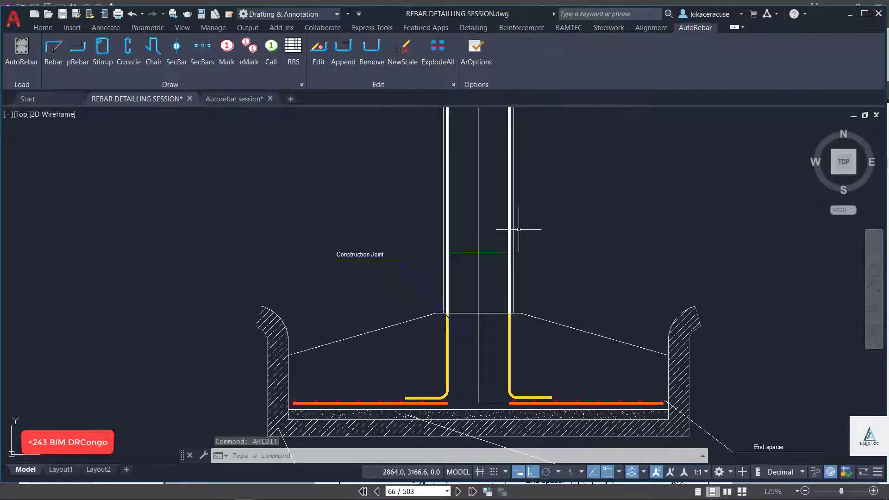
pyautogui.hotkey('alt', 'Tab')
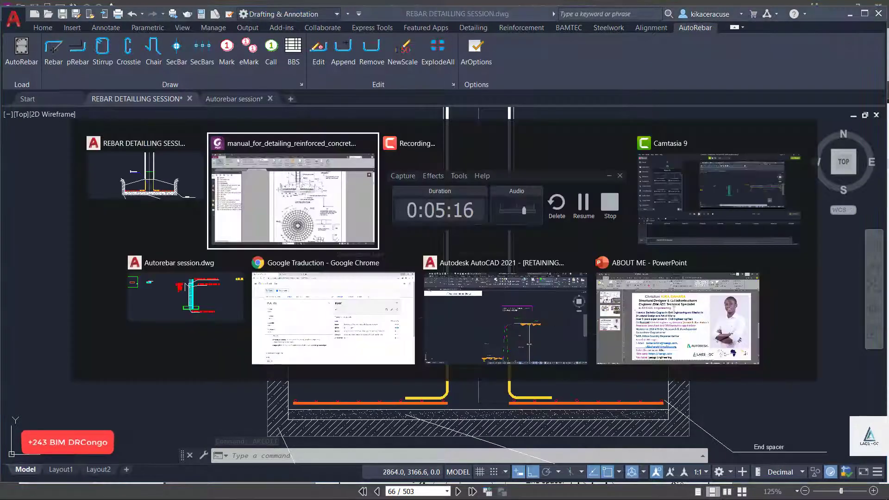
pyautogui.hotkey('alt', 'Tab')
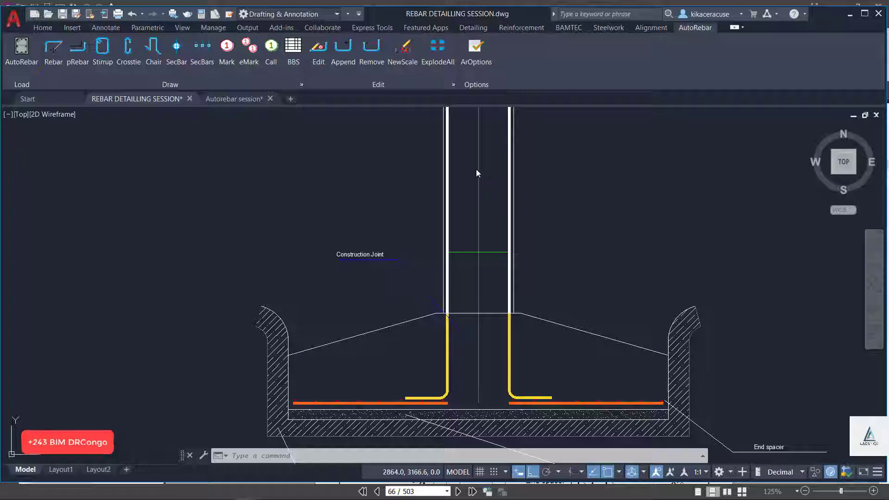
pyautogui.click(495, 252)
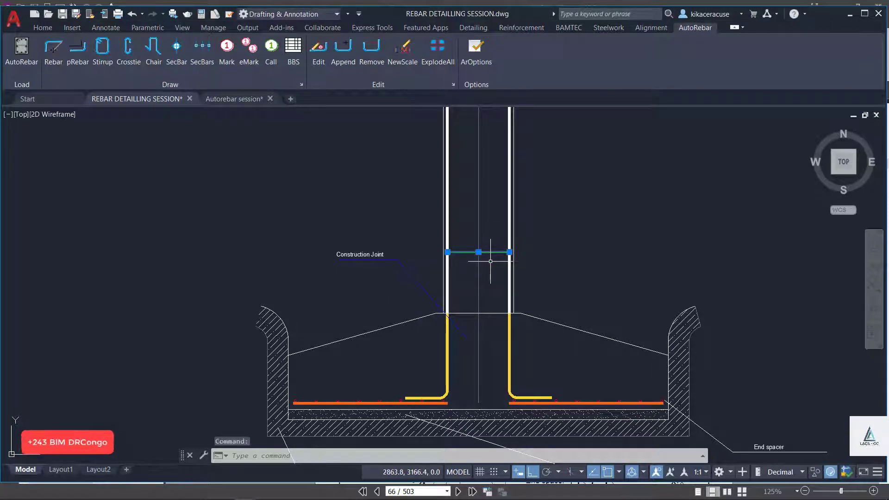
pyautogui.press('Delete')
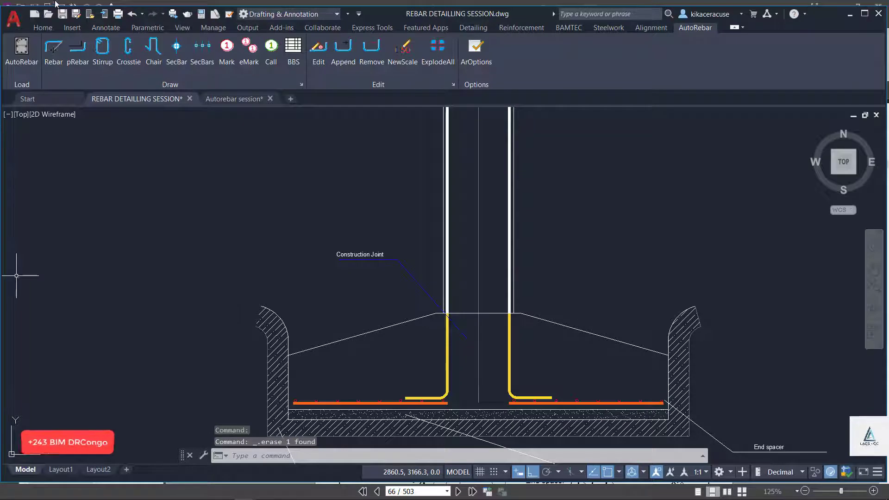
# Draw a straight 6 mm rebar at the footing's top edge, between the outer edges of the left and right starter bars
pyautogui.click(53, 47)
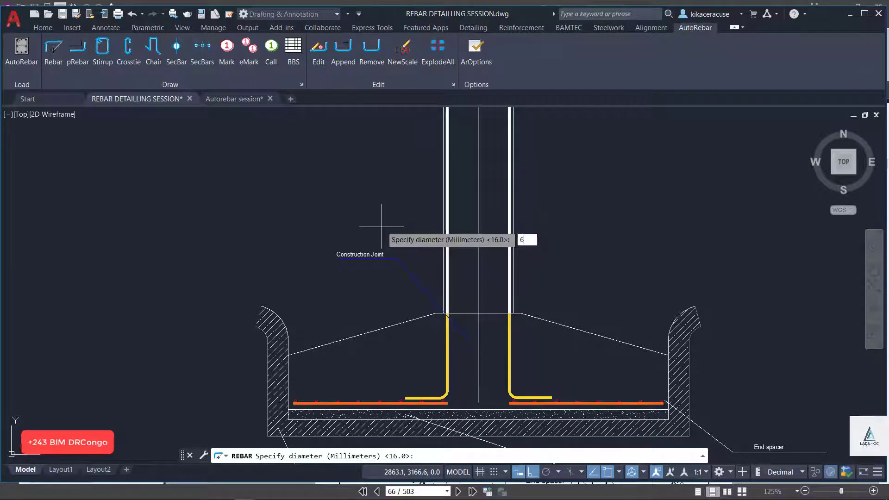
pyautogui.write('6')
pyautogui.press('Return')
pyautogui.scroll(8, 477, 312)
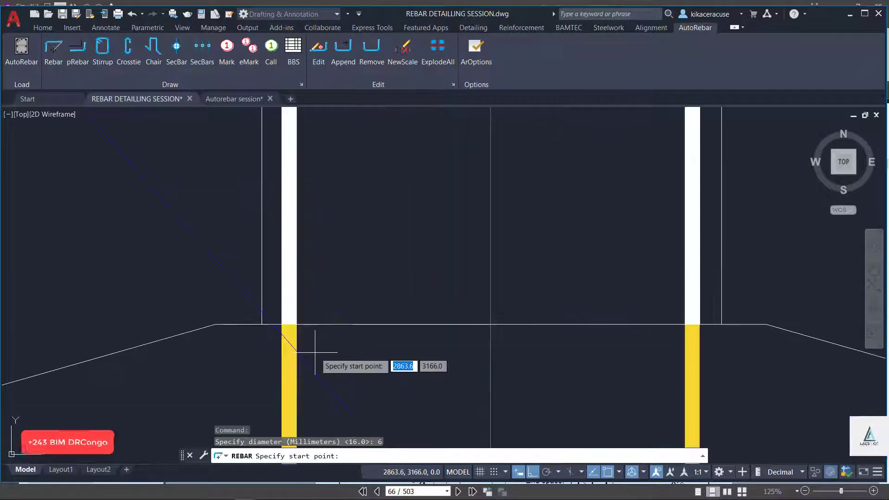
pyautogui.scroll(8, 284, 327)
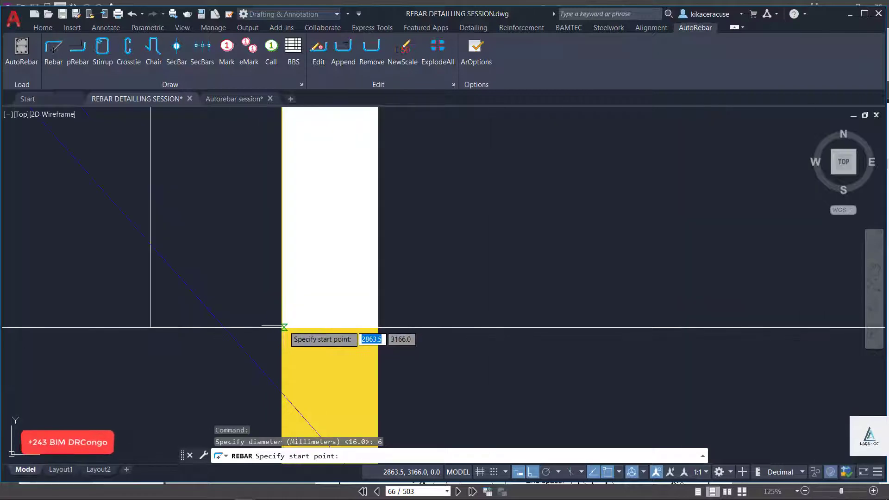
pyautogui.click(284, 327)
pyautogui.scroll(-5, 283, 327)
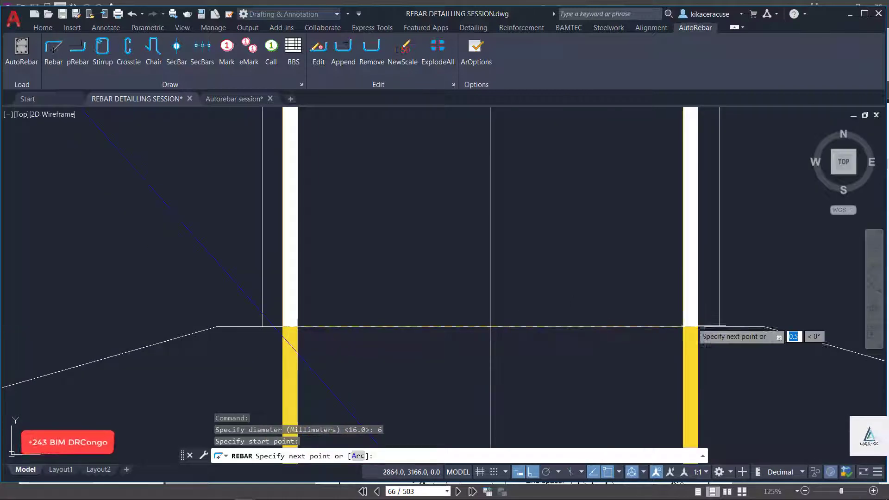
pyautogui.scroll(5, 684, 327)
pyautogui.click(684, 327)
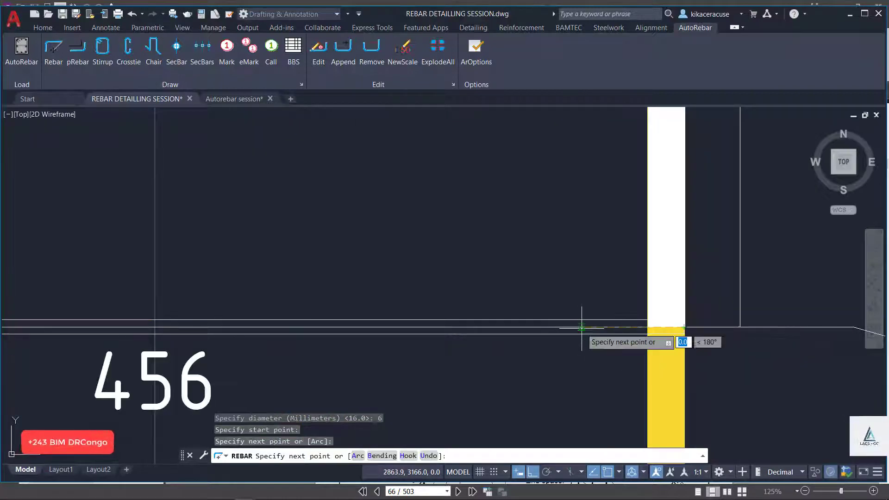
pyautogui.press('Escape')
pyautogui.scroll(-5, 615, 316)
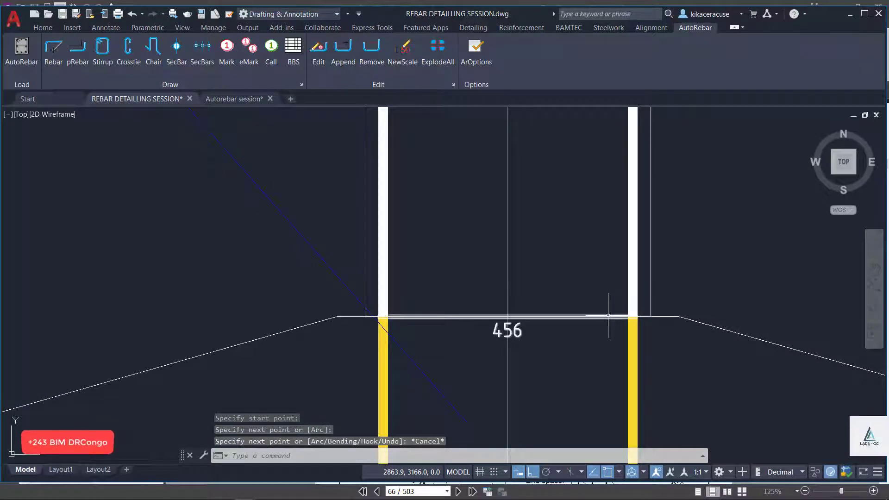
# Set the horizontal 6 mm bar to Thick modality and turn off its local dimensions
pyautogui.click(607, 317)
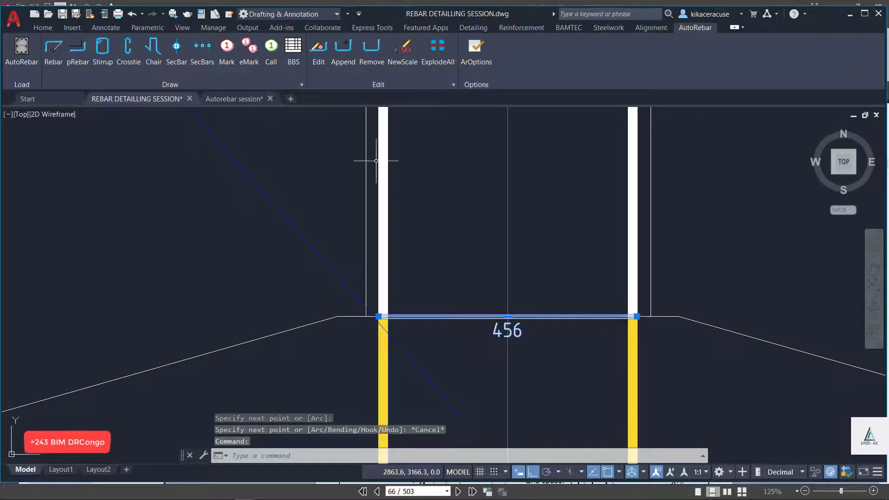
pyautogui.click(314, 59)
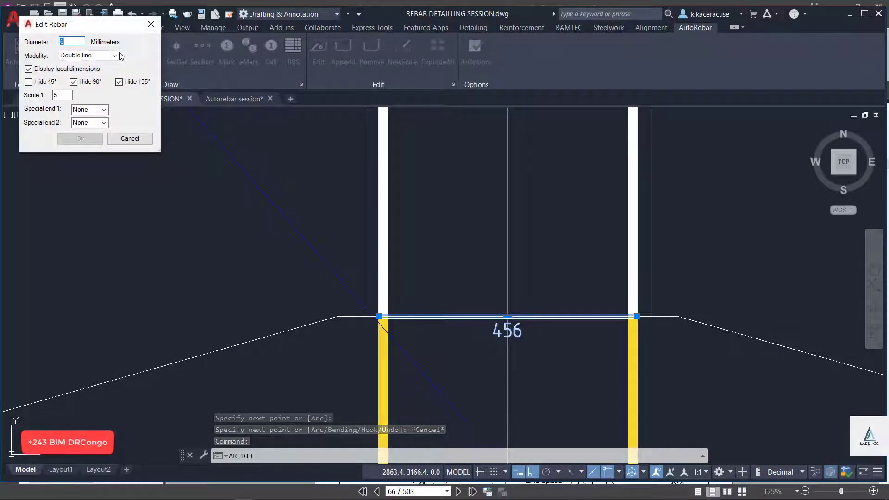
pyautogui.click(114, 55)
pyautogui.click(84, 73)
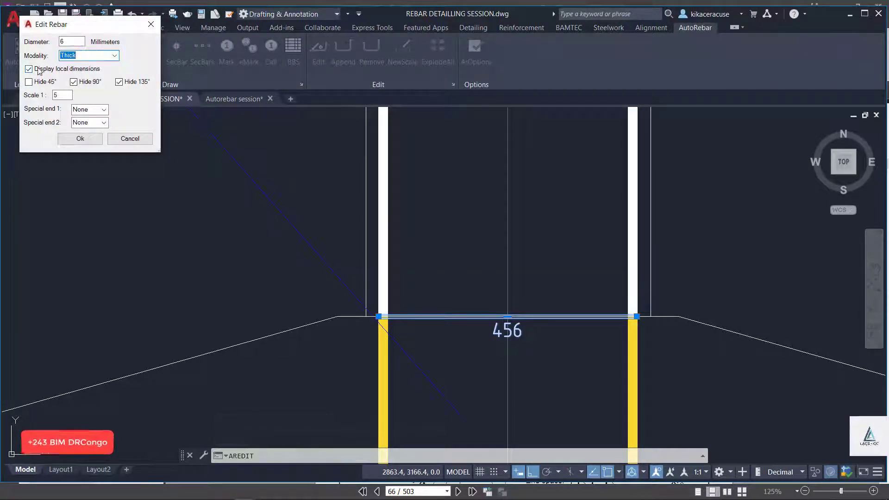
pyautogui.click(82, 139)
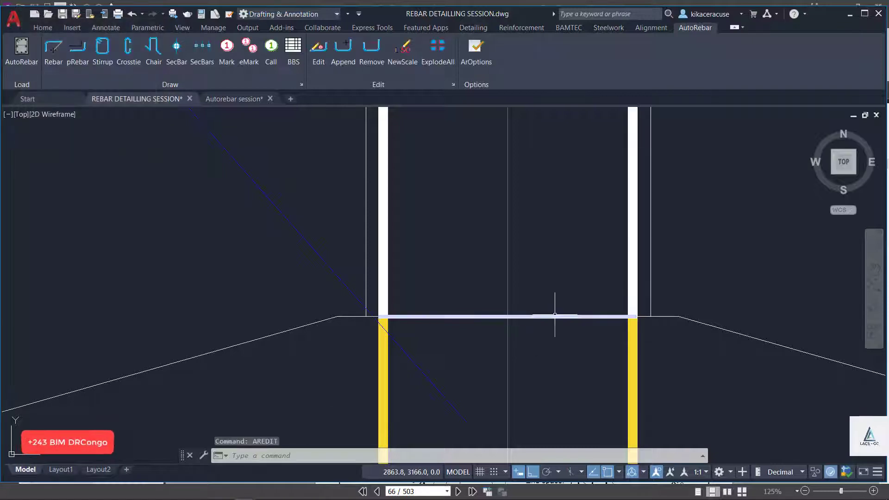
# Change the object color of the horizontal 6 mm bar to 242,113,114
pyautogui.click(43, 28)
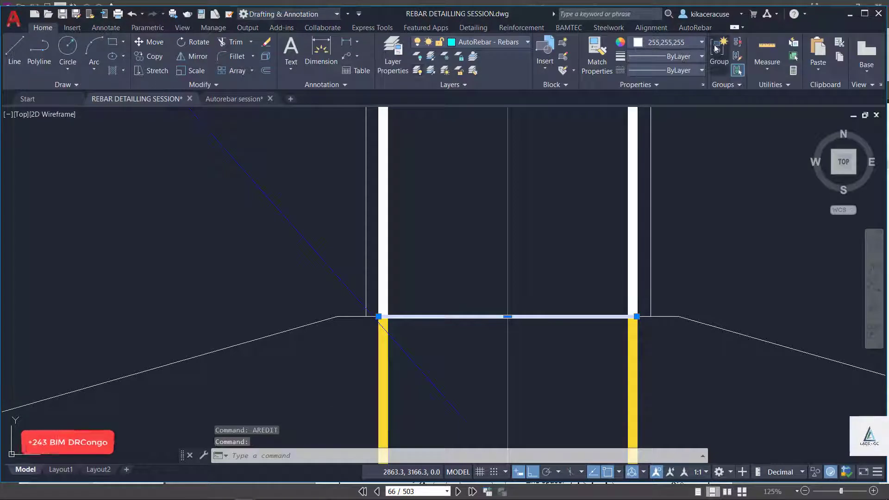
pyautogui.click(669, 42)
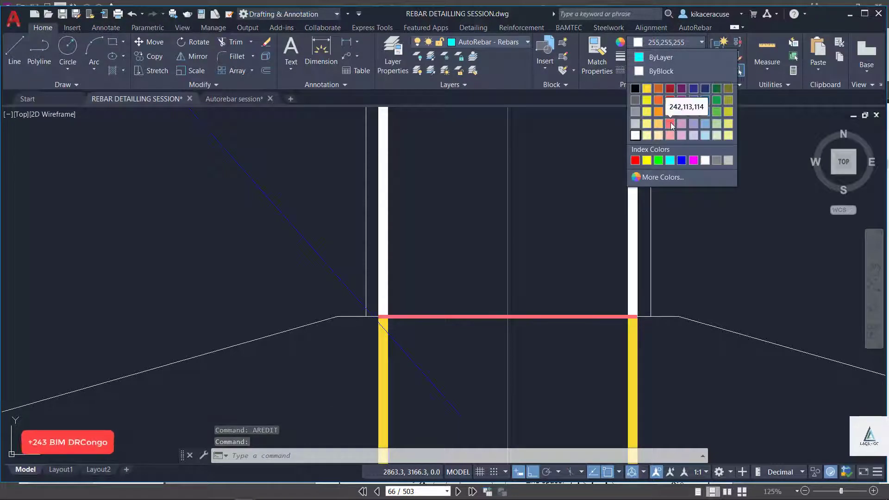
pyautogui.click(670, 124)
pyautogui.scroll(-6, 439, 250)
pyautogui.scroll(2, 476, 241)
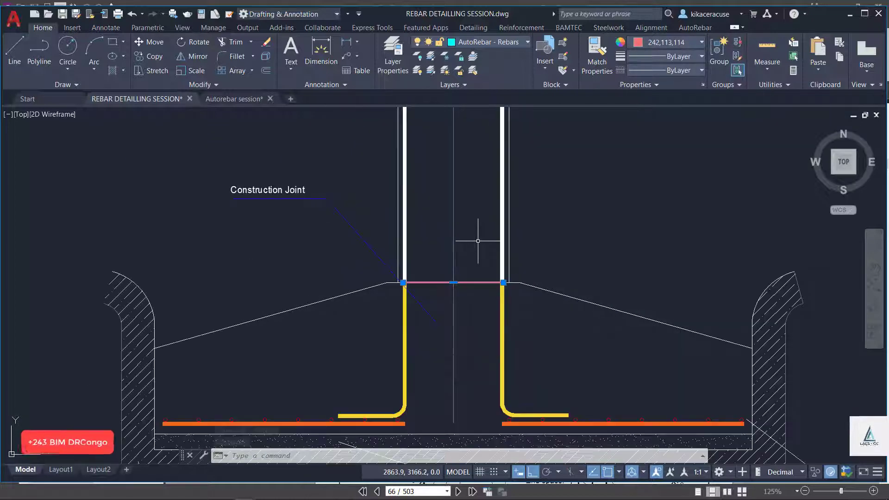
# Set the object color of the horizontal 6 mm bar to Green
pyautogui.click(669, 45)
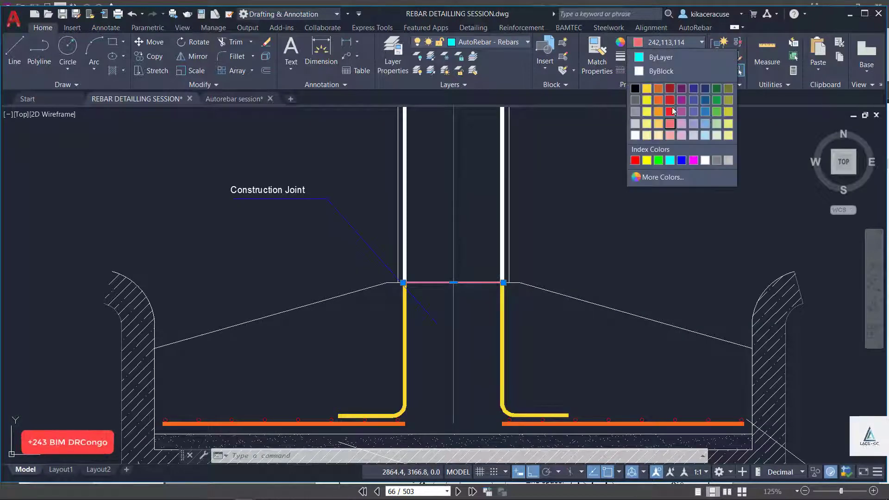
pyautogui.click(659, 160)
pyautogui.scroll(4, 444, 292)
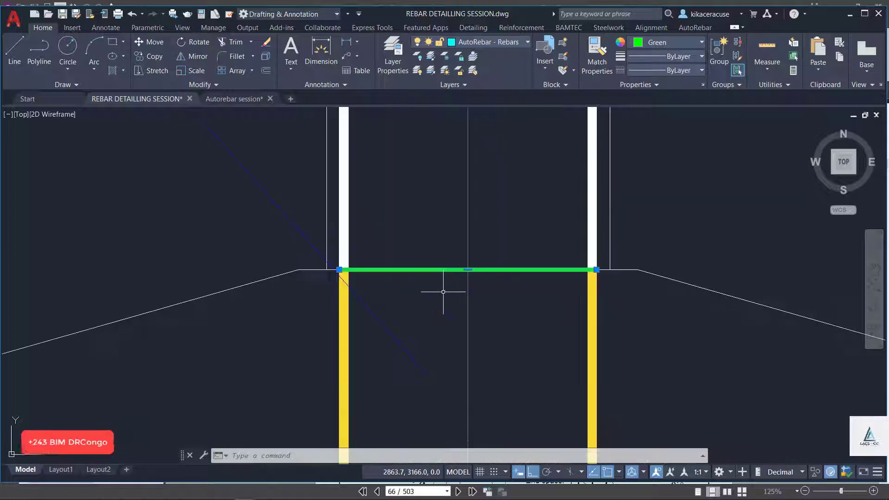
# Move the green bar from its midpoint straight down into the footing, just above the bends of the starter bars
pyautogui.write('O')
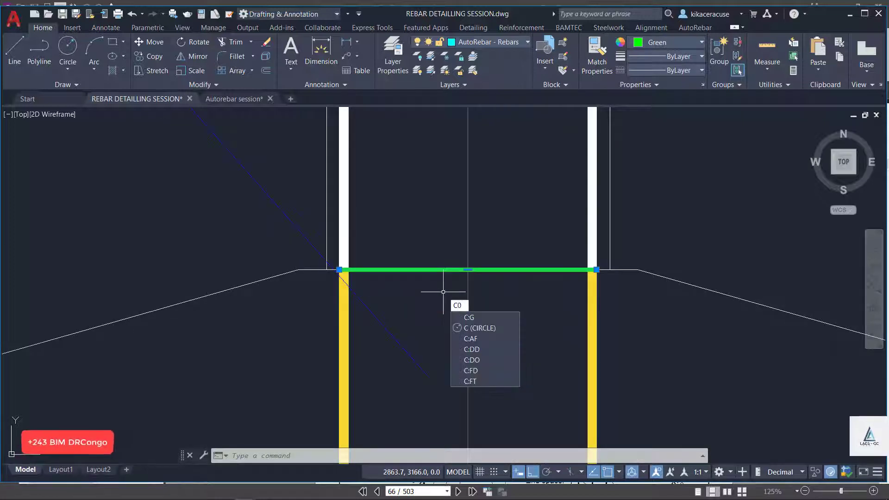
pyautogui.press('BackSpace')
pyautogui.write('m')
pyautogui.press('Return')
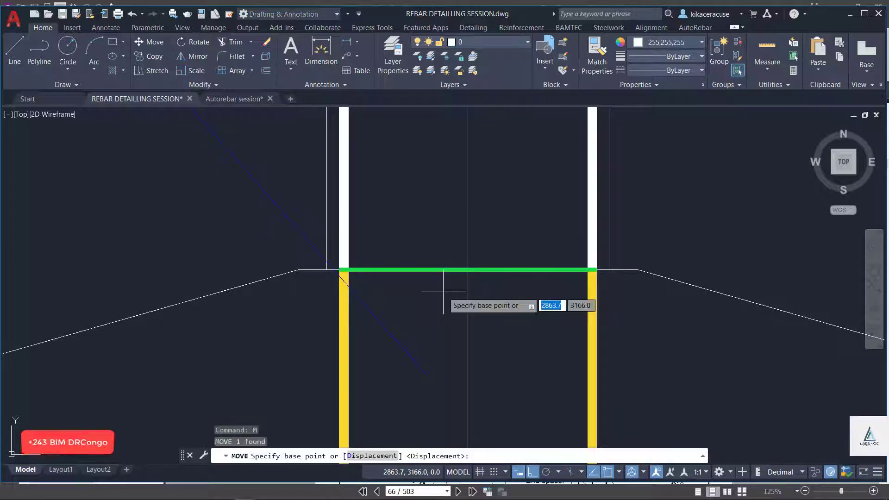
pyautogui.click(467, 269)
pyautogui.scroll(-4, 482, 278)
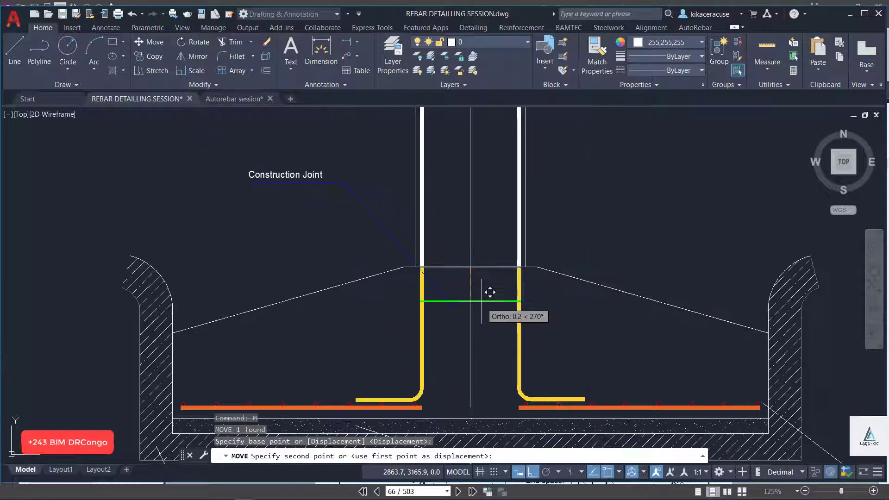
pyautogui.click(495, 350)
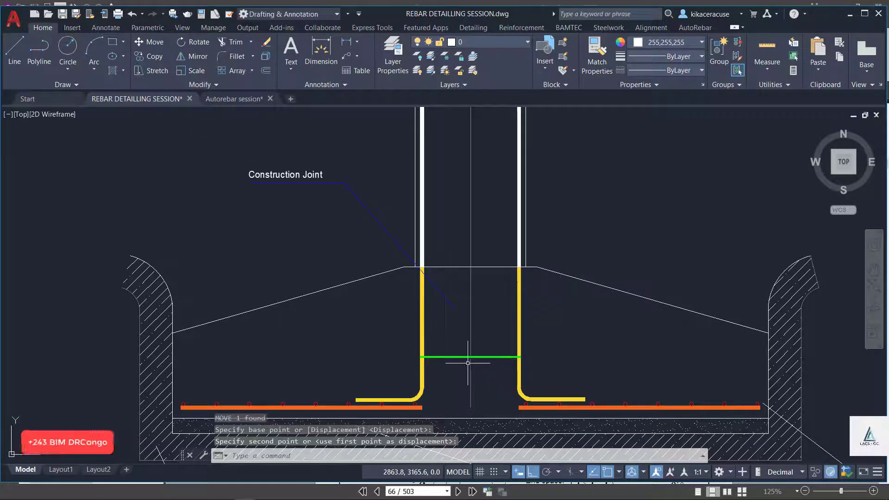
# Copy the green link from its midpoint straight up the starter bars at distances of 0.15 and 0.3
pyautogui.scroll(4, 464, 359)
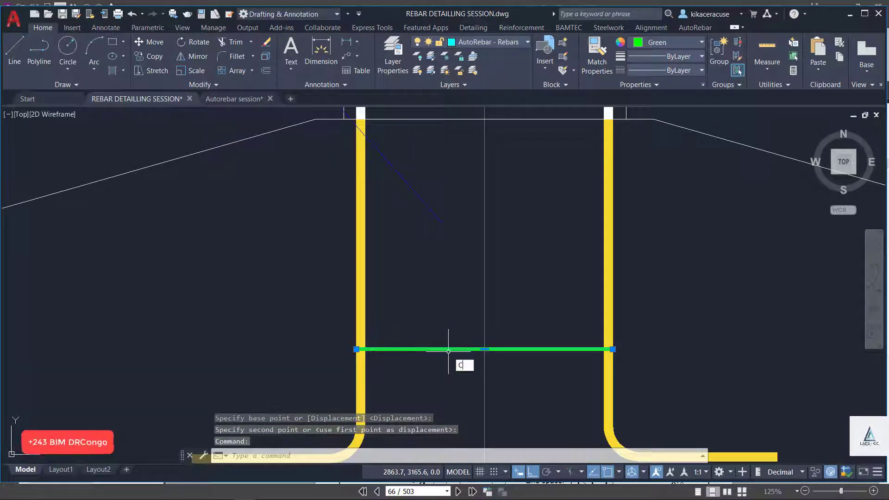
pyautogui.press('Return')
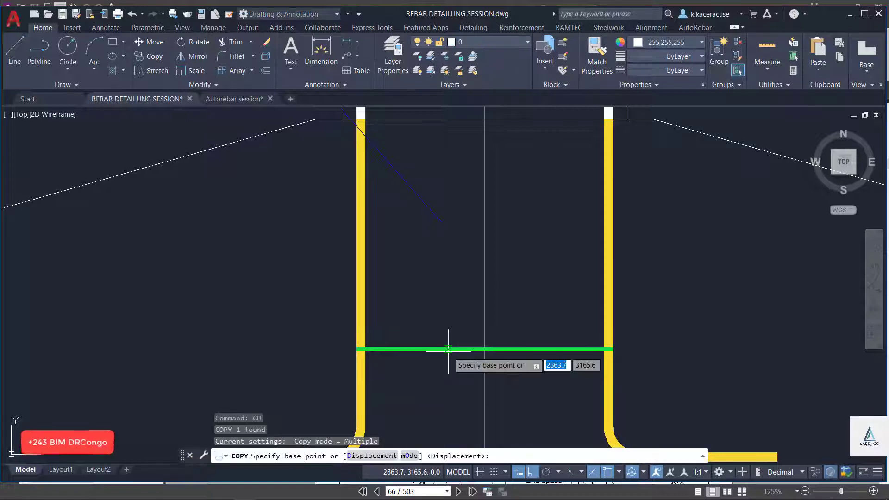
pyautogui.click(485, 350)
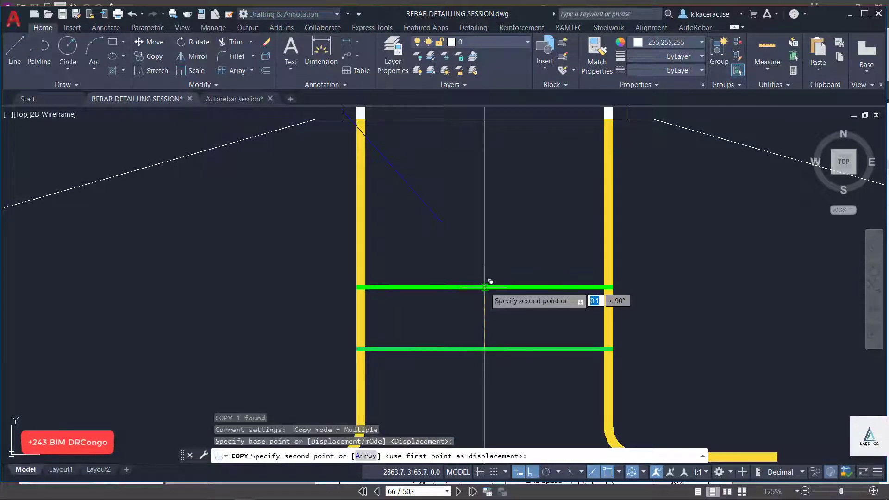
pyautogui.write('0.')
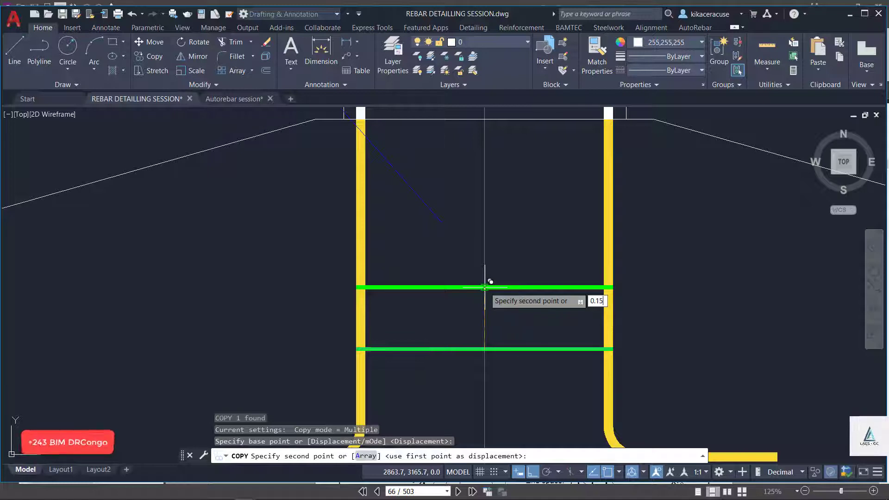
pyautogui.press('Return')
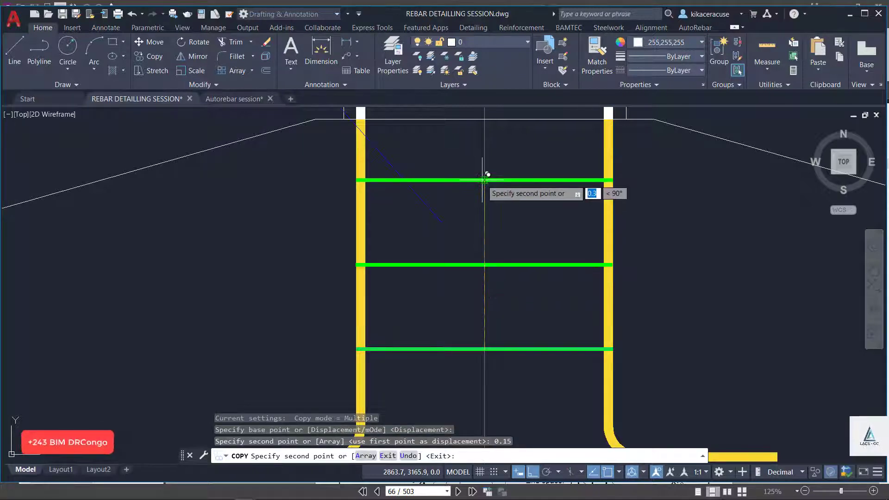
pyautogui.write('0.')
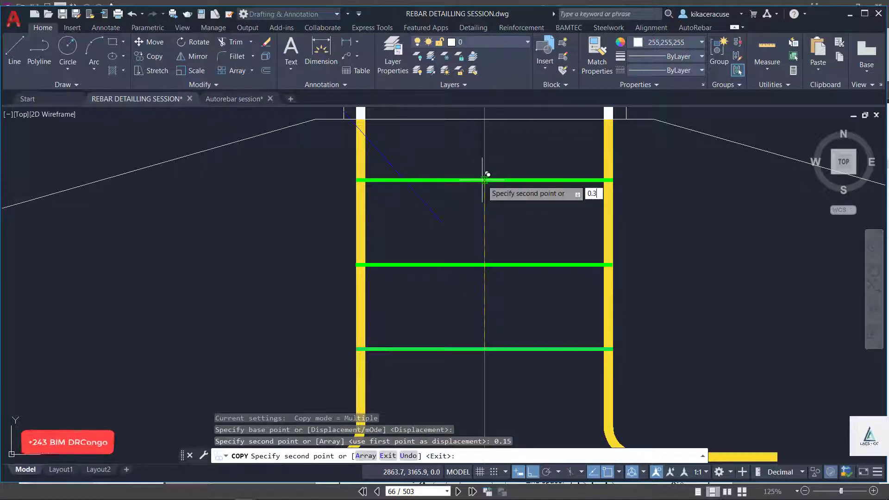
pyautogui.write('3')
pyautogui.press('Return')
# Add two more copies of the green link straight up into the column at distances of 0.45 and 0.6
pyautogui.scroll(-4, 481, 160)
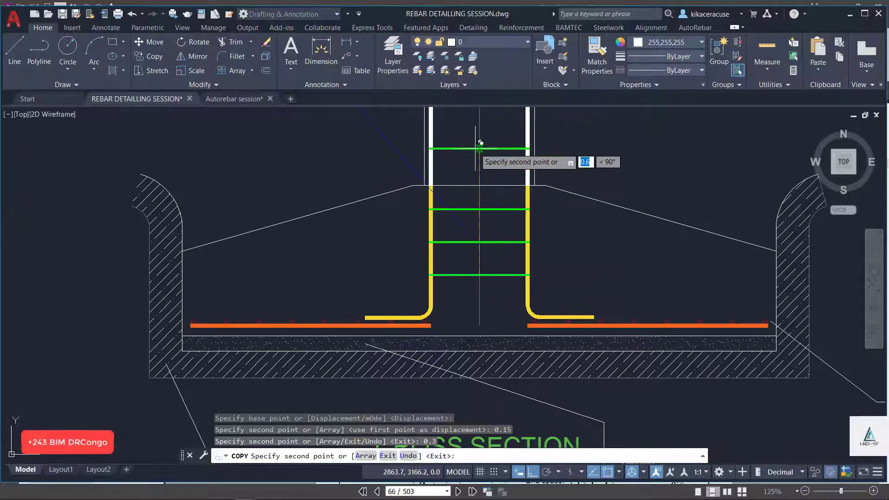
pyautogui.write('0')
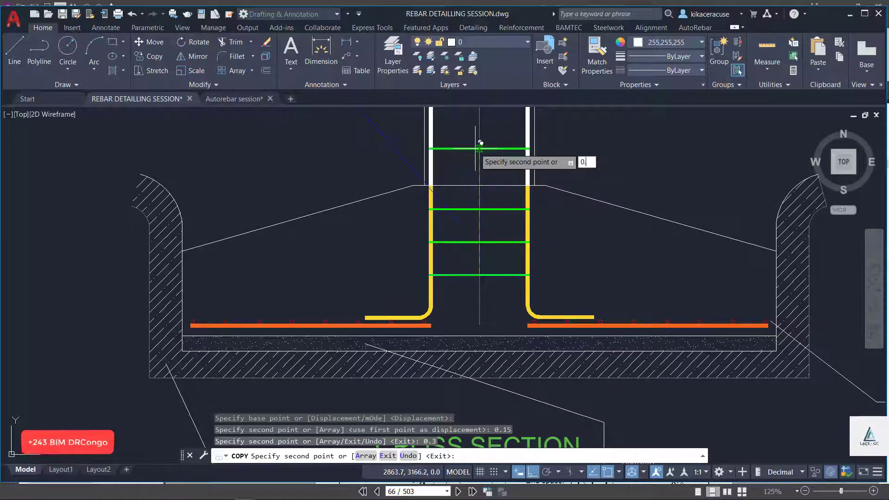
pyautogui.write('.45')
pyautogui.press('Return')
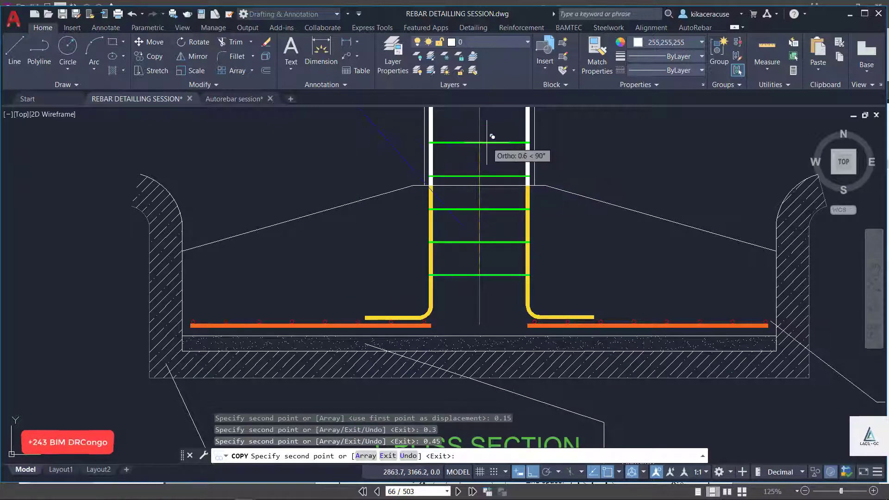
pyautogui.write('0.6')
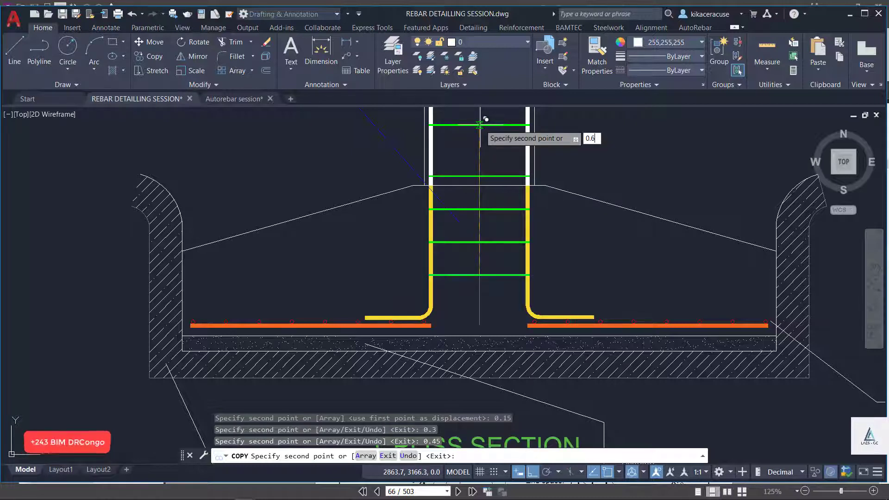
pyautogui.press('Return')
pyautogui.press('Escape')
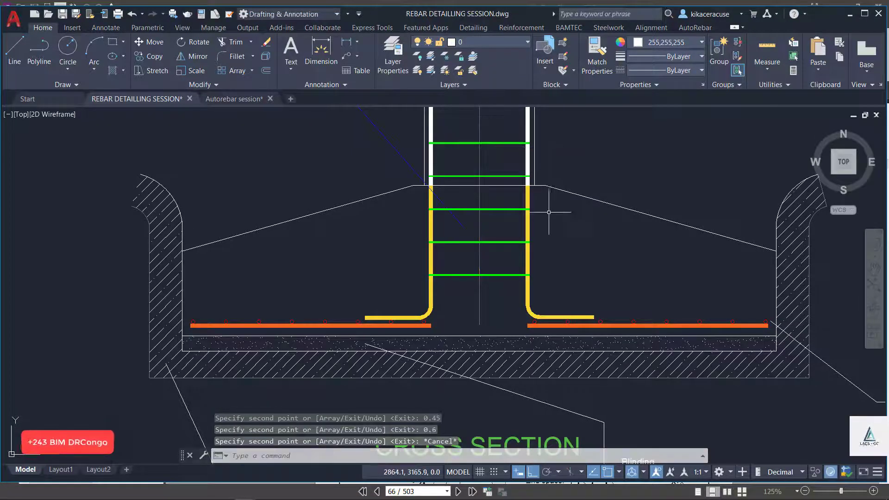
# Copy the five green links from the lowest link's midpoint straight up the column, placing the set above the existing links
pyautogui.click(506, 275)
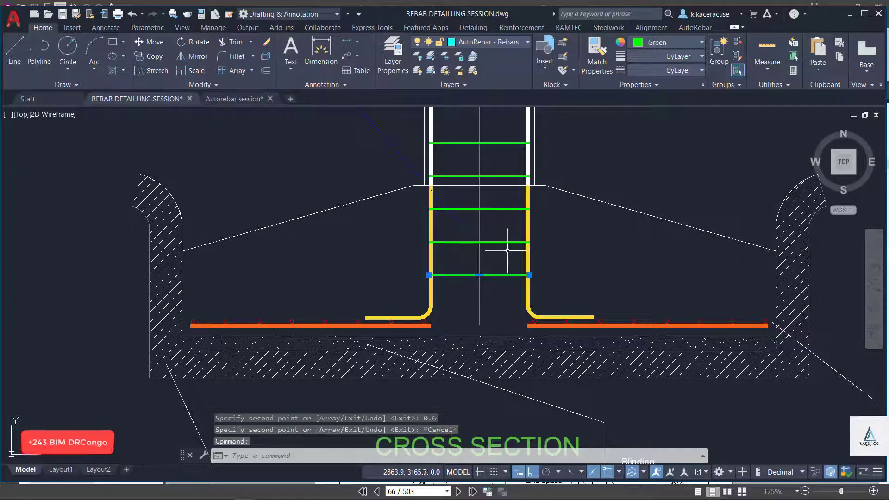
pyautogui.click(506, 242)
pyautogui.click(508, 209)
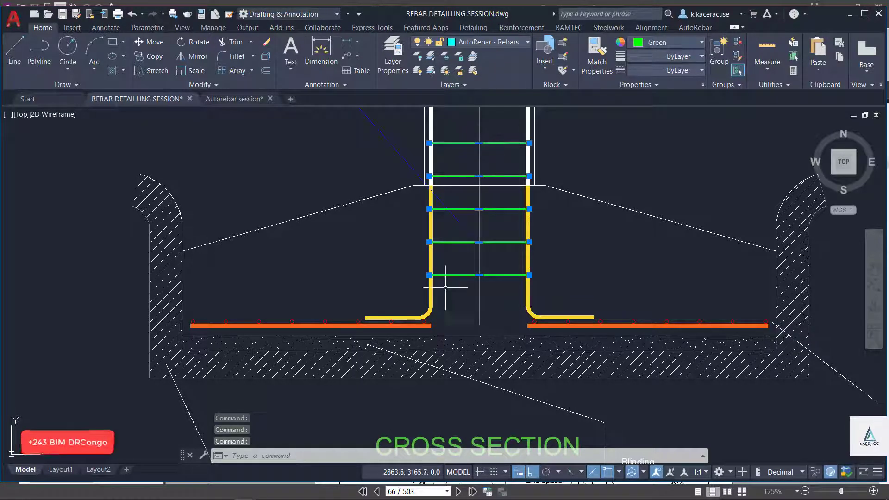
pyautogui.press('Return')
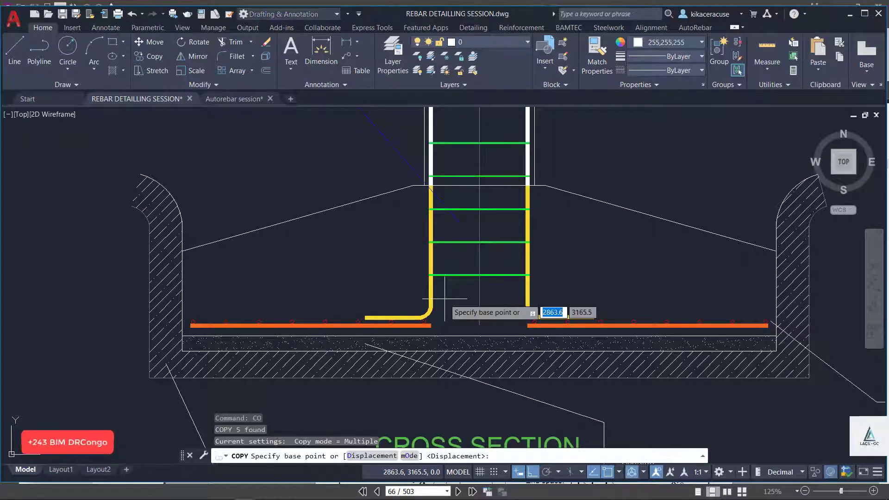
pyautogui.click(479, 275)
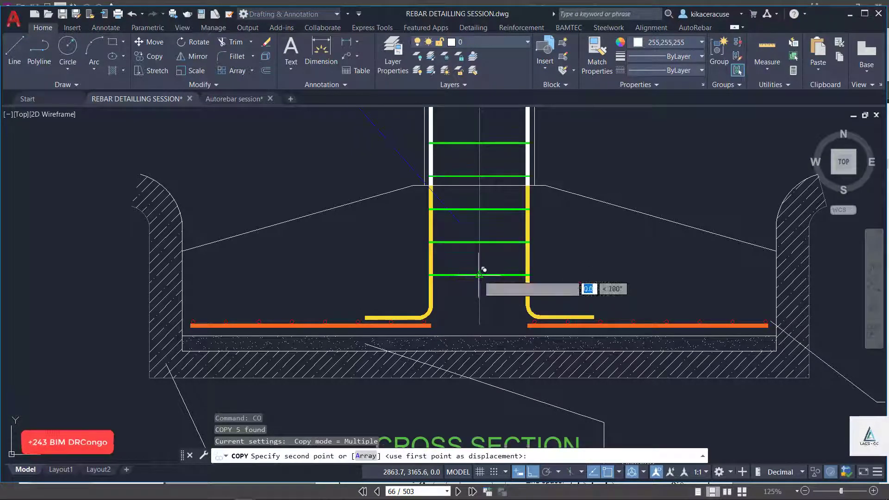
pyautogui.scroll(-3, 481, 296)
pyautogui.scroll(3, 482, 288)
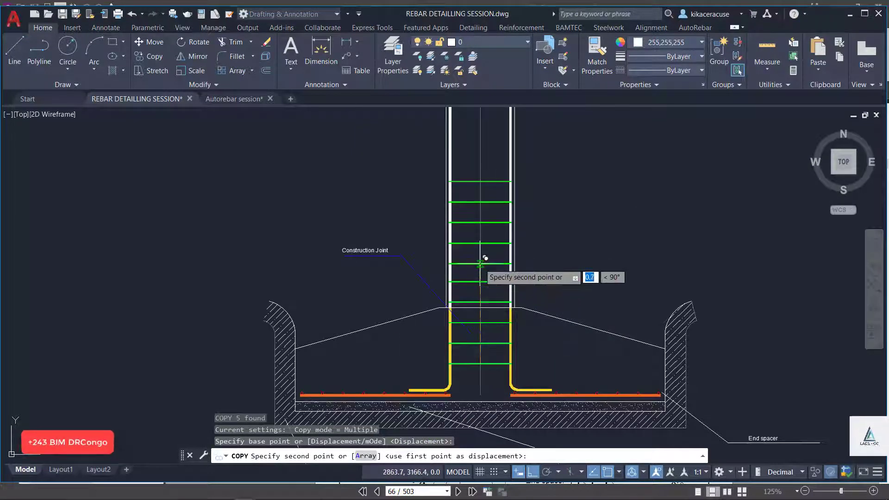
pyautogui.click(483, 260)
# Place another copy of the five-link set up to the column's break line and delete its topmost link
pyautogui.scroll(-2, 484, 273)
pyautogui.scroll(2, 489, 260)
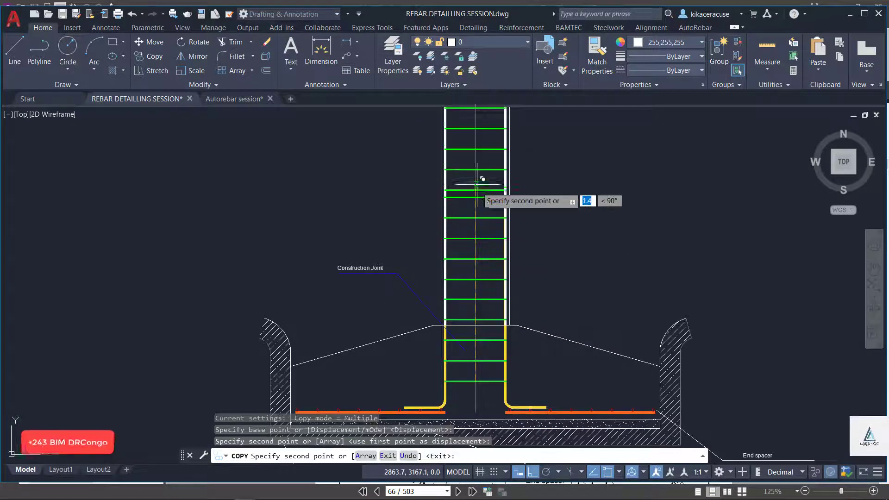
pyautogui.scroll(-2, 481, 234)
pyautogui.scroll(2, 484, 210)
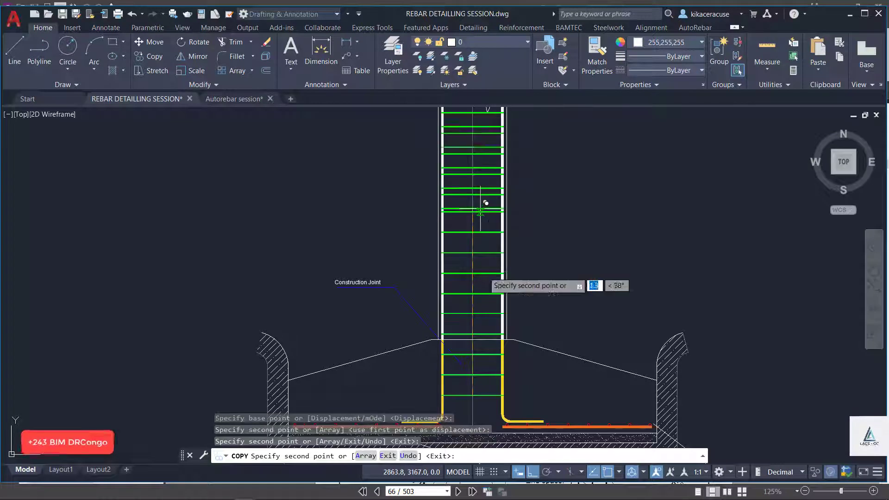
pyautogui.scroll(-2, 484, 201)
pyautogui.scroll(2, 490, 246)
pyautogui.press('Escape')
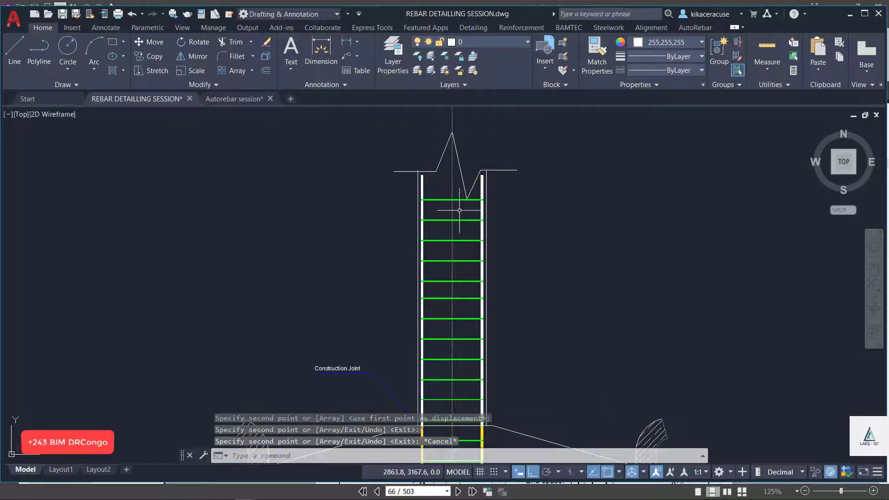
pyautogui.click(459, 200)
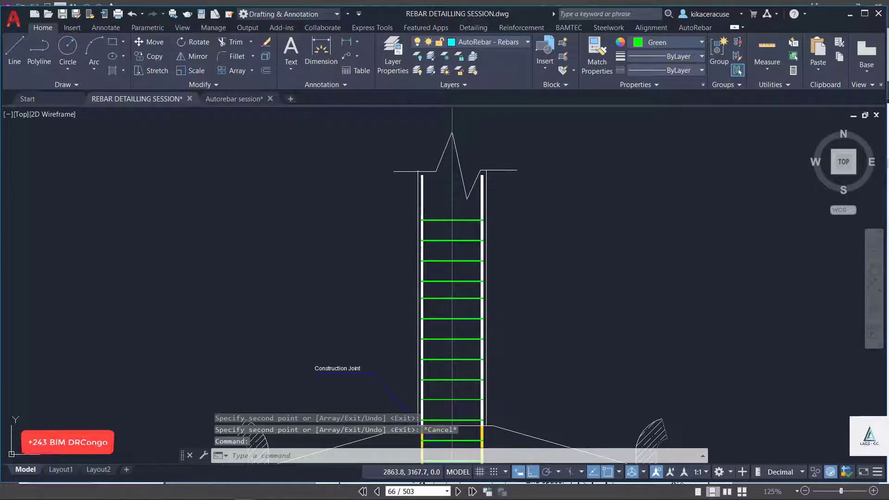
pyautogui.press('Delete')
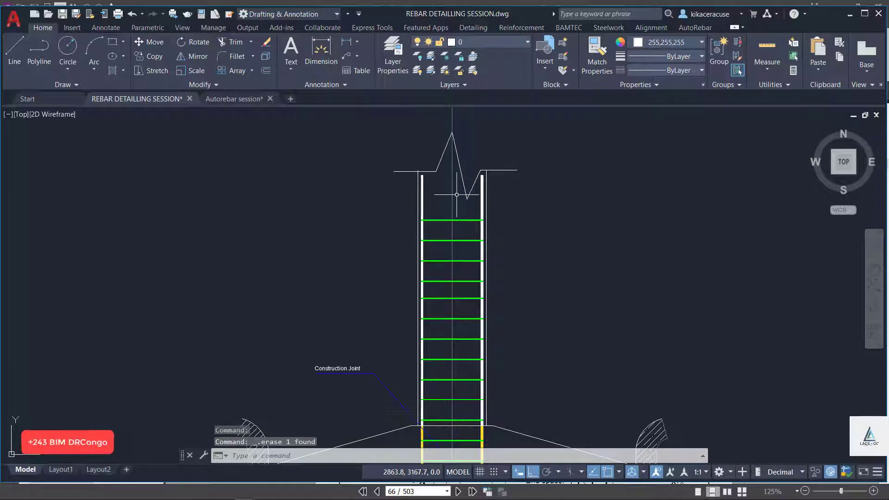
# Examine the circular footing's plan, including the radial bars, ring bars and the column stirrup at its center
pyautogui.scroll(-8, 457, 193)
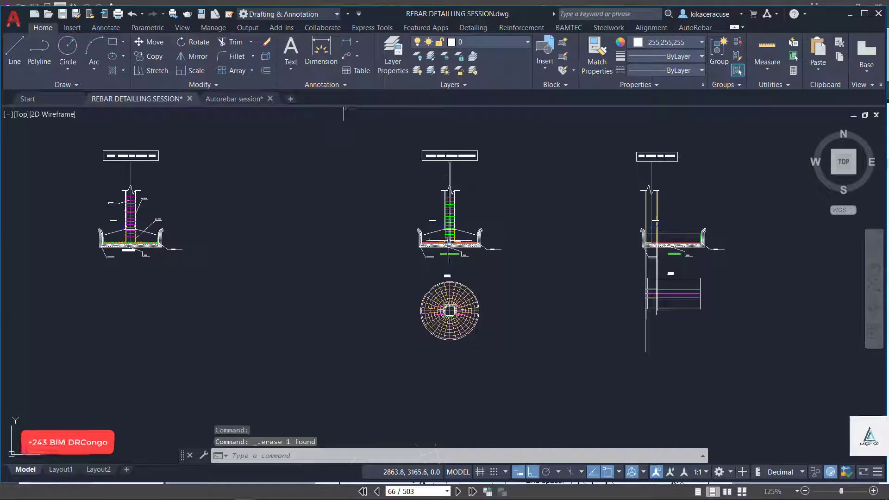
pyautogui.scroll(7, 449, 241)
pyautogui.scroll(-4, 411, 211)
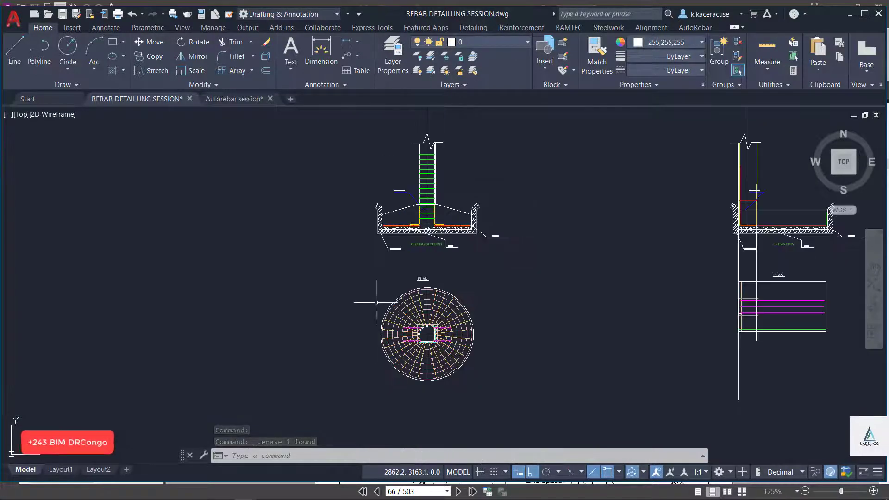
pyautogui.scroll(2, 369, 313)
pyautogui.scroll(4, 448, 320)
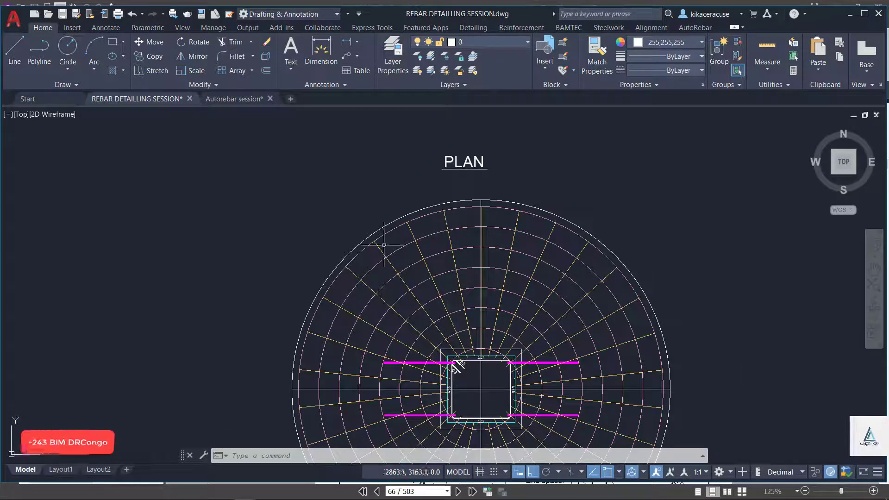
pyautogui.scroll(-2, 372, 236)
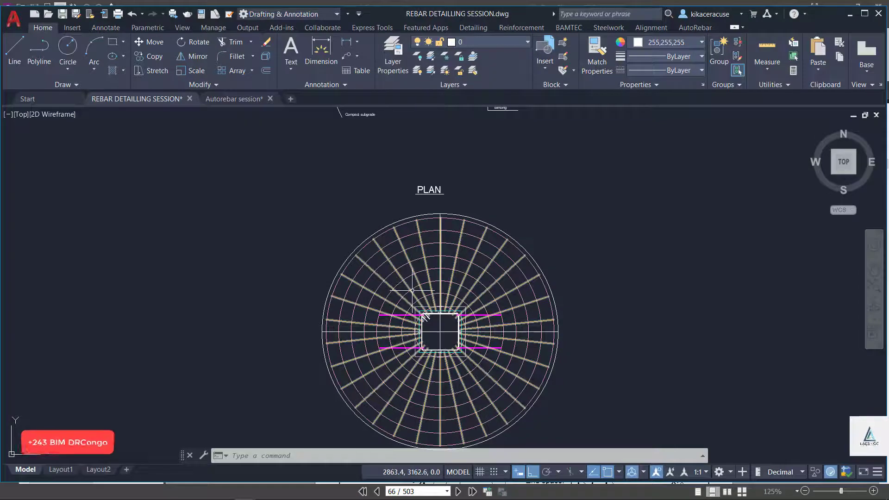
pyautogui.scroll(3, 383, 266)
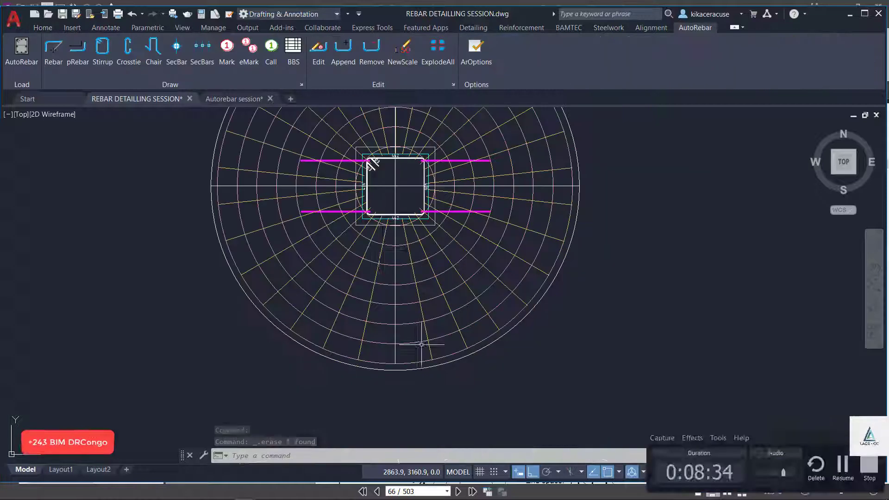
pyautogui.scroll(5, 380, 246)
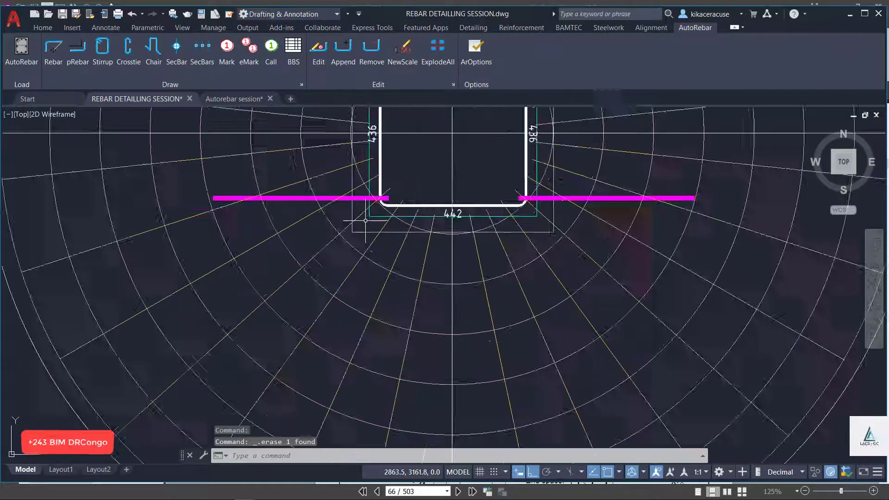
pyautogui.scroll(-2, 353, 251)
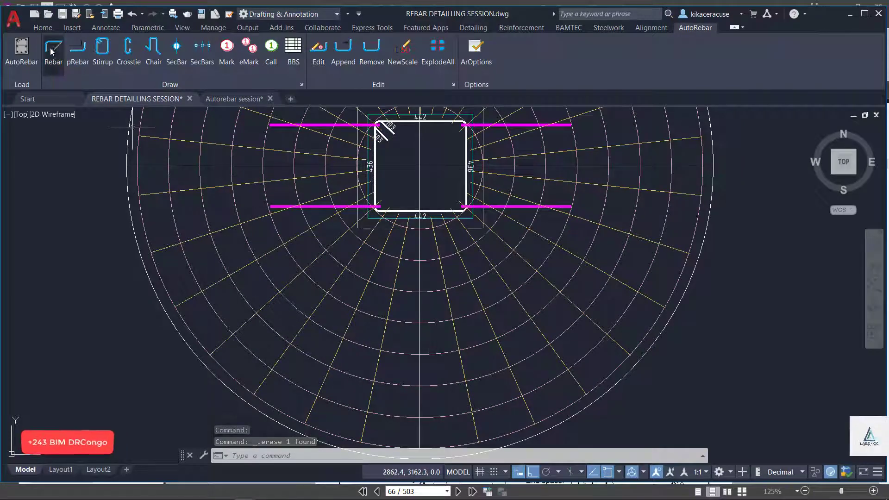
# Draw a straight 6 mm rebar along the plan's lower vertical centre line, from the outer ring bar to the column stirrup
pyautogui.click(52, 51)
pyautogui.scroll(6, 418, 223)
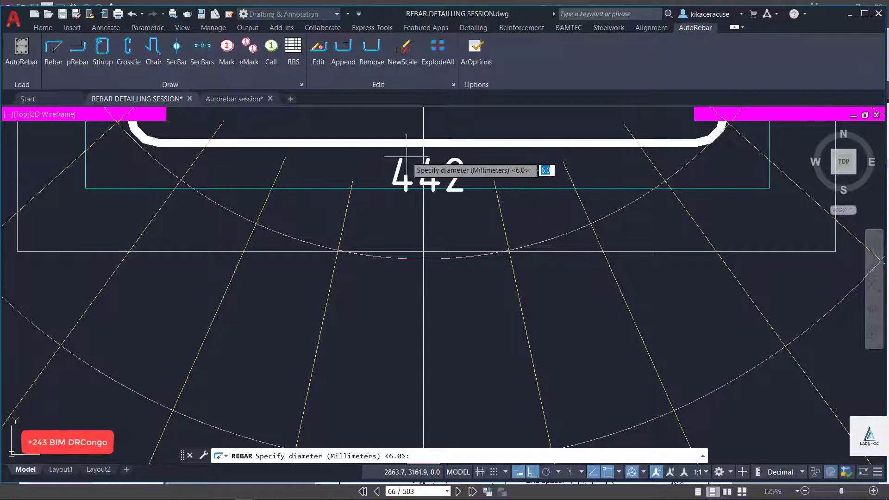
pyautogui.scroll(-4, 413, 152)
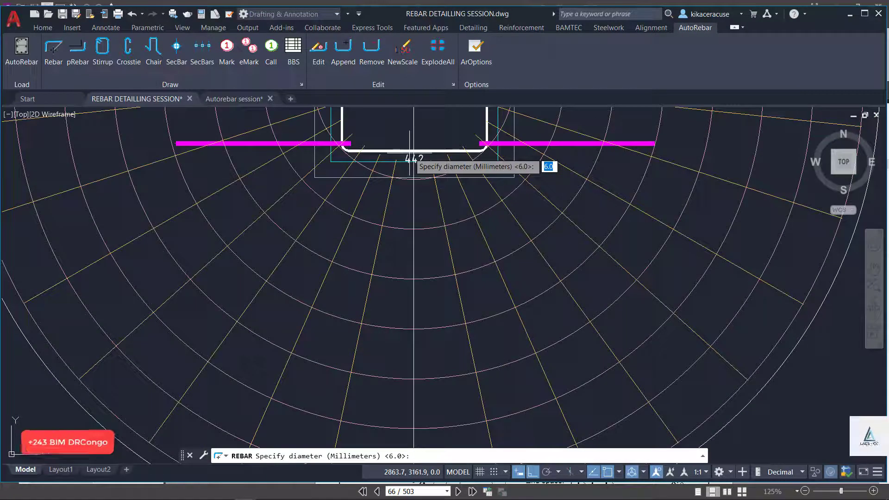
pyautogui.scroll(4, 414, 153)
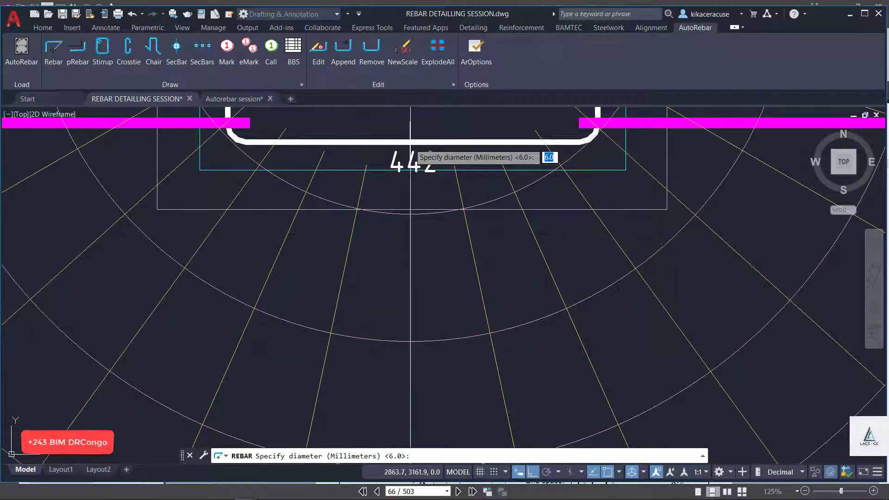
pyautogui.scroll(-4, 411, 153)
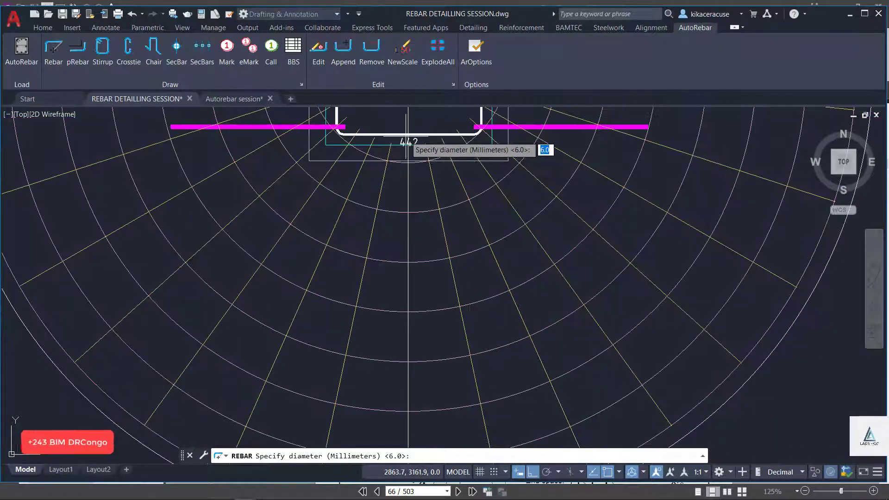
pyautogui.press('Return')
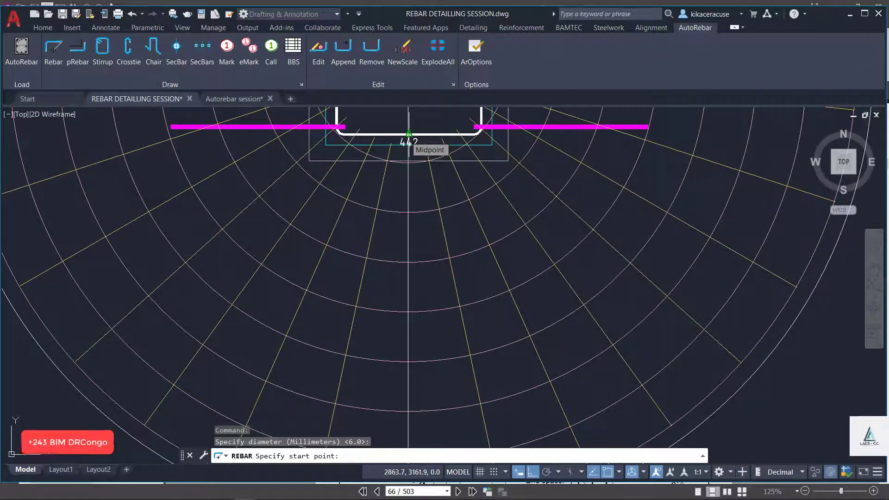
pyautogui.scroll(4, 409, 138)
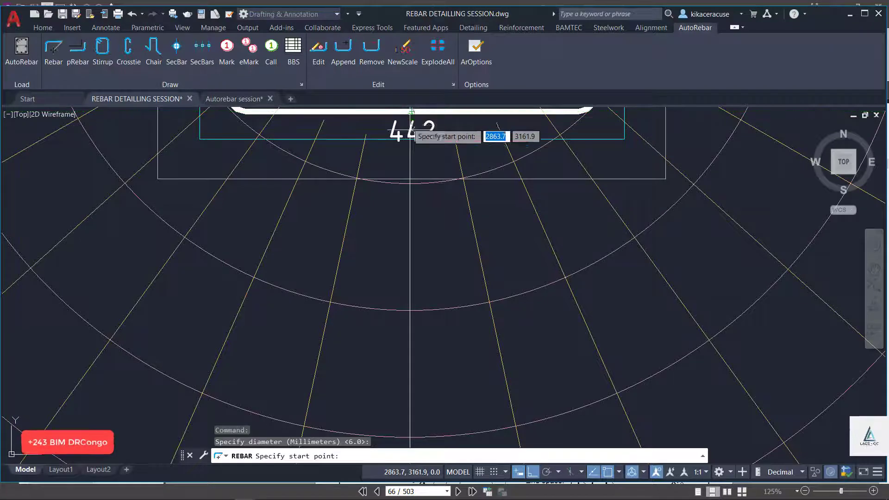
pyautogui.scroll(-5, 410, 124)
pyautogui.scroll(5, 381, 324)
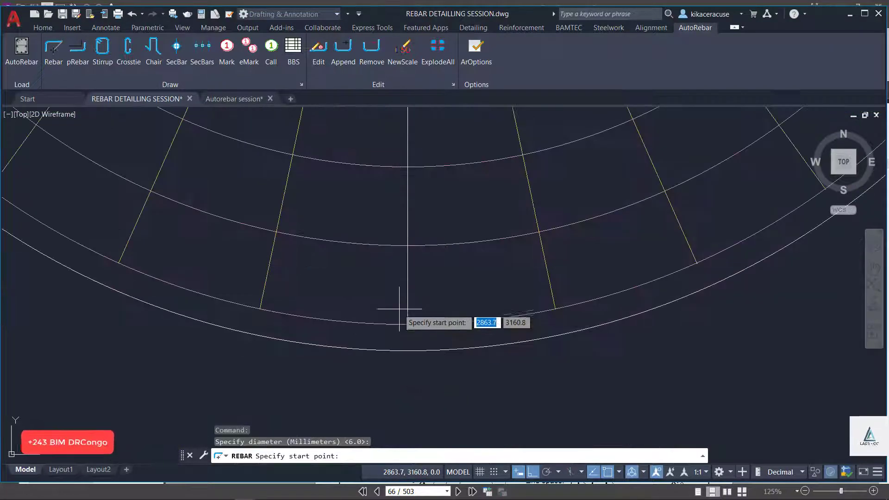
pyautogui.click(407, 324)
pyautogui.scroll(-4, 403, 333)
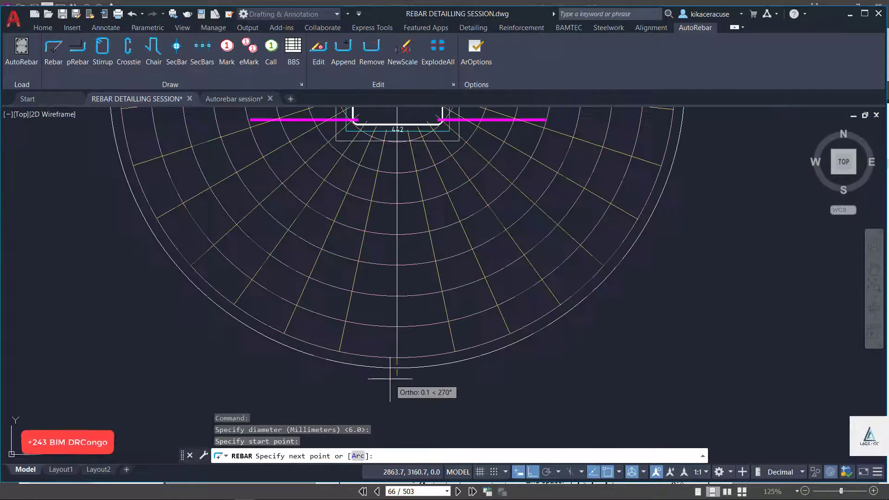
pyautogui.scroll(-3, 392, 362)
pyautogui.scroll(6, 399, 287)
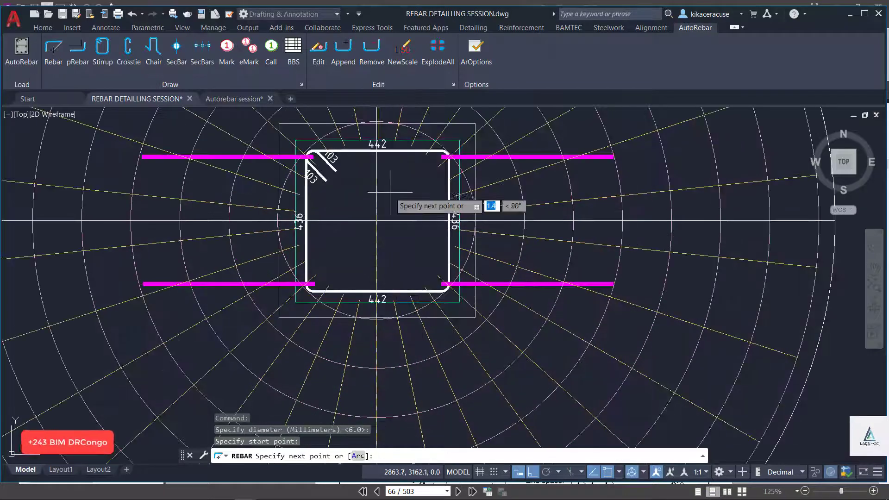
pyautogui.scroll(6, 380, 327)
pyautogui.scroll(3, 369, 194)
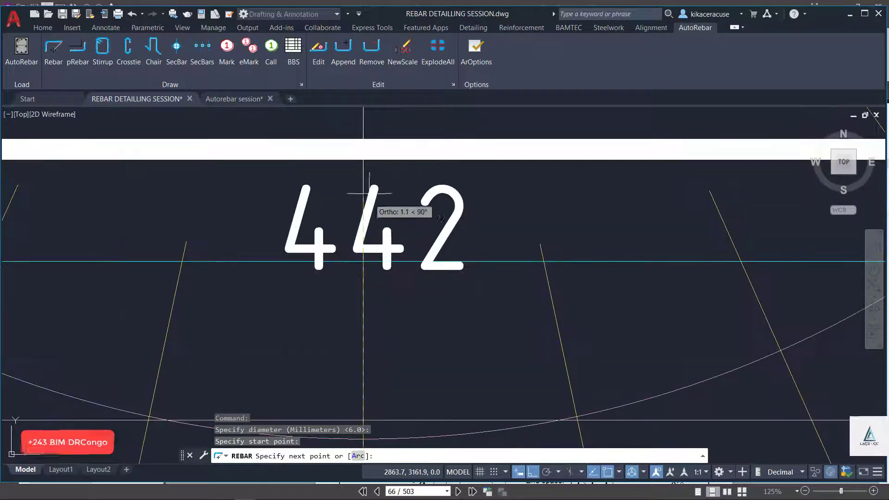
pyautogui.click(363, 150)
pyautogui.press('Escape')
pyautogui.scroll(-6, 365, 244)
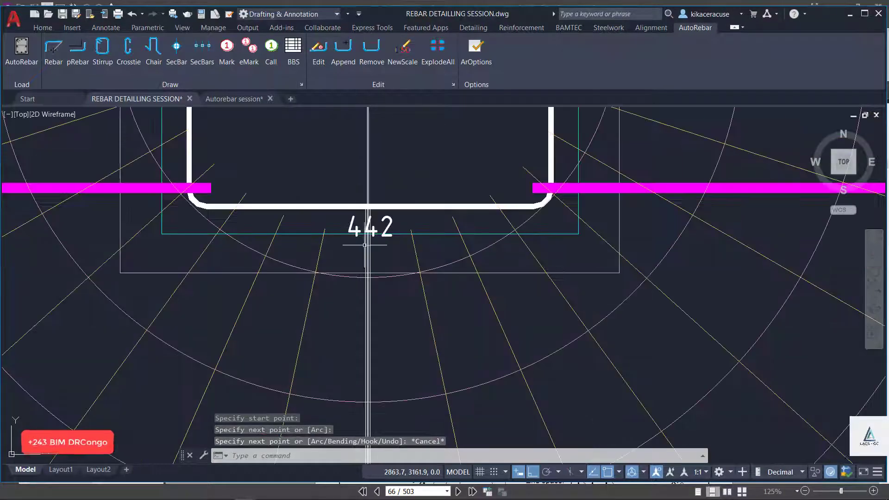
# Edit the new radial bar so its modality is Thick
pyautogui.click(370, 329)
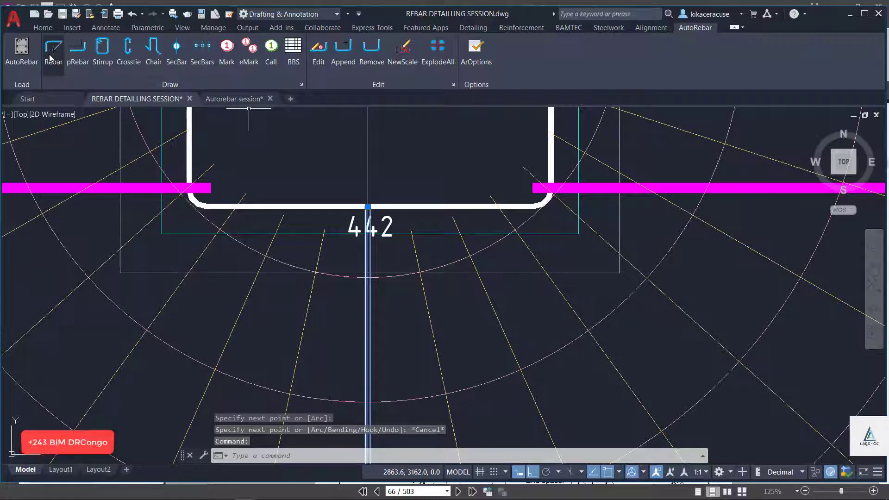
pyautogui.click(319, 51)
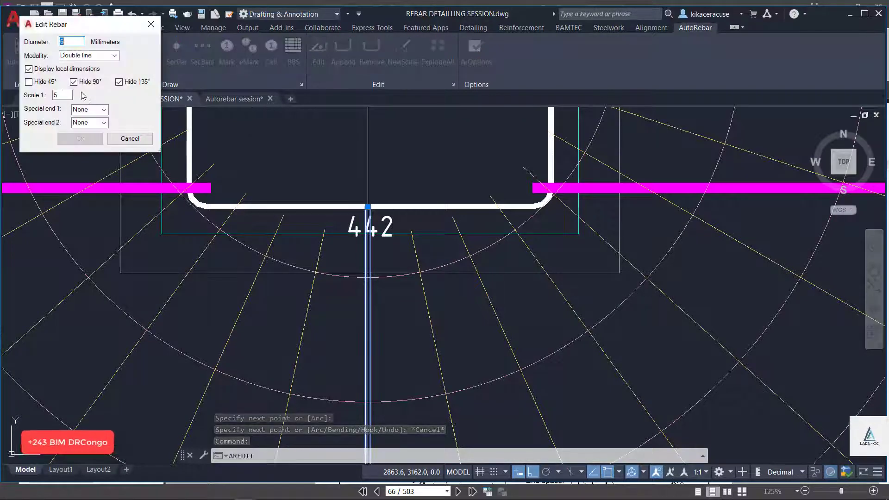
pyautogui.click(115, 56)
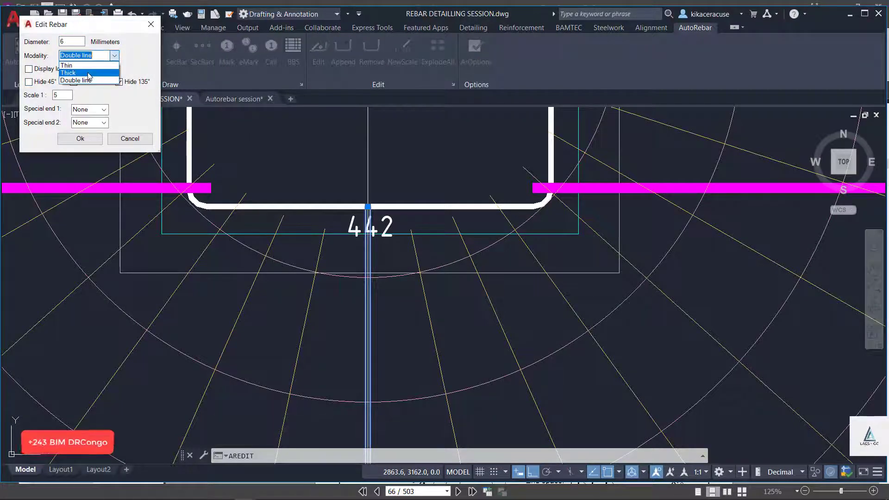
pyautogui.click(86, 77)
pyautogui.click(79, 139)
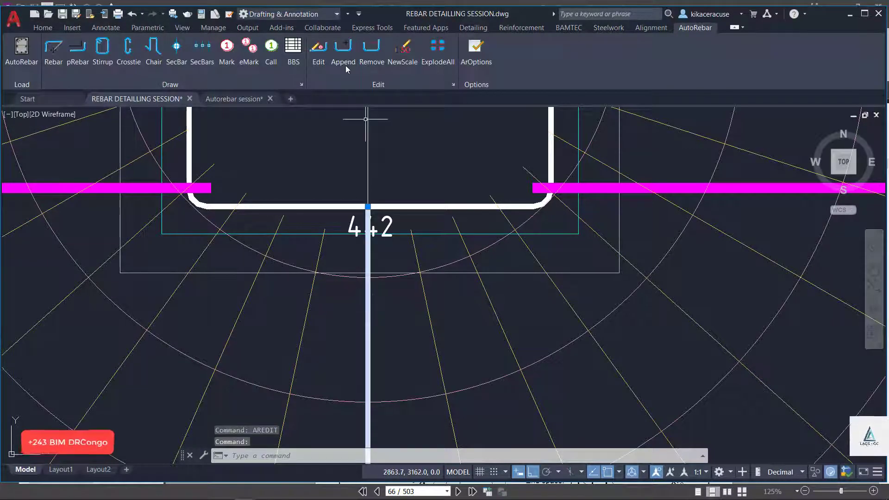
# Change the radial bar's colour to orange 248,153,30
pyautogui.click(45, 28)
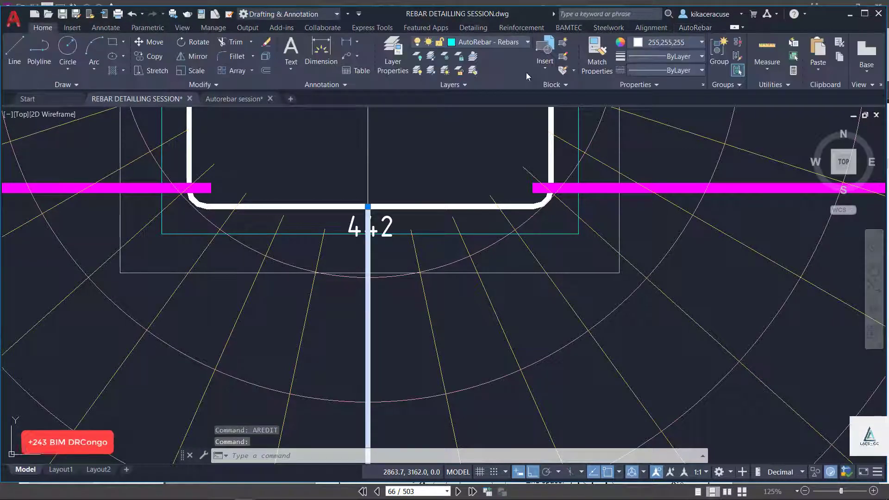
pyautogui.click(656, 45)
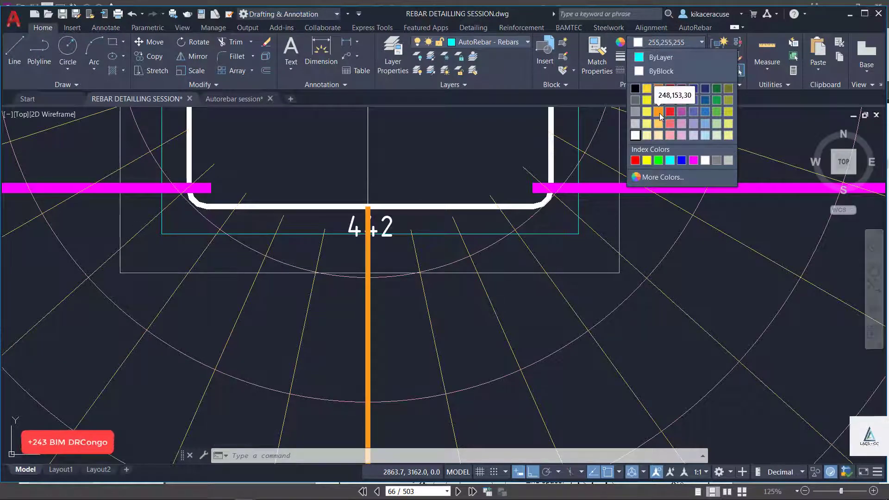
pyautogui.click(660, 112)
pyautogui.scroll(-6, 371, 271)
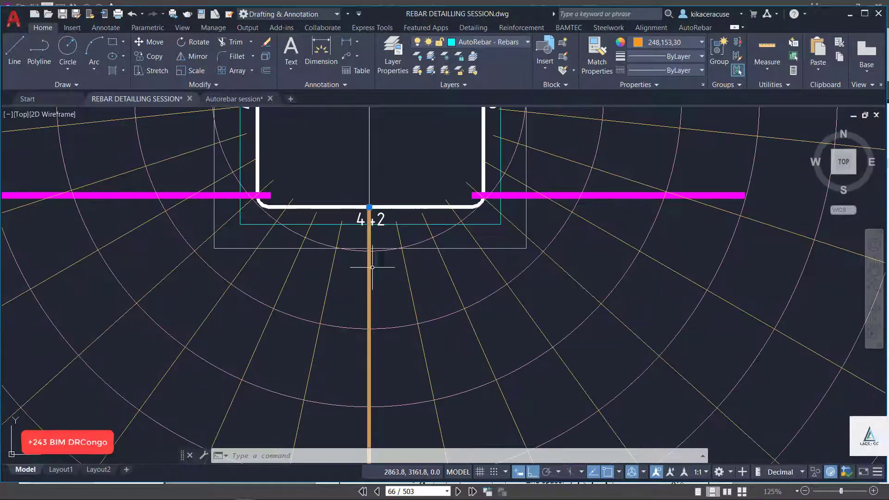
# Create an associative polar array of the orange radial bar around the column's centre point
pyautogui.scroll(5, 371, 294)
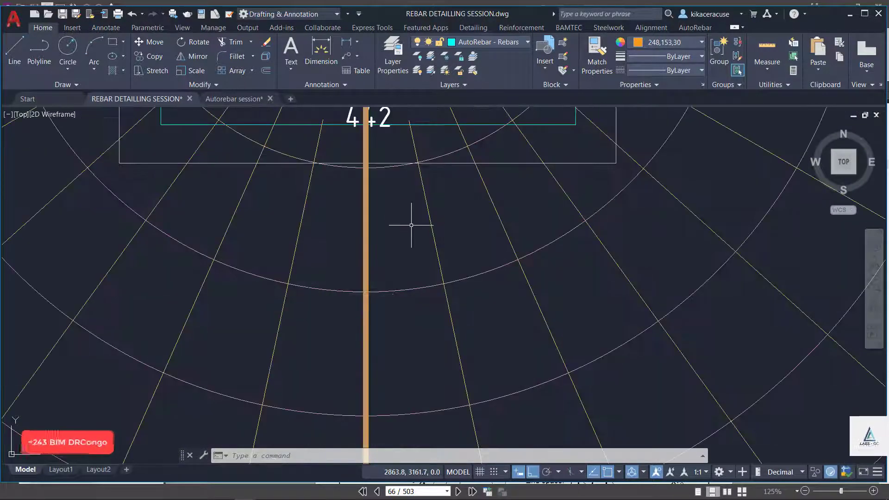
pyautogui.scroll(-2, 387, 200)
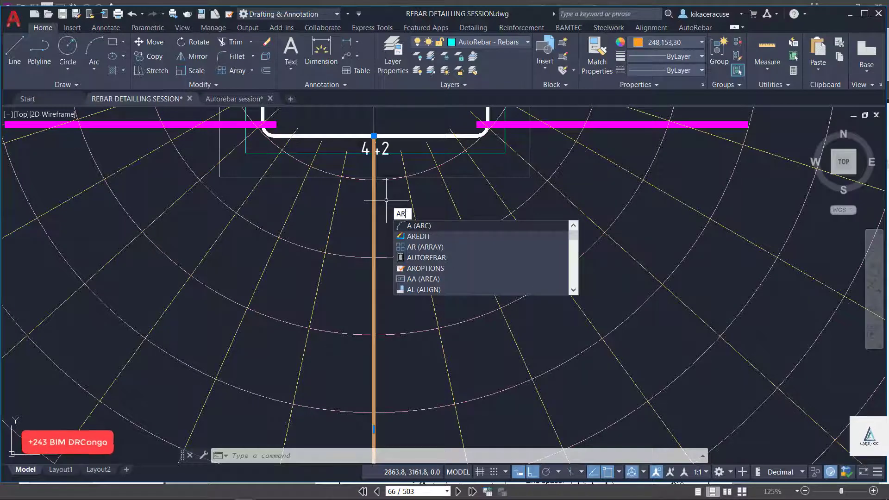
pyautogui.press('Return')
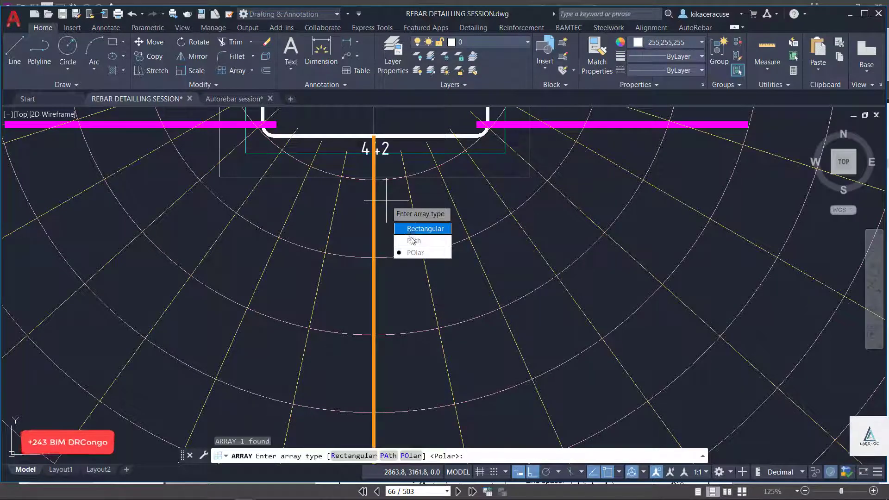
pyautogui.click(415, 253)
pyautogui.scroll(-5, 374, 208)
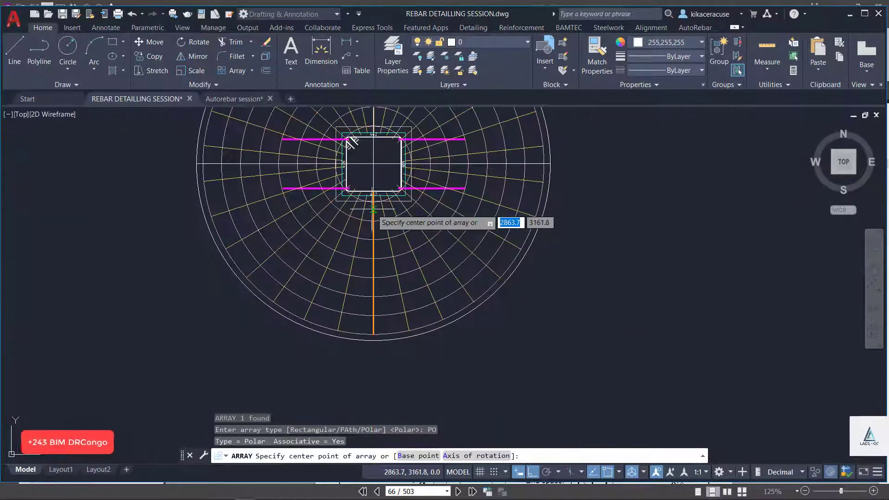
pyautogui.scroll(5, 384, 213)
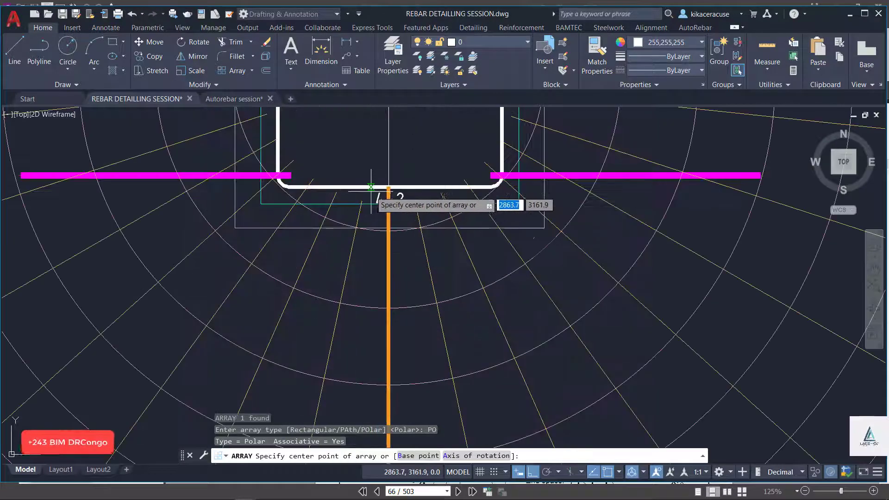
pyautogui.click(390, 132)
pyautogui.scroll(-2, 390, 132)
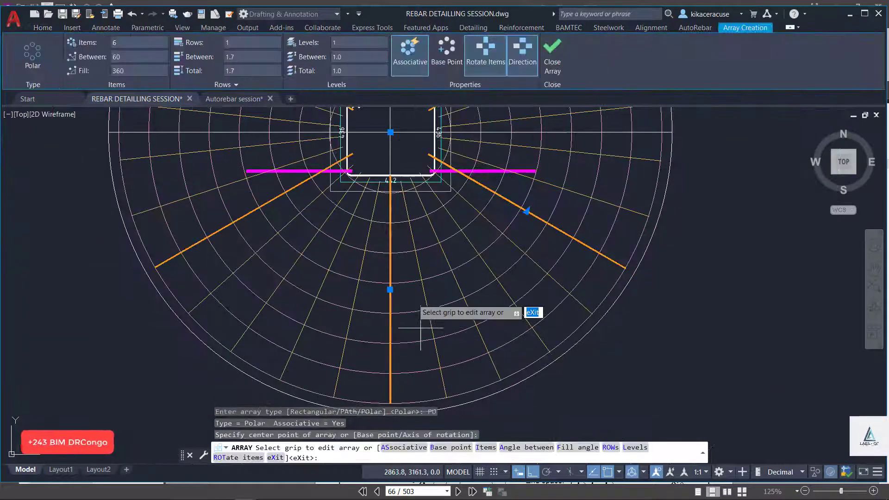
pyautogui.scroll(-2, 410, 331)
pyautogui.scroll(3, 408, 315)
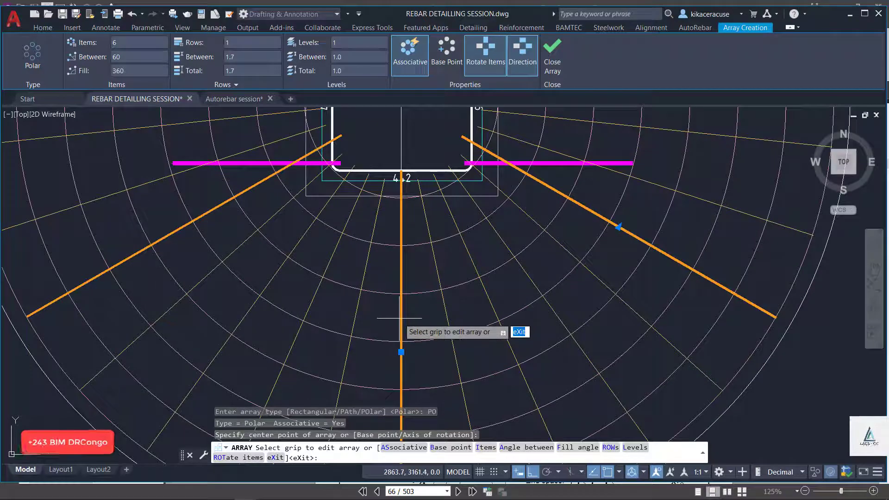
pyautogui.press('Escape')
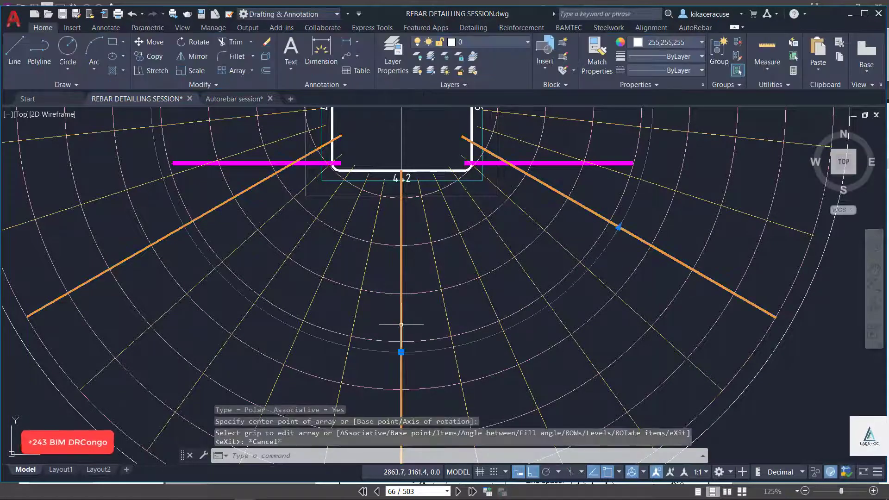
# Set the polar array of radial bars to 30 items around the footing
pyautogui.click(401, 353)
pyautogui.scroll(-2, 360, 328)
pyautogui.scroll(-2, 360, 327)
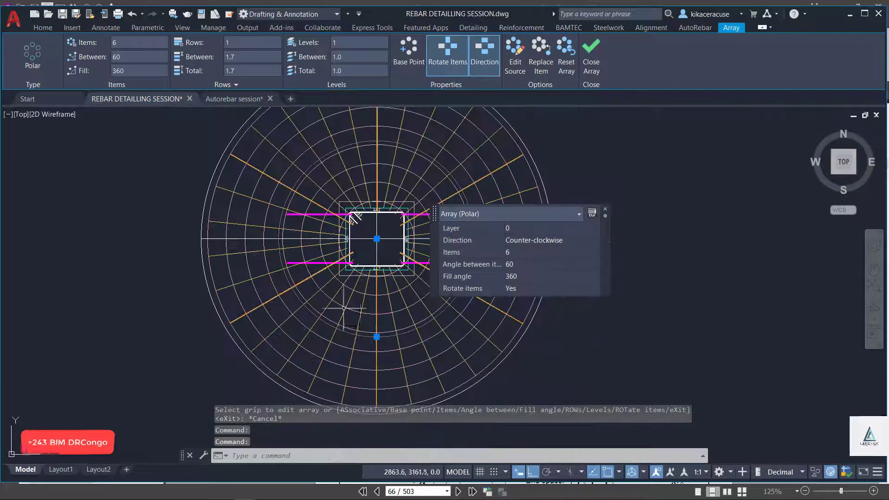
pyautogui.scroll(2, 239, 148)
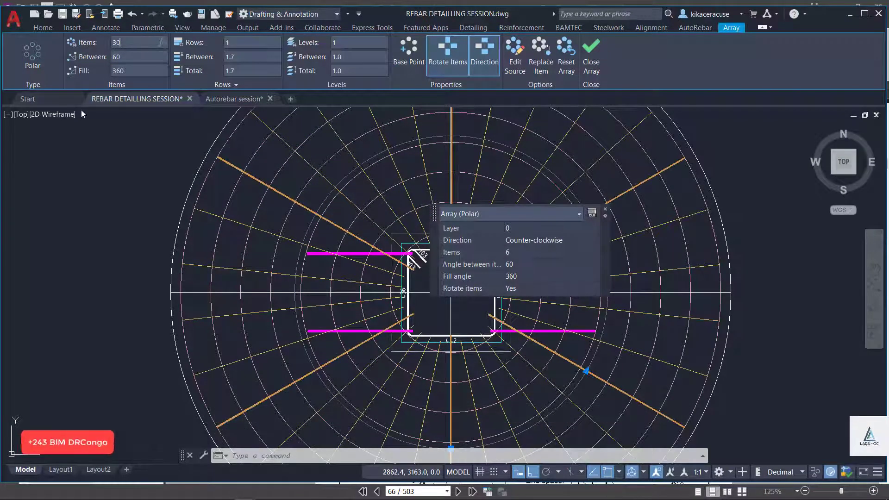
pyautogui.click(98, 157)
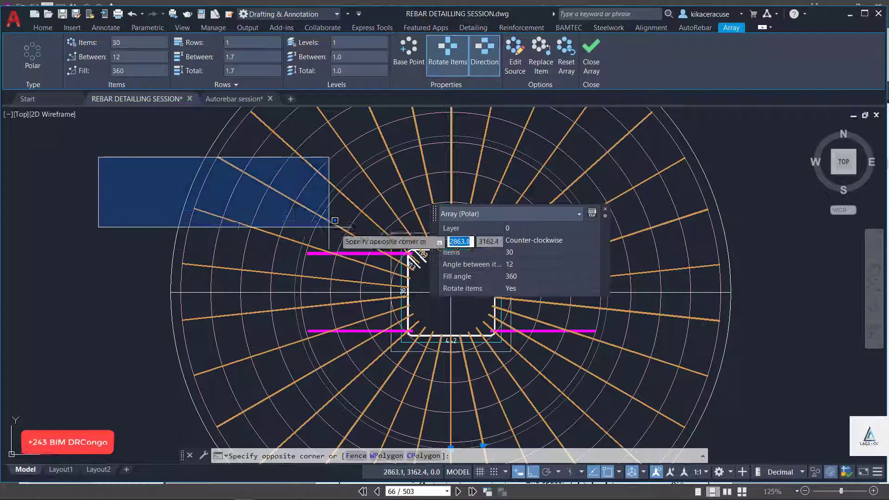
pyautogui.click(124, 185)
pyautogui.press('Escape')
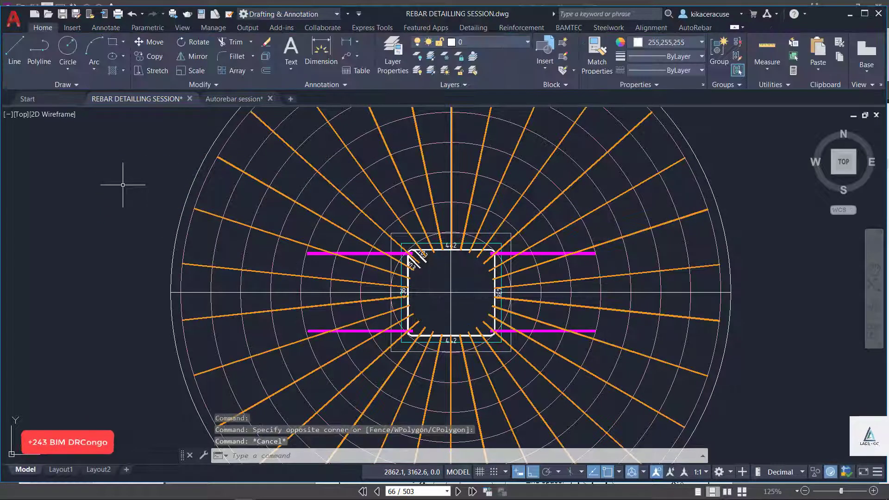
pyautogui.scroll(-2, 204, 210)
pyautogui.scroll(4, 278, 241)
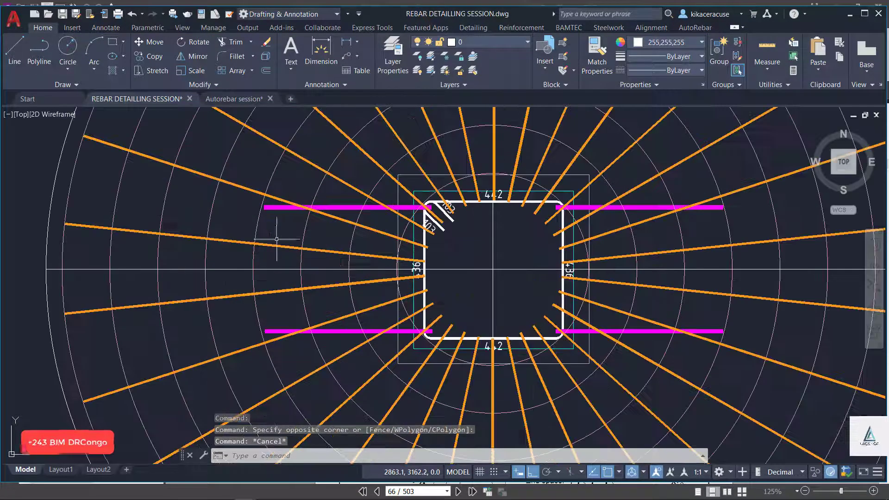
pyautogui.scroll(-4, 277, 211)
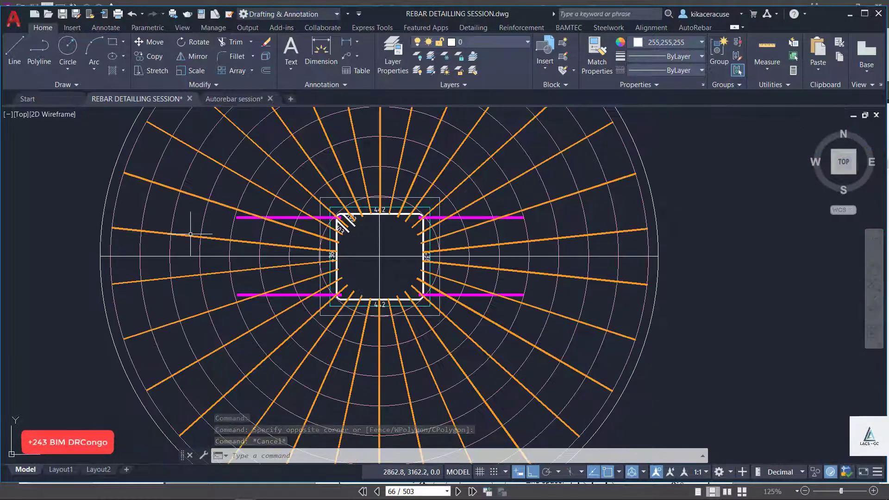
pyautogui.scroll(1, 291, 208)
pyautogui.scroll(2, 174, 237)
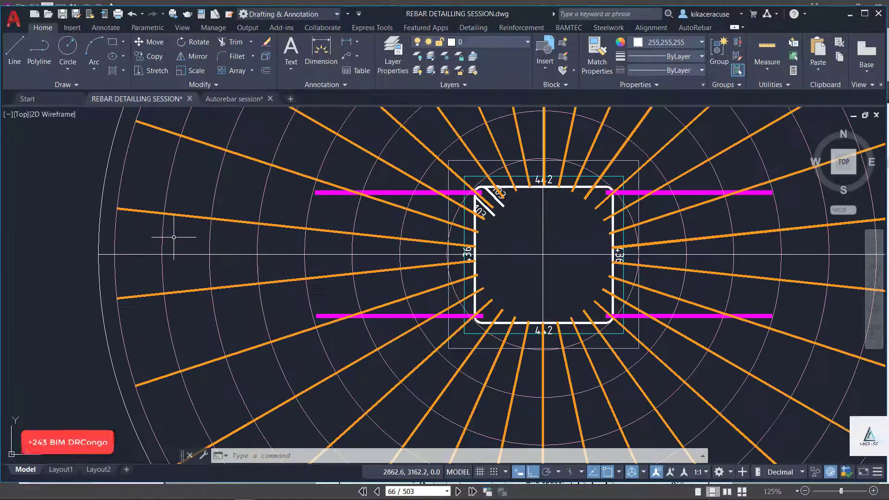
pyautogui.scroll(-2, 213, 199)
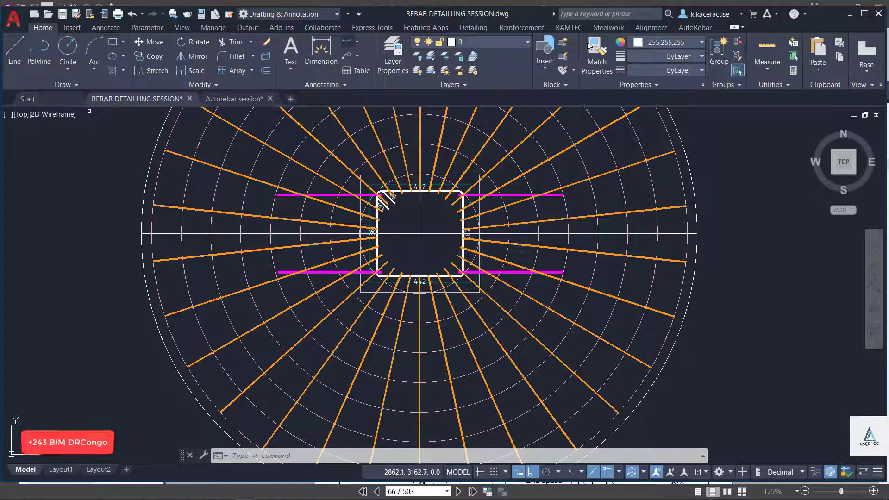
pyautogui.click(696, 27)
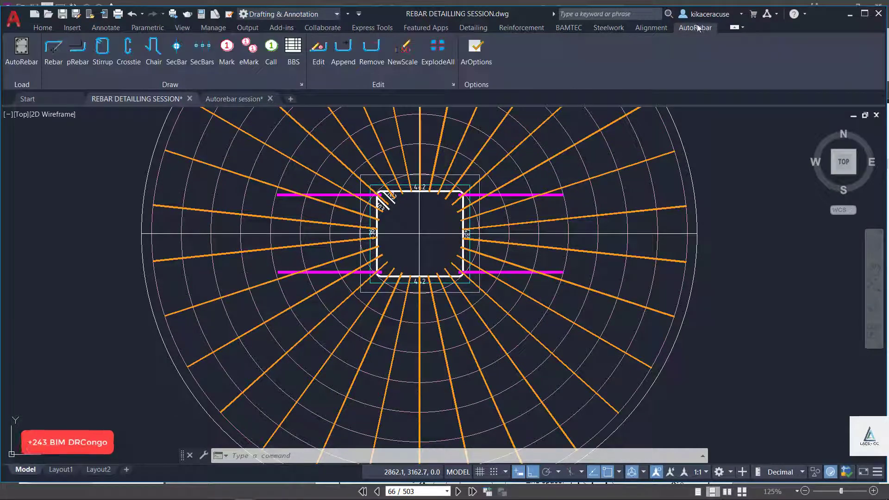
pyautogui.click(57, 52)
pyautogui.scroll(2, 152, 241)
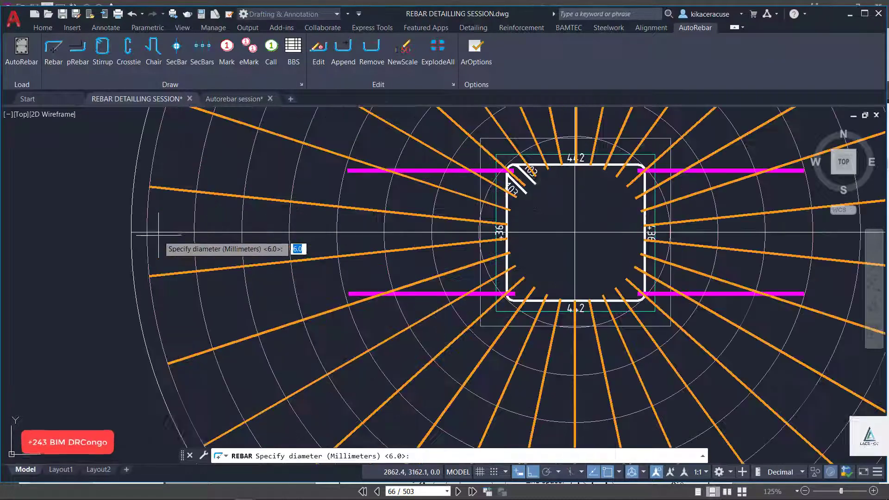
pyautogui.scroll(-2, 269, 245)
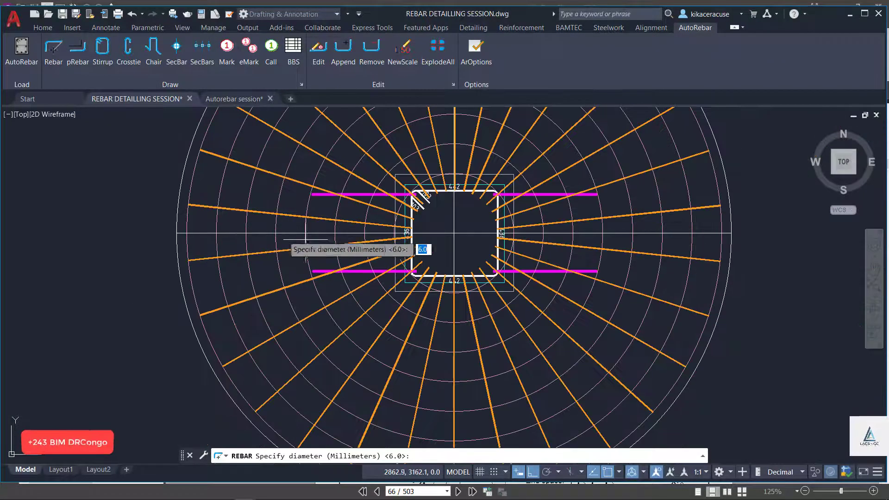
pyautogui.press('Escape')
pyautogui.scroll(-4, 417, 261)
pyautogui.scroll(3, 420, 259)
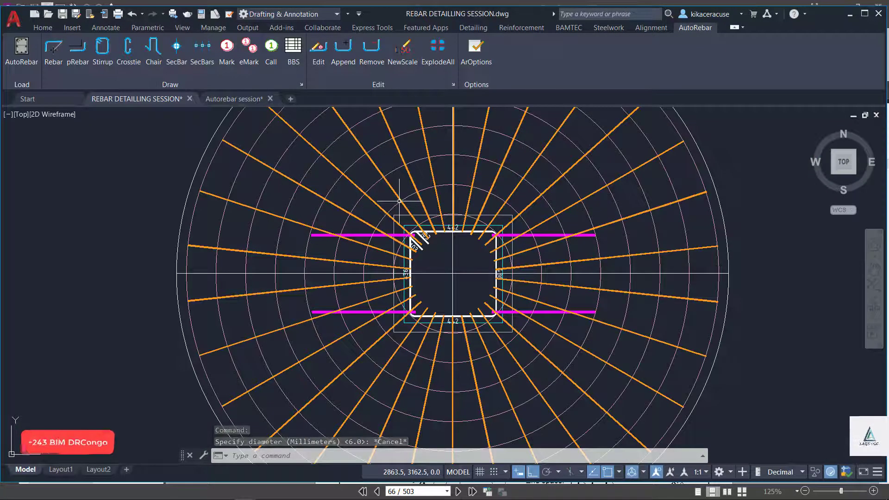
# Switch to the PDF detailing manual, review the CD-01.05 circular footing cross-section, and return to the AutoCAD drawing
pyautogui.hotkey('alt', 'Tab')
pyautogui.hotkey('alt', 'Tab')
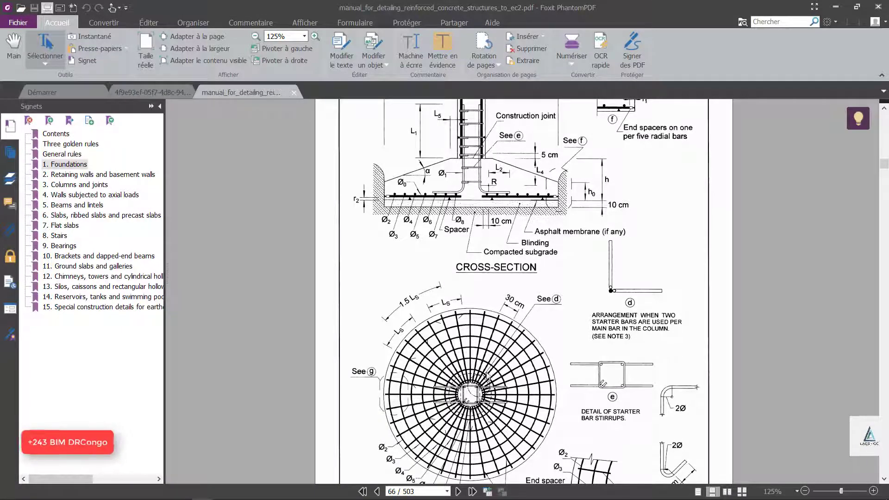
pyautogui.scroll(3, 466, 194)
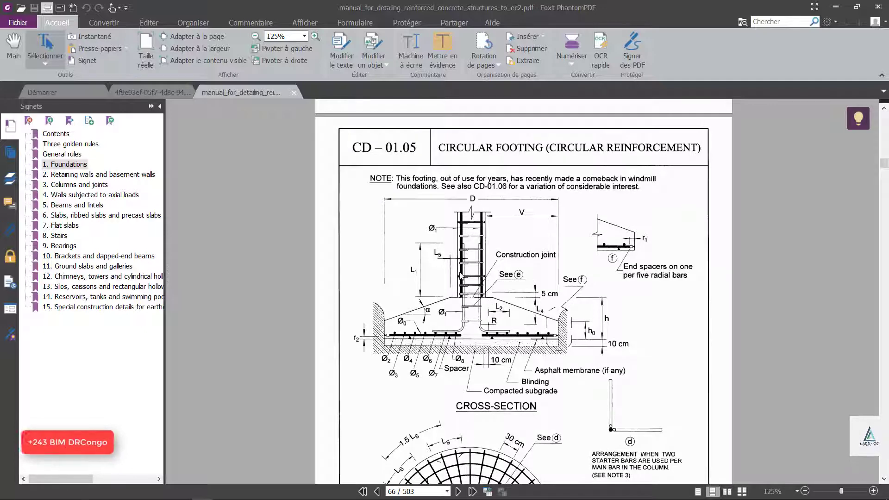
pyautogui.hotkey('alt', 'Tab')
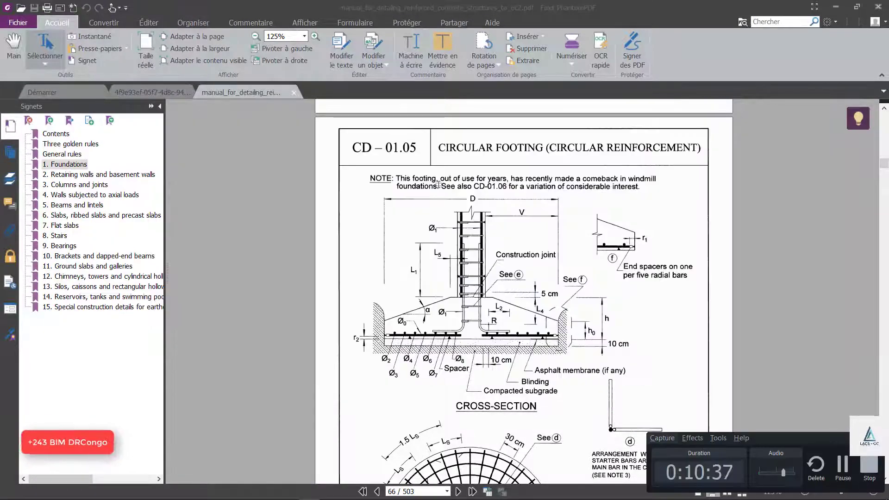
pyautogui.hotkey('alt', 'Tab')
pyautogui.hotkey('alt', 'Tab')
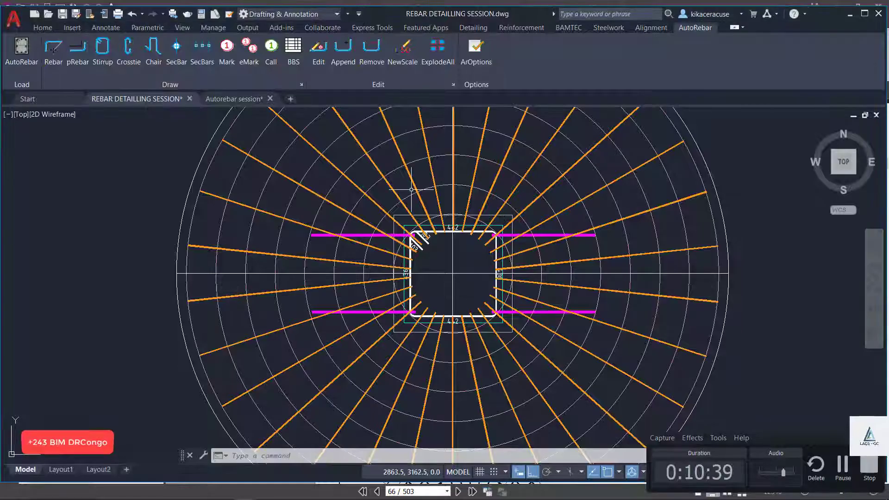
# Examine the column links, vertical bars, starter bars and bottom bars in the footing's cross section
pyautogui.scroll(-4, 413, 204)
pyautogui.scroll(4, 412, 204)
pyautogui.scroll(-6, 407, 207)
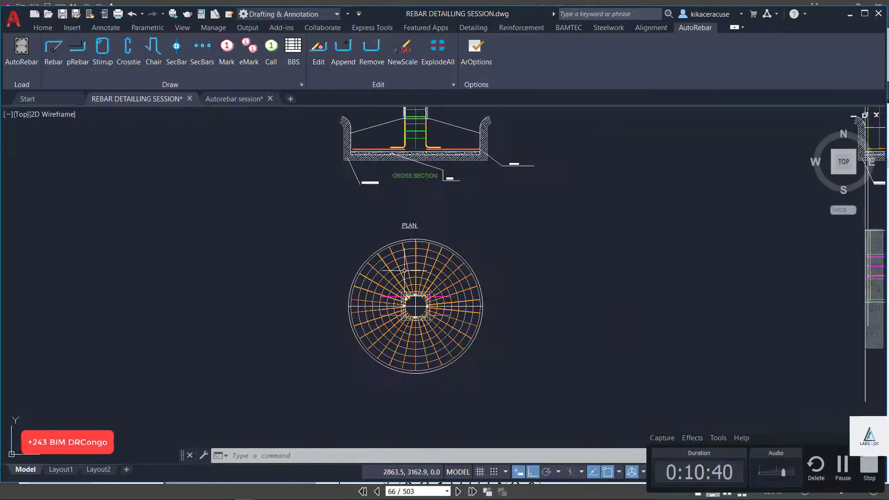
pyautogui.scroll(5, 408, 145)
pyautogui.scroll(-3, 408, 139)
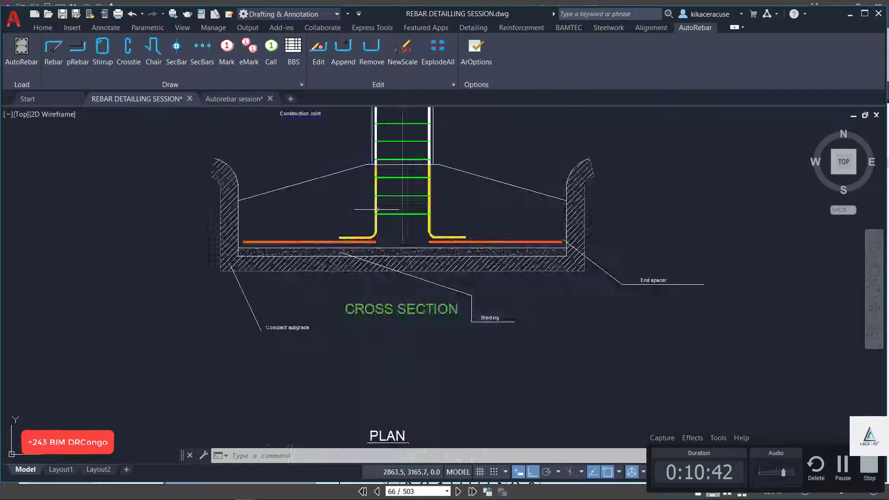
pyautogui.scroll(5, 417, 153)
pyautogui.scroll(-5, 405, 226)
pyautogui.scroll(4, 405, 226)
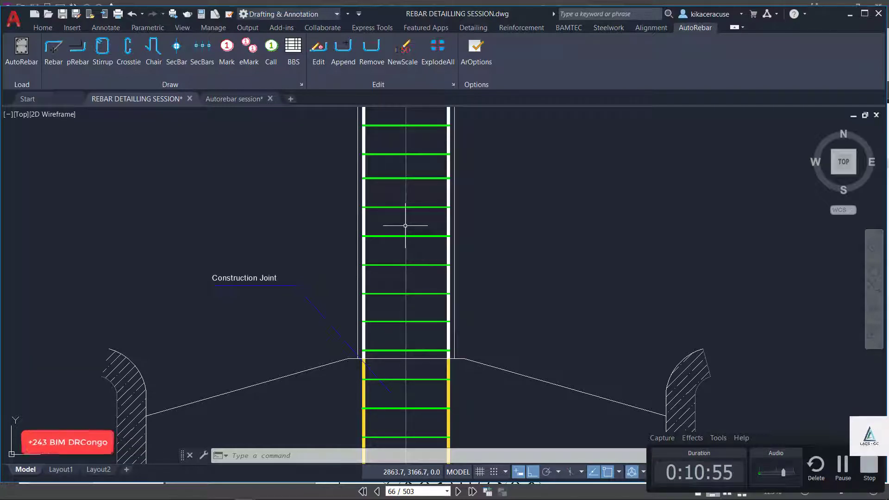
pyautogui.scroll(-4, 480, 222)
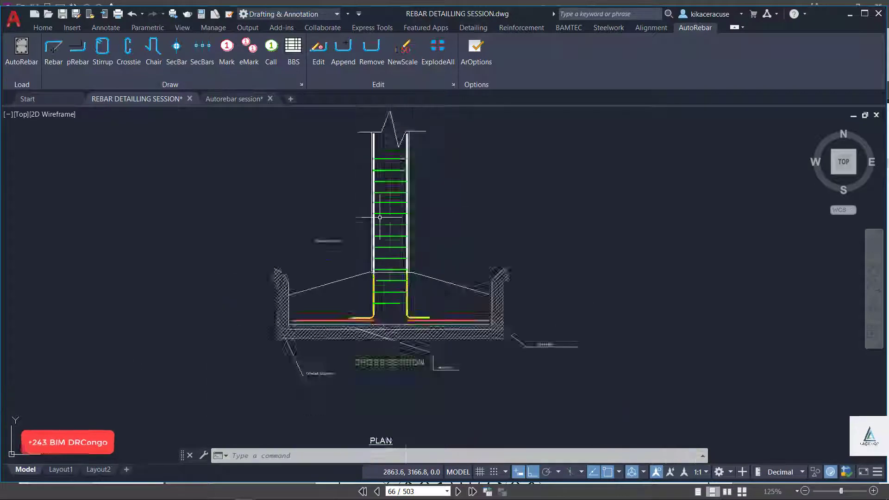
pyautogui.scroll(4, 380, 200)
pyautogui.scroll(-4, 402, 182)
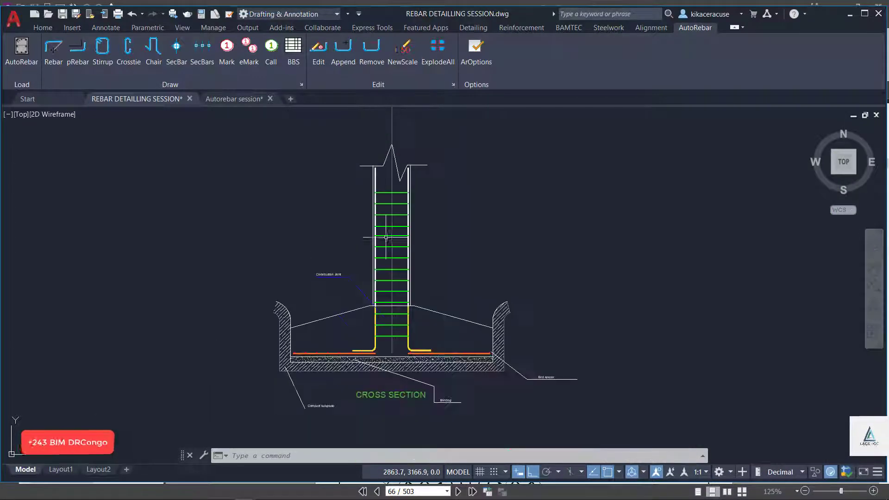
# Mark the column's right-hand vertical bar with a horizontal AutoRebar label to the right of the column
pyautogui.scroll(5, 401, 183)
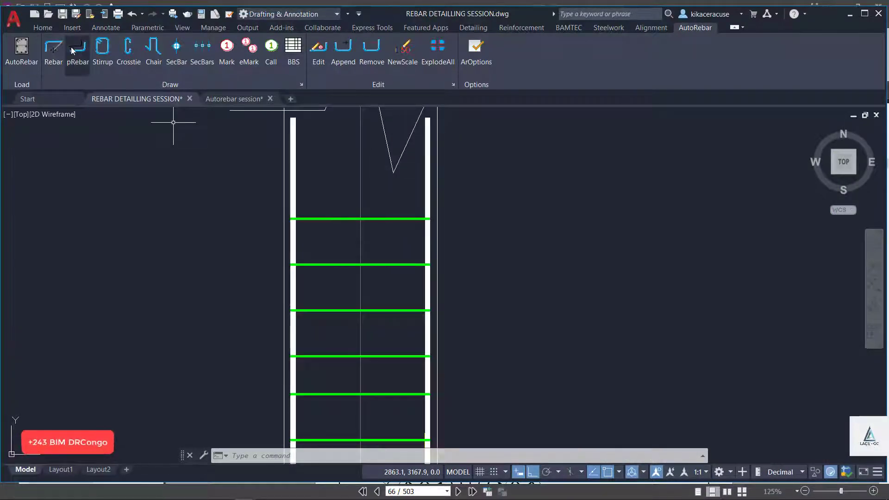
pyautogui.click(226, 50)
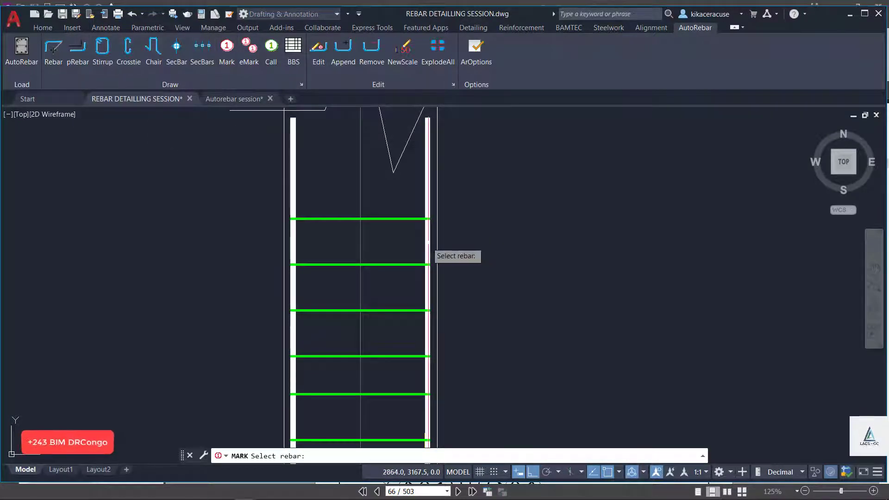
pyautogui.click(428, 248)
pyautogui.click(530, 179)
pyautogui.click(719, 177)
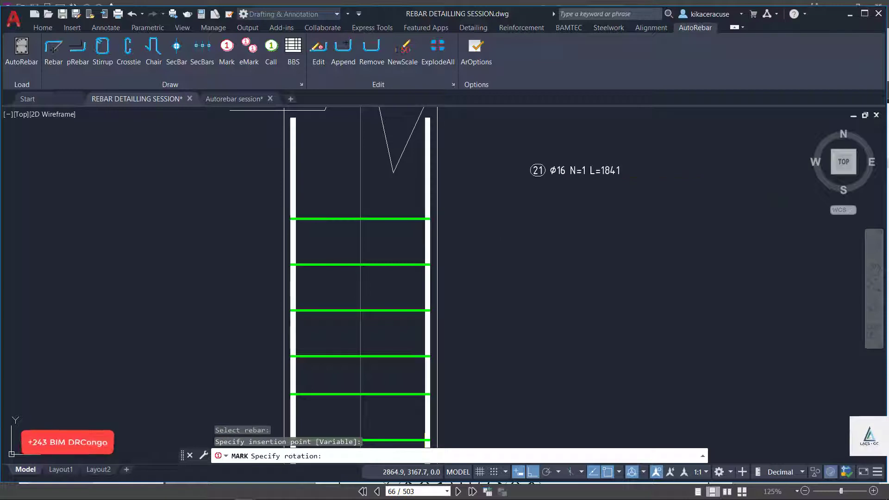
# Mark the topmost green link with a horizontal AutoRebar label to the left of the column
pyautogui.rightClick(573, 227)
pyautogui.click(612, 233)
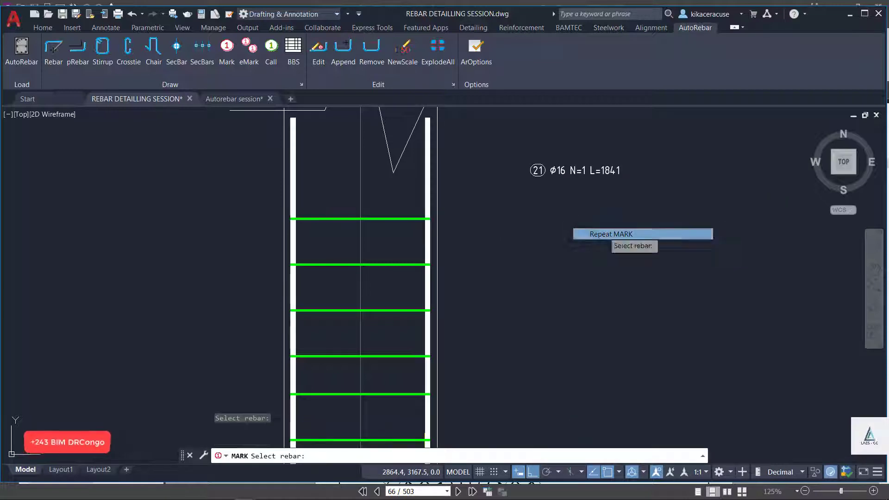
pyautogui.click(345, 218)
pyautogui.click(130, 217)
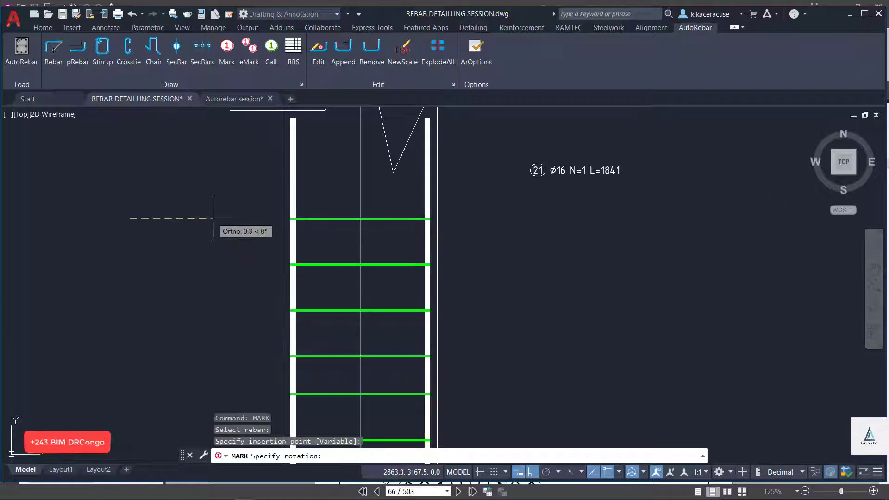
pyautogui.click(234, 199)
# Turn Ortho off and draw a leader line from the topmost link to a horizontal landing beneath its bar mark
pyautogui.click(42, 28)
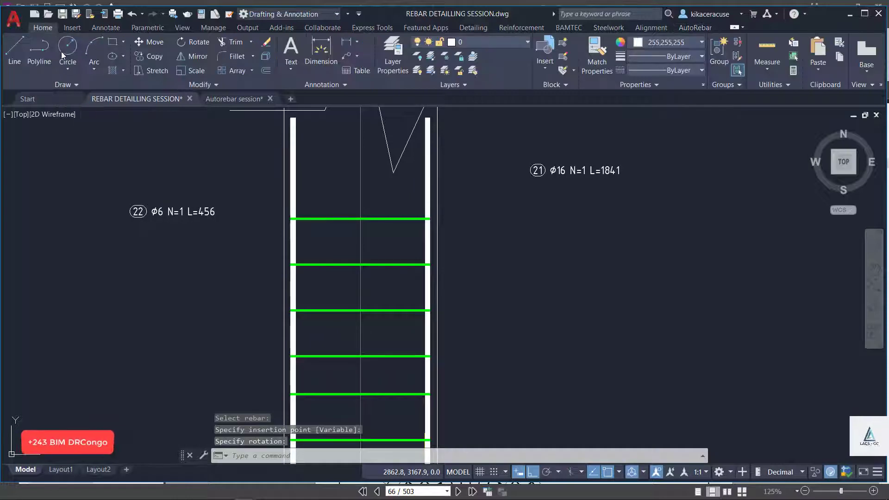
pyautogui.click(14, 48)
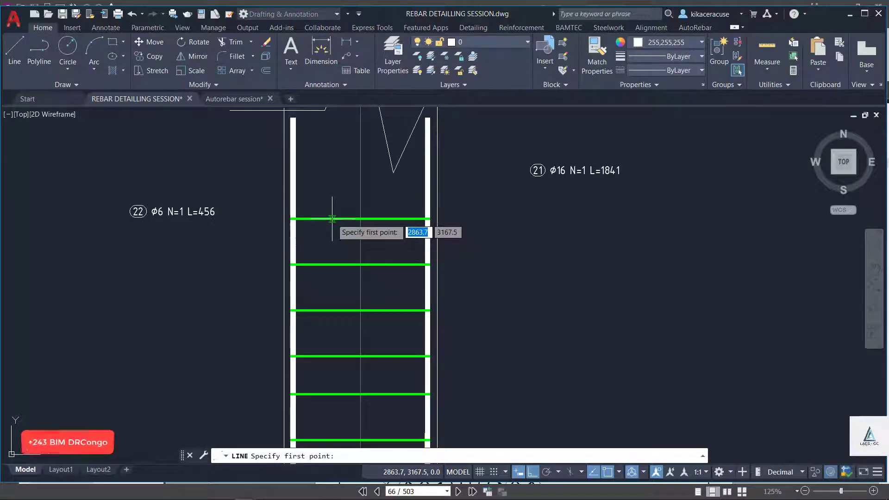
pyautogui.click(291, 219)
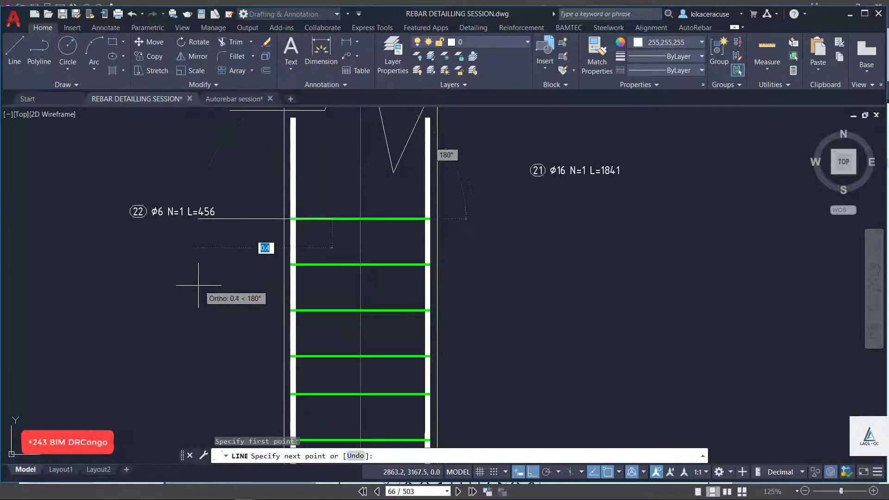
pyautogui.click(534, 472)
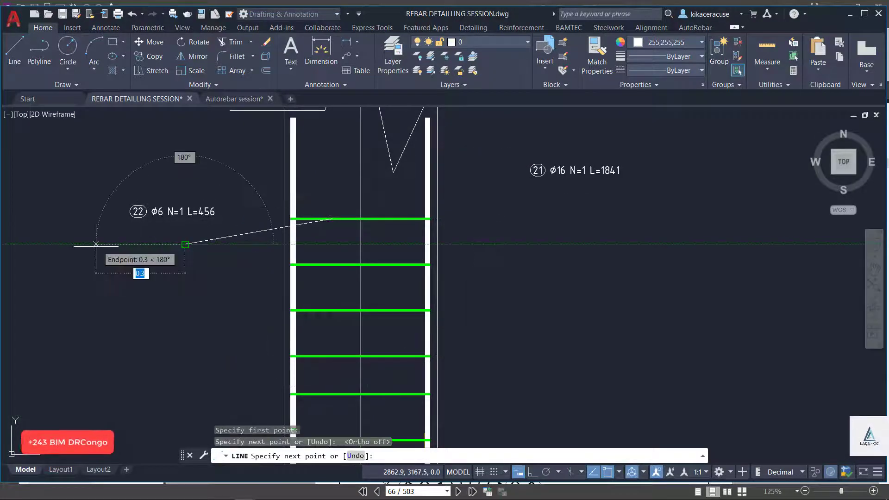
pyautogui.click(93, 244)
pyautogui.press('Escape')
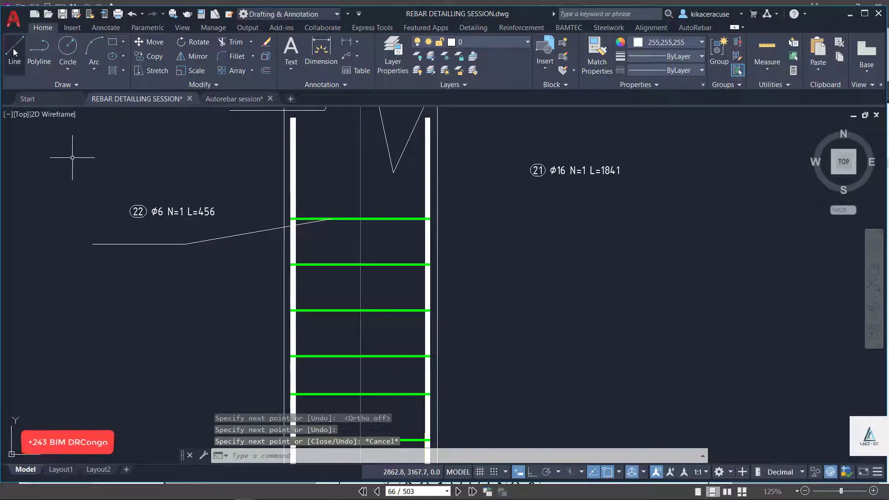
# Draw a leader line from the right-hand vertical bar to a horizontal landing beneath its bar mark
pyautogui.click(15, 52)
pyautogui.click(427, 251)
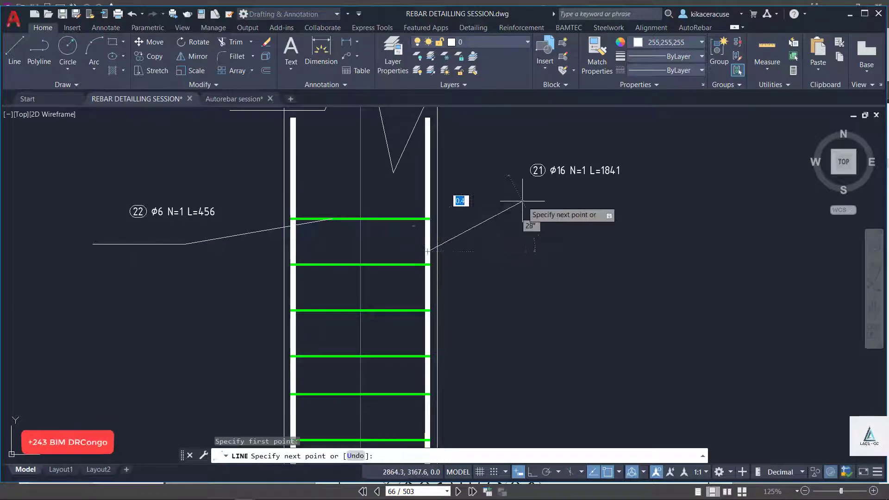
pyautogui.click(533, 189)
pyautogui.click(667, 190)
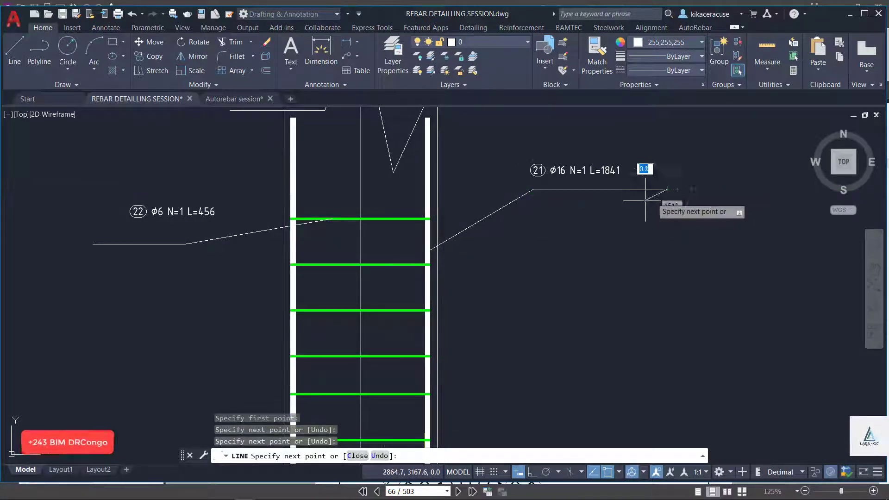
pyautogui.press('Escape')
# Mark the orange bottom bar in the footing's right half with an AutoRebar label above the right slope
pyautogui.scroll(-6, 535, 181)
pyautogui.scroll(4, 533, 349)
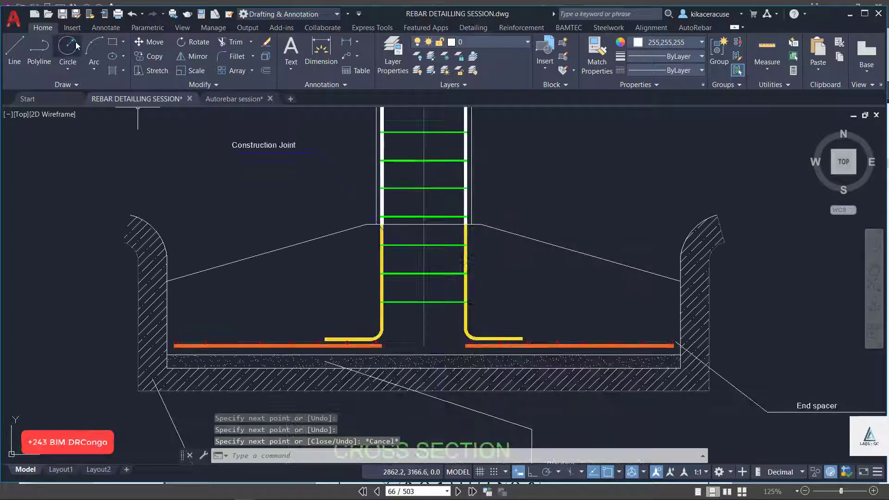
pyautogui.click(14, 52)
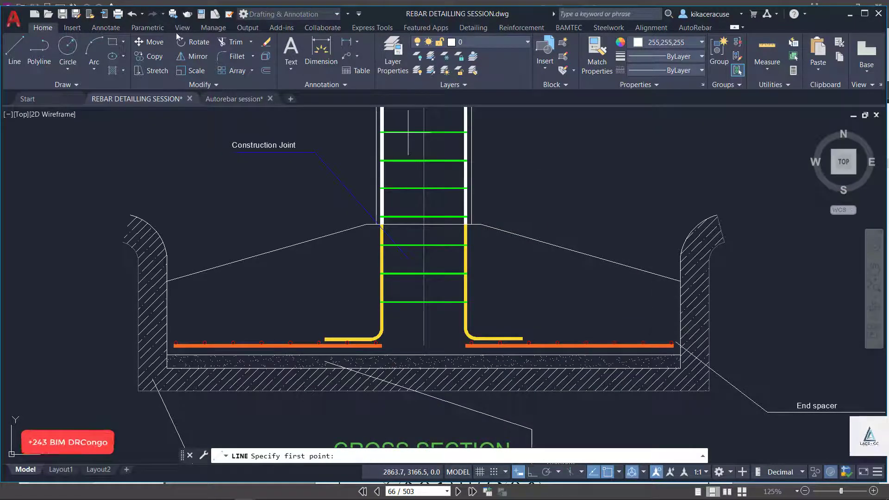
pyautogui.click(698, 29)
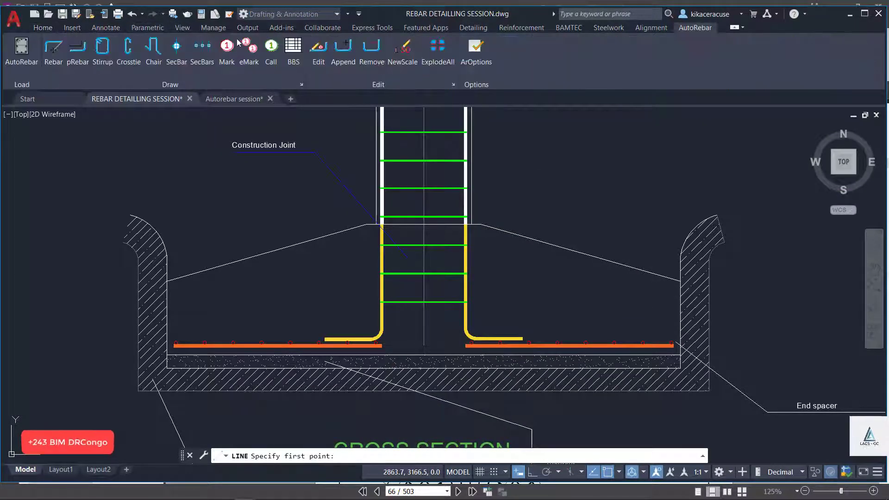
pyautogui.click(227, 53)
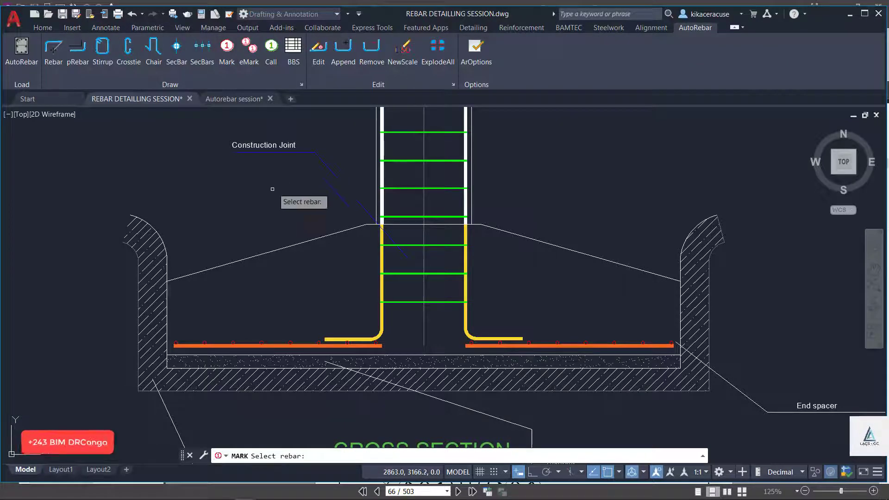
pyautogui.click(602, 345)
pyautogui.click(551, 160)
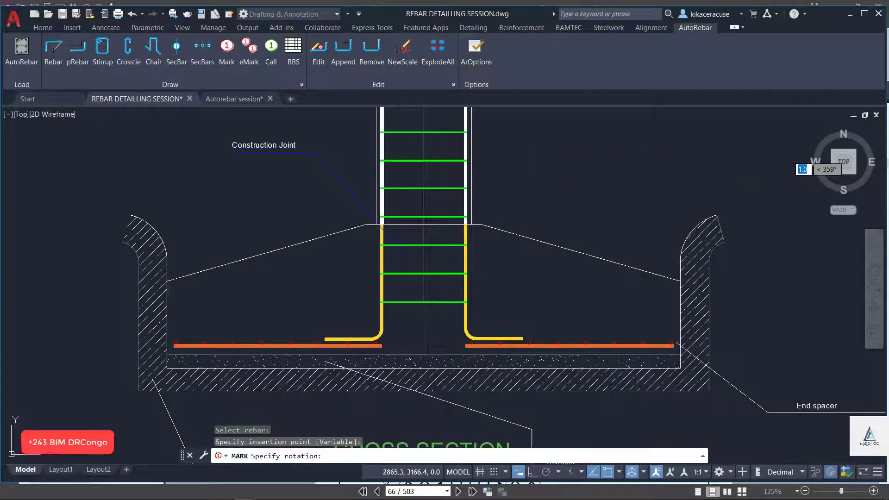
pyautogui.press('Return')
pyautogui.click(42, 28)
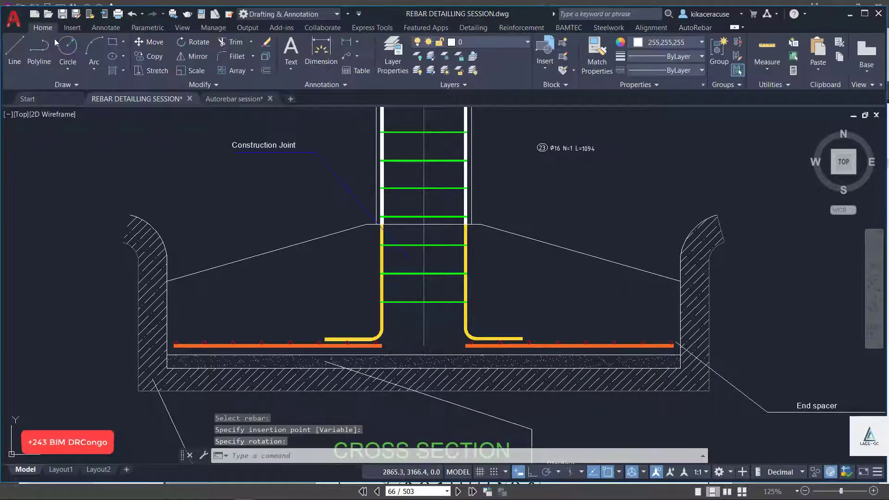
# Draw a leader line from the footing's right-hand orange bottom bar to a horizontal landing beneath its bar mark
pyautogui.write('l')
pyautogui.press('Return')
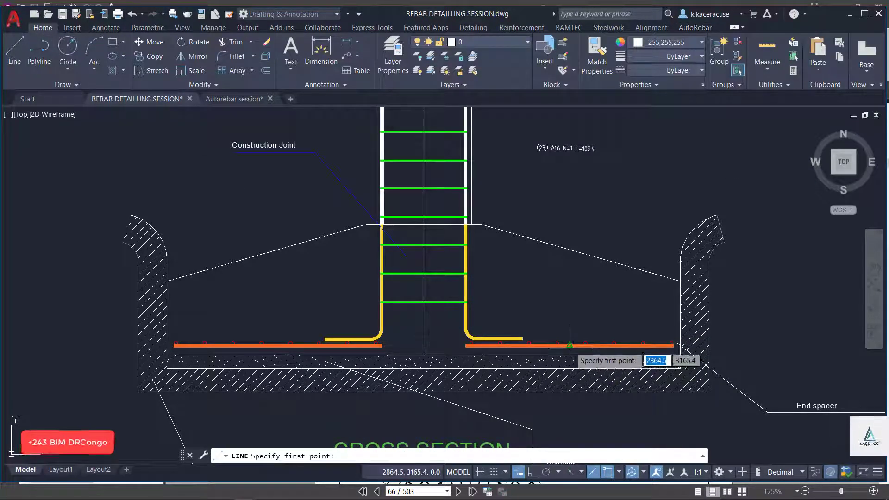
pyautogui.click(570, 345)
pyautogui.click(533, 157)
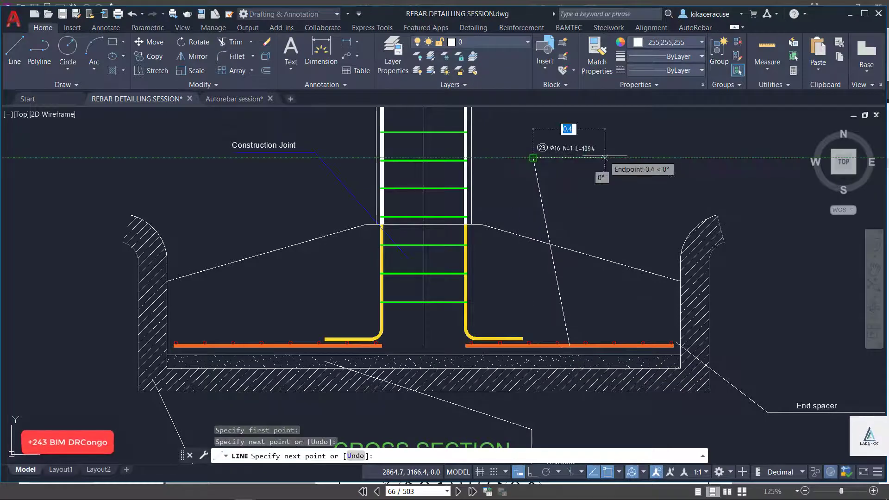
pyautogui.click(605, 157)
pyautogui.press('Escape')
pyautogui.scroll(-2, 482, 202)
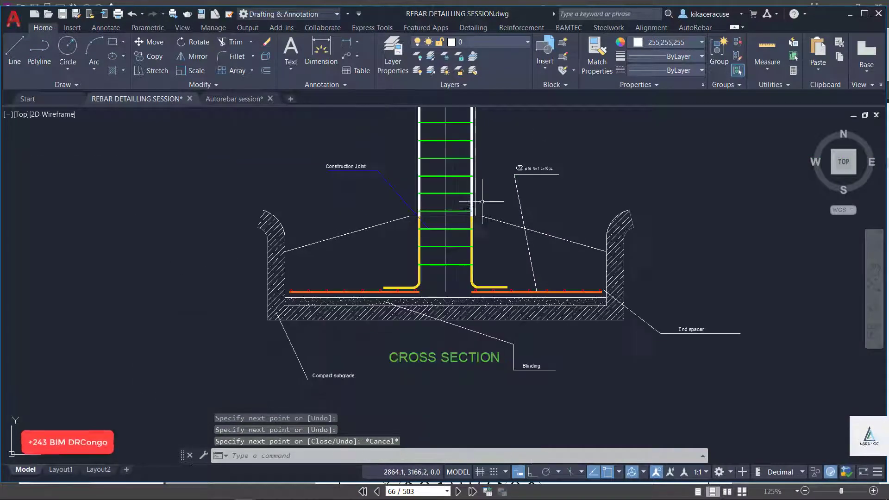
# Mark the left yellow L-shaped column bar with an AutoRebar label above the footing's left slope, rotated 180°
pyautogui.scroll(2, 360, 278)
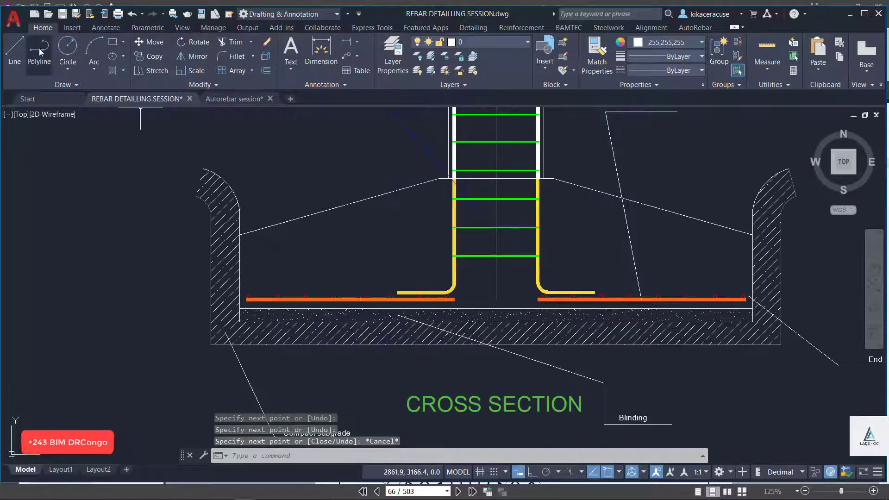
pyautogui.click(695, 27)
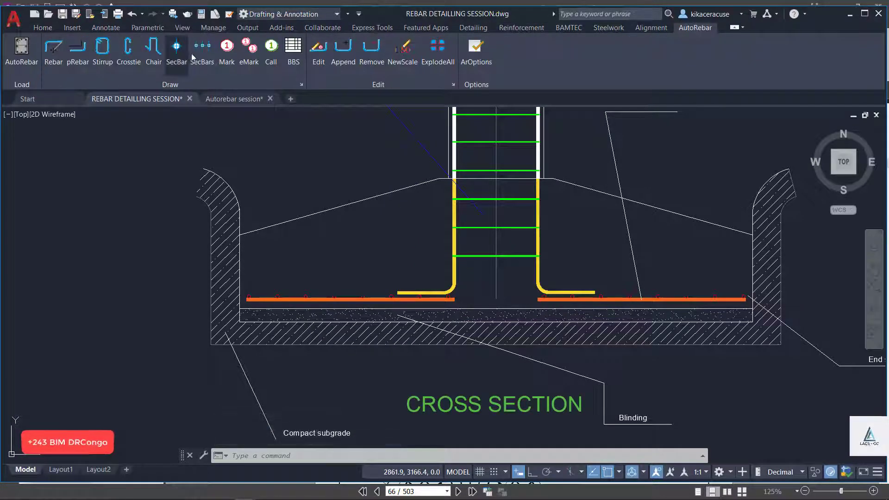
pyautogui.click(226, 48)
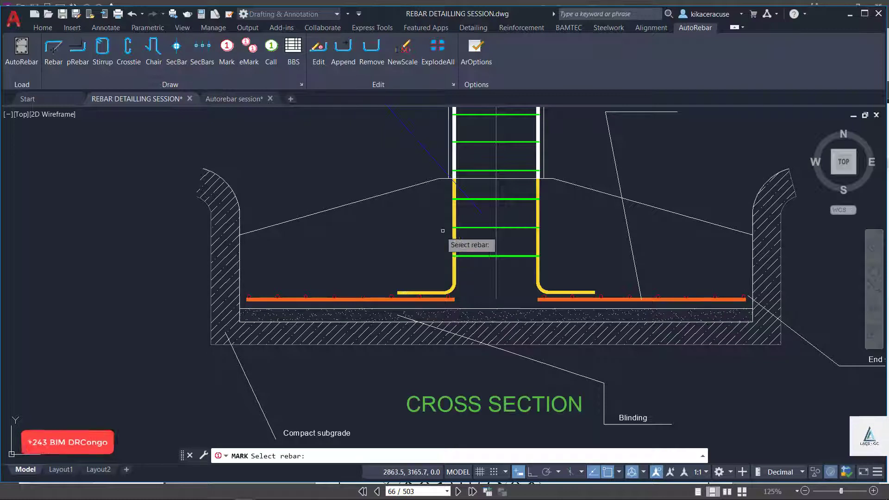
pyautogui.click(455, 240)
pyautogui.scroll(-2, 435, 357)
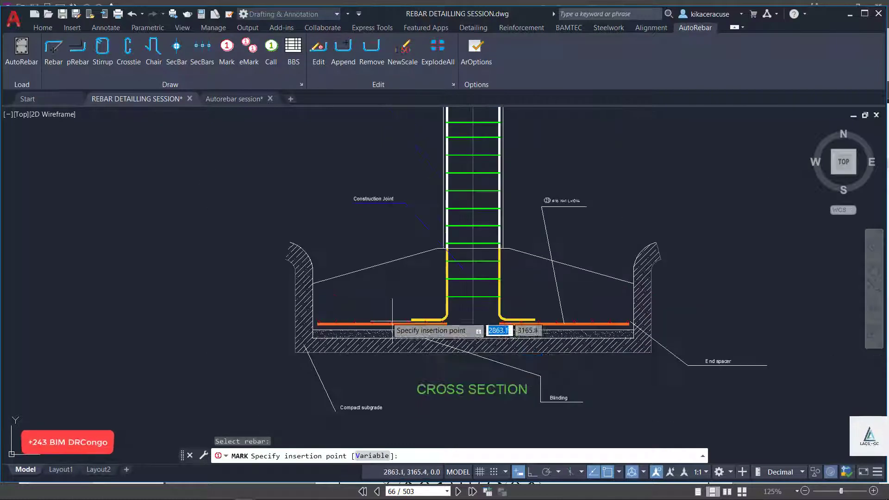
pyautogui.click(327, 239)
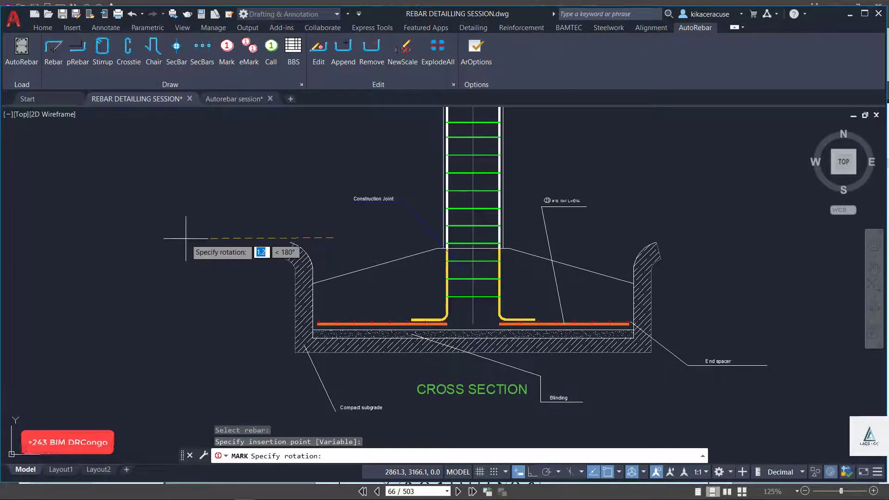
pyautogui.click(197, 236)
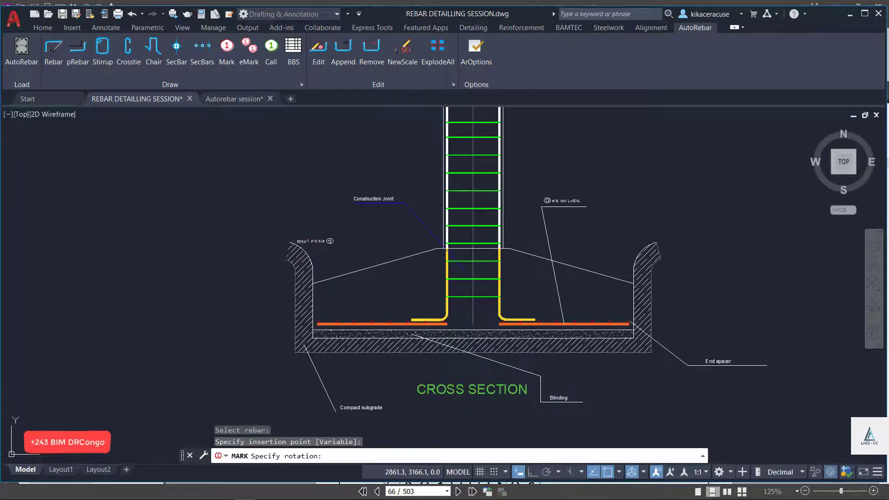
# Draw a leader line from the left yellow column bar to a horizontal landing beneath its bar mark
pyautogui.click(43, 28)
pyautogui.click(14, 49)
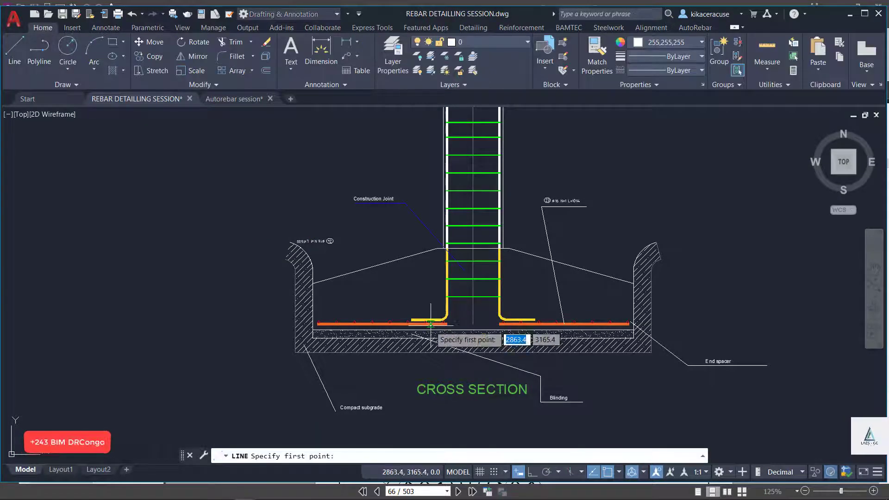
pyautogui.click(446, 302)
pyautogui.scroll(4, 282, 261)
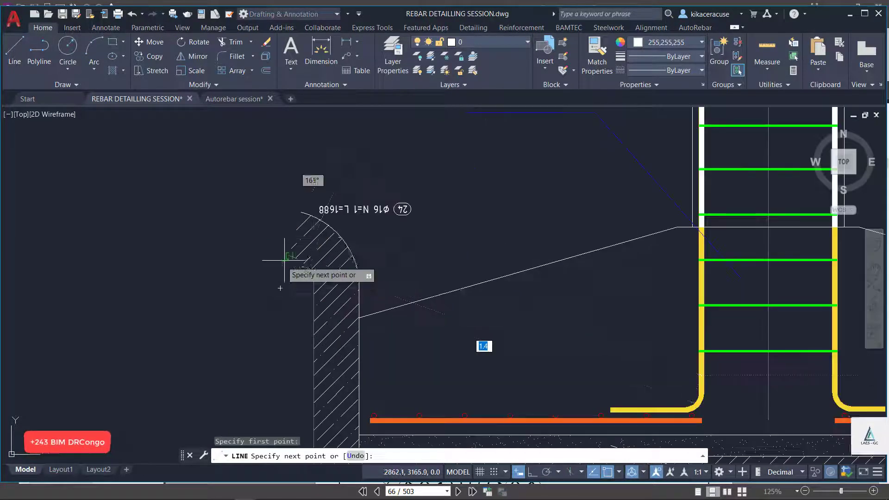
pyautogui.click(404, 226)
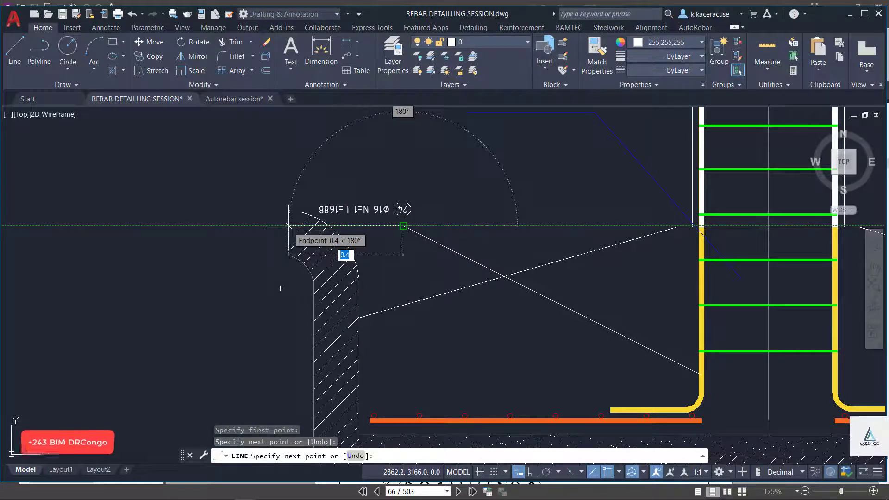
pyautogui.click(289, 226)
pyautogui.press('Escape')
pyautogui.press('Escape')
# Flip the upside-down mark of the left yellow bar upright by stretching its end point to the far left of the footing
pyautogui.click(368, 226)
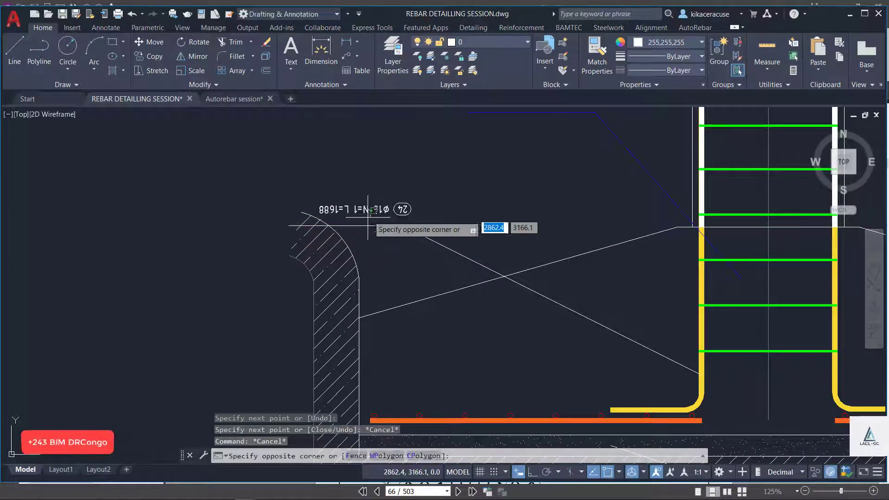
pyautogui.click(376, 226)
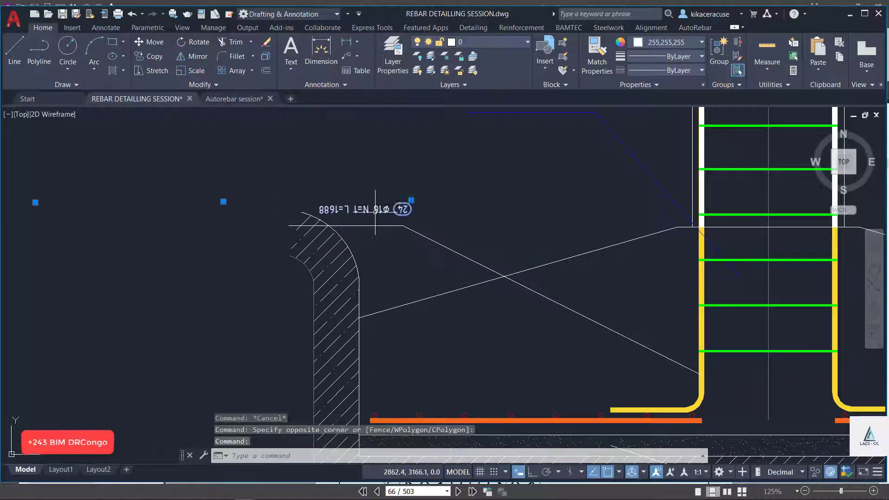
pyautogui.click(411, 200)
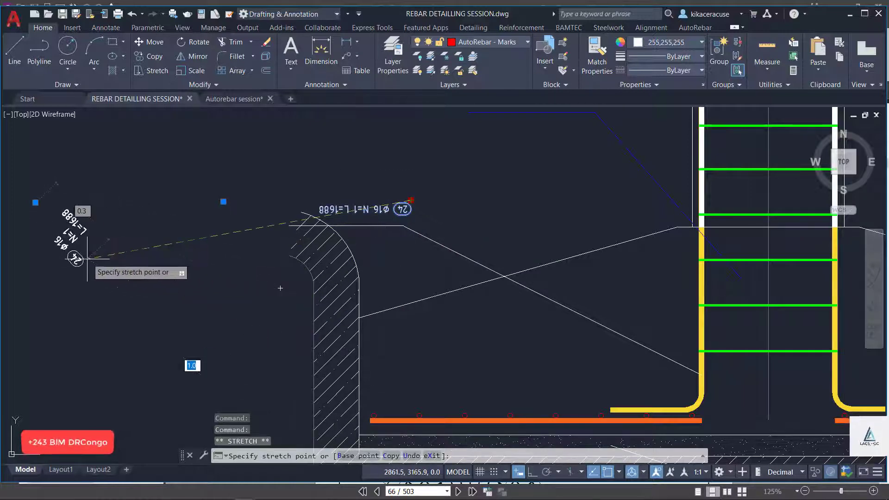
pyautogui.scroll(-3, 276, 276)
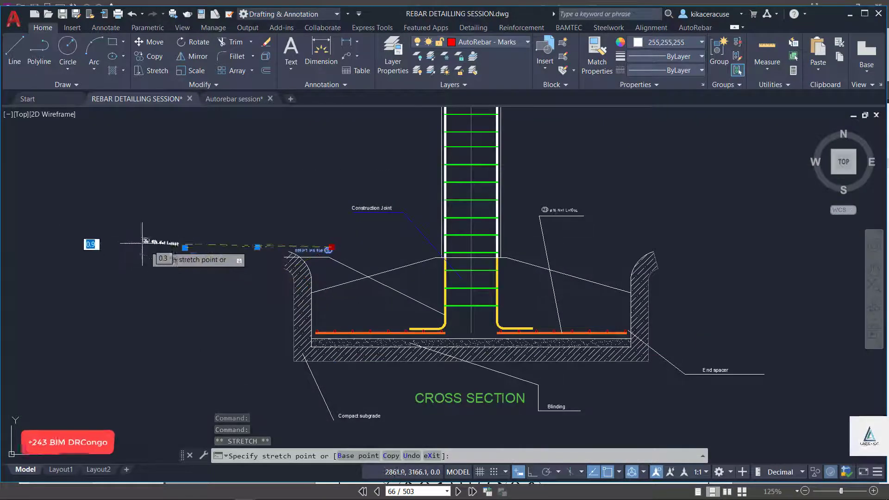
pyautogui.scroll(2, 144, 250)
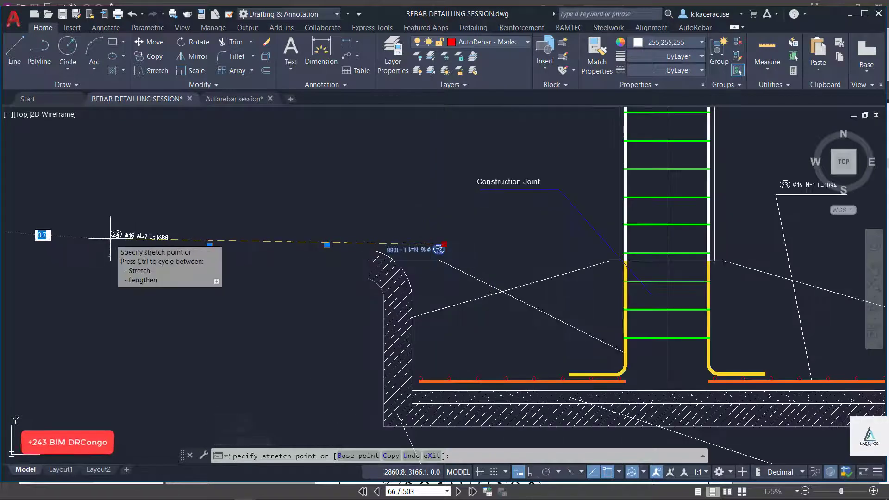
pyautogui.click(112, 240)
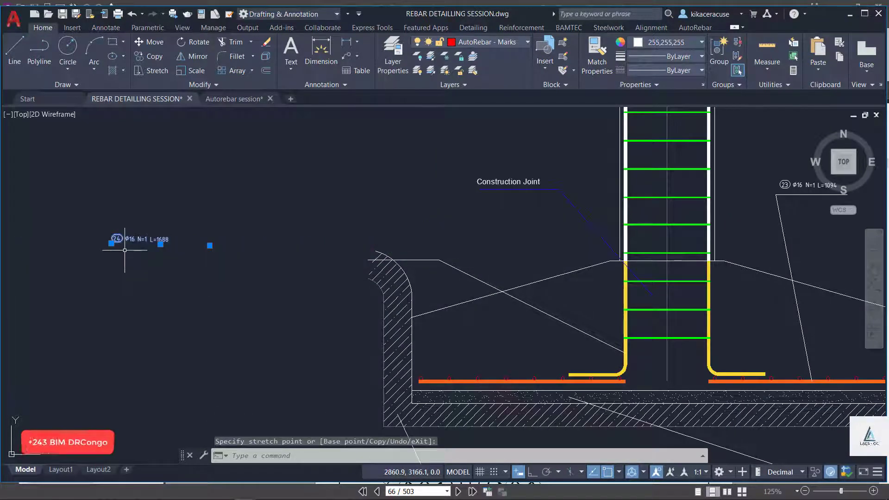
# Move the upright bar mark from its lower-left corner onto the horizontal landing of the left yellow bar's leader
pyautogui.press('Return')
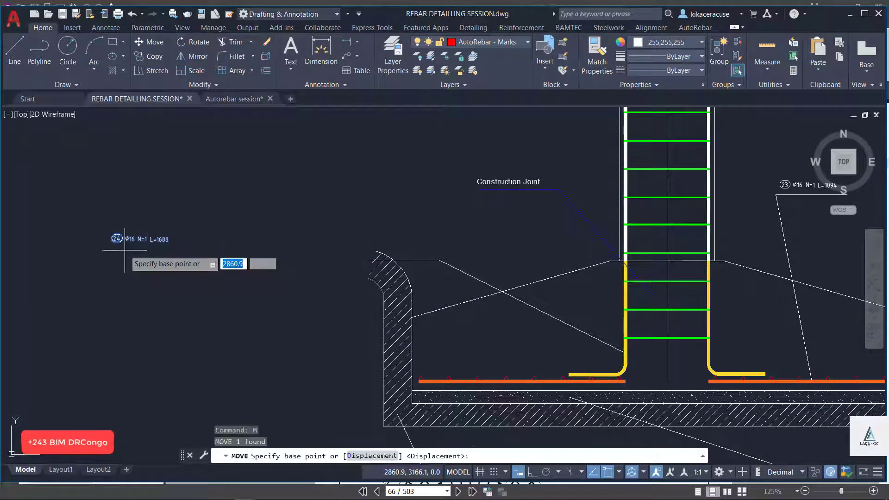
pyautogui.click(111, 243)
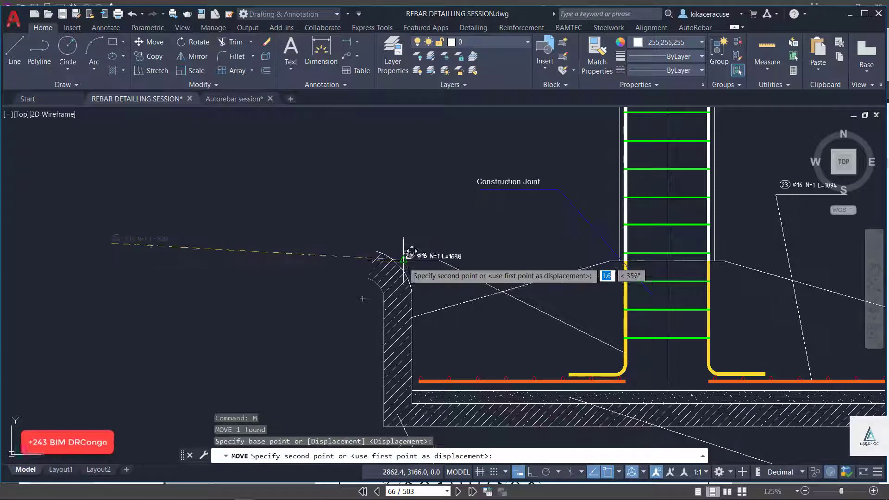
pyautogui.scroll(6, 404, 264)
pyautogui.click(355, 247)
# Regenerate the bar bending schedule with the AutoRebar BBS command and check its last rows
pyautogui.scroll(-10, 356, 247)
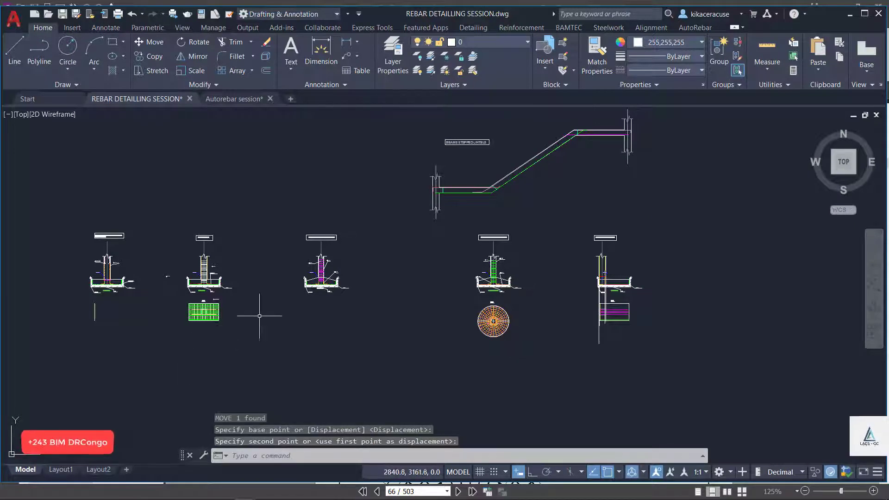
pyautogui.scroll(-5, 258, 307)
pyautogui.scroll(5, 183, 298)
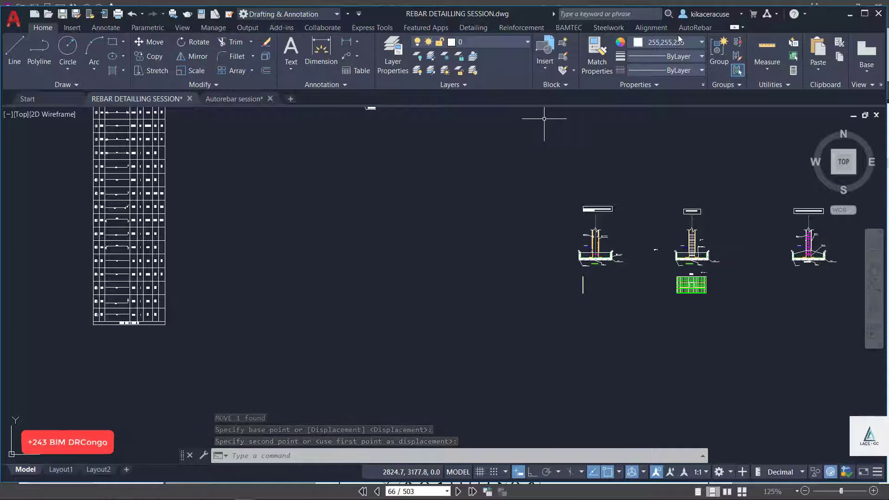
pyautogui.click(695, 27)
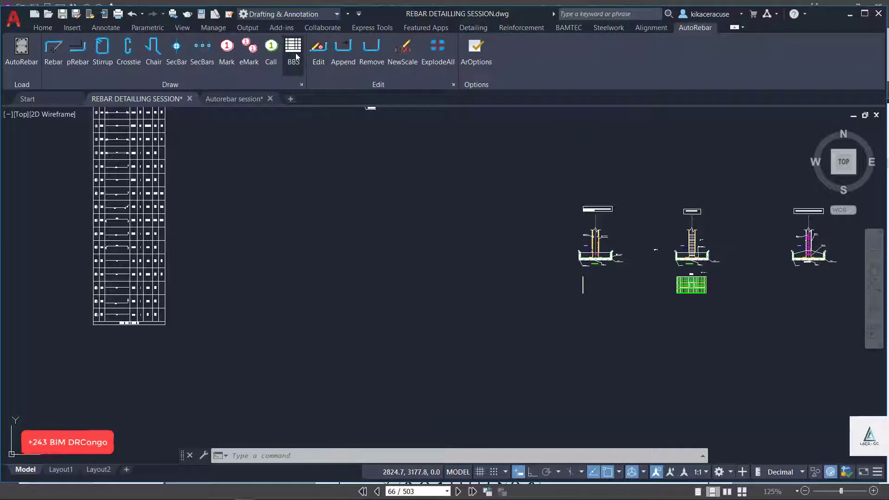
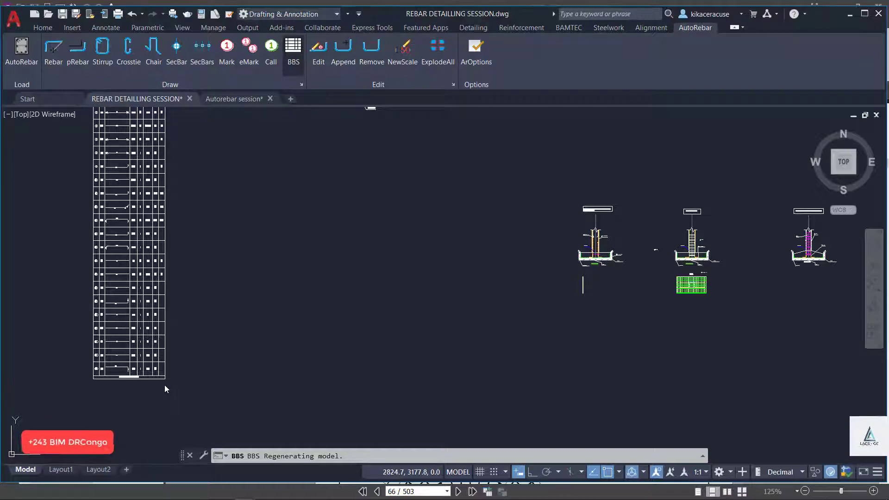
pyautogui.scroll(6, 165, 385)
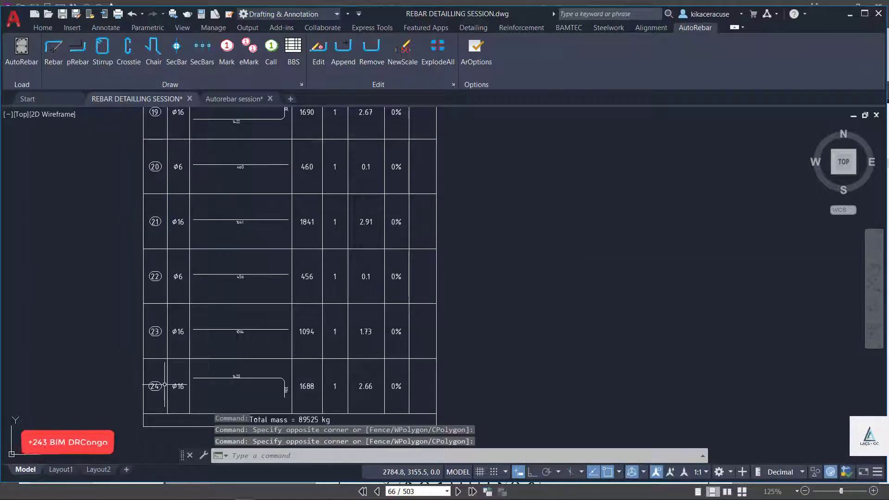
pyautogui.scroll(-8, 158, 387)
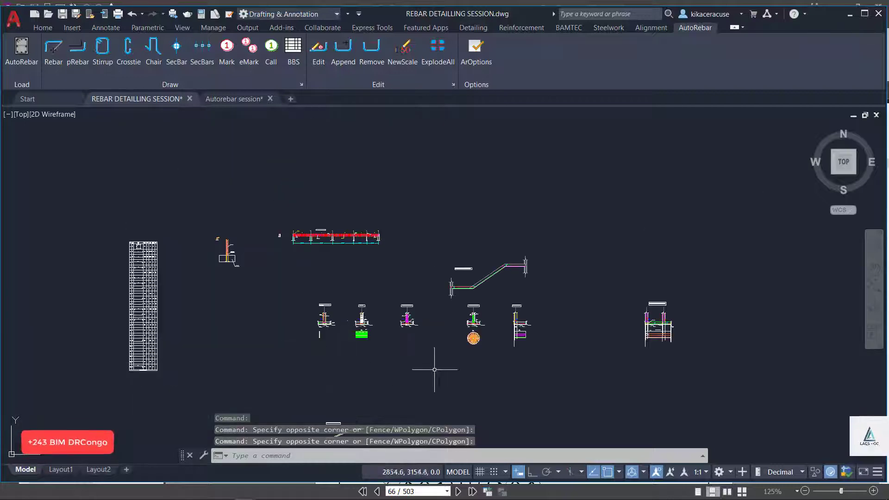
# Examine the circular footing's marked cross section, and the radial bars and column stirrup in its plan
pyautogui.scroll(3, 484, 358)
pyautogui.scroll(2, 480, 324)
pyautogui.scroll(4, 458, 287)
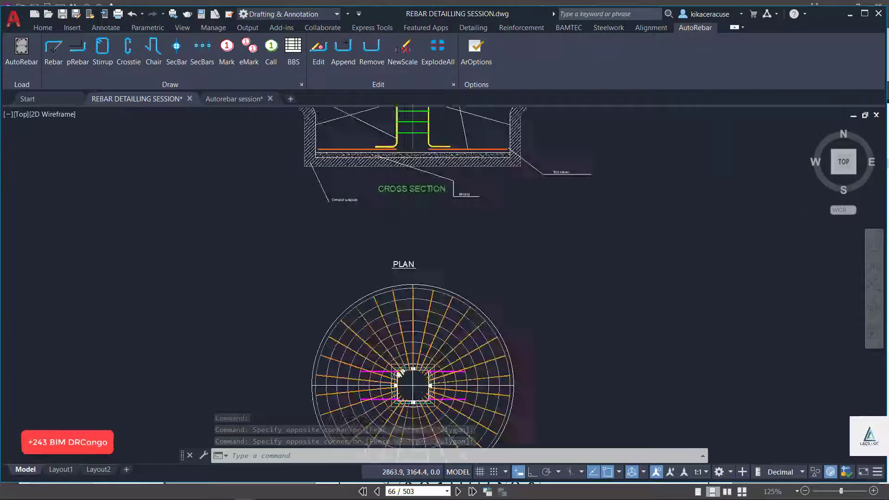
pyautogui.scroll(-5, 431, 266)
pyautogui.scroll(4, 358, 192)
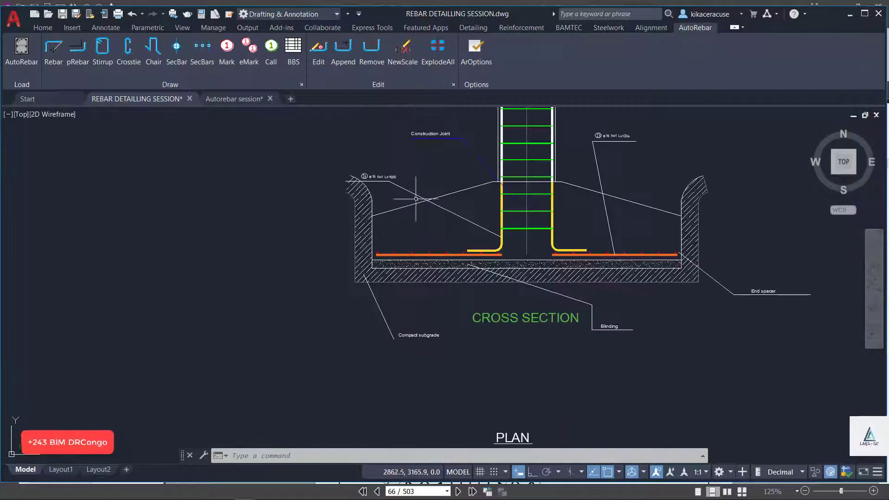
pyautogui.scroll(5, 602, 135)
pyautogui.scroll(-3, 562, 152)
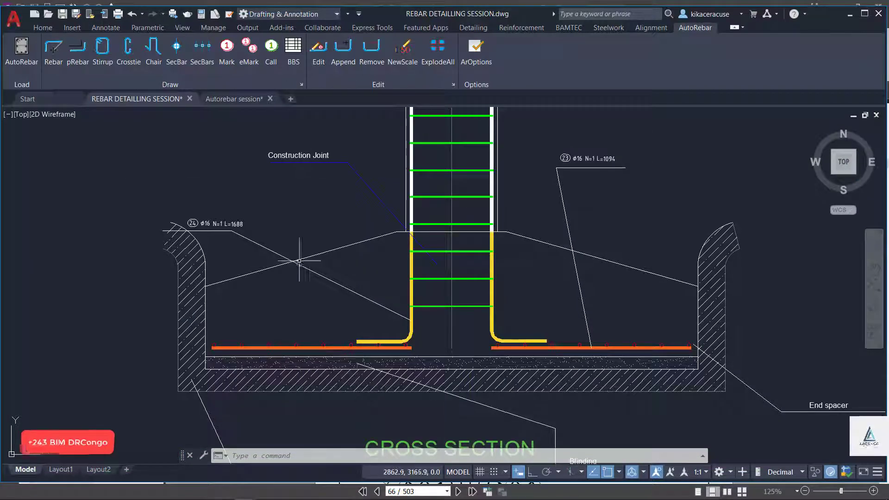
pyautogui.scroll(3, 194, 218)
pyautogui.scroll(-5, 268, 237)
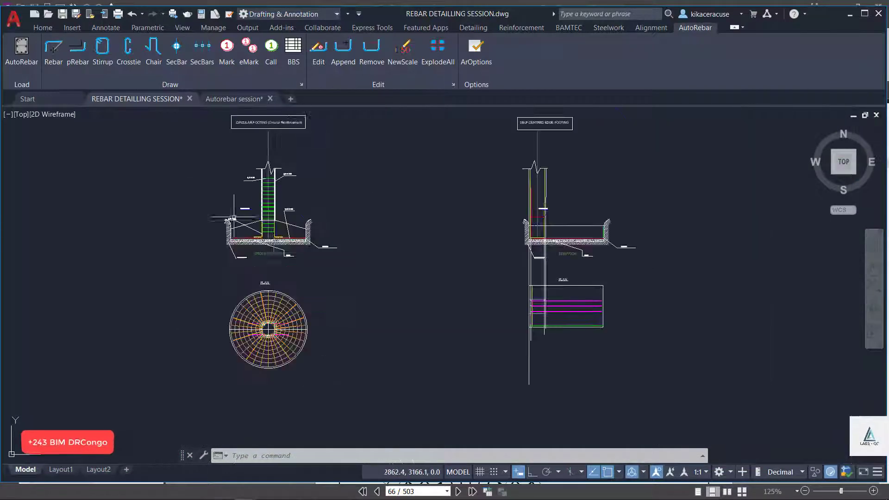
pyautogui.scroll(5, 285, 318)
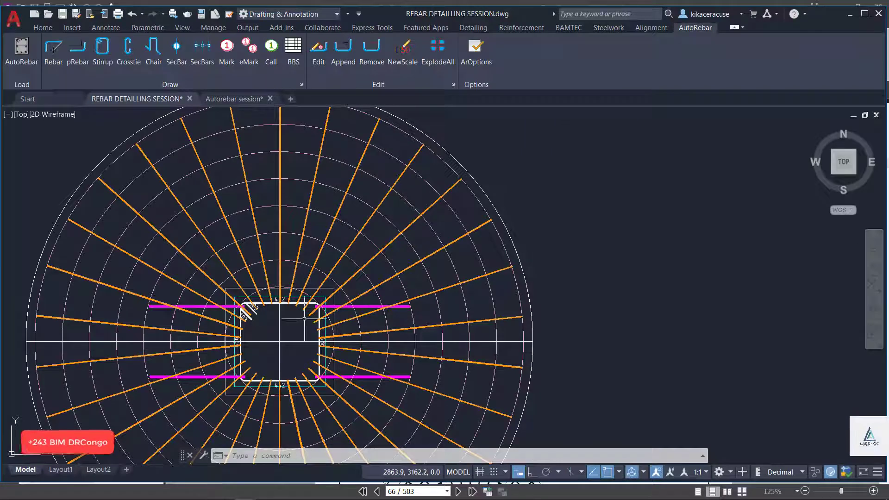
pyautogui.scroll(5, 305, 319)
pyautogui.scroll(-3, 294, 237)
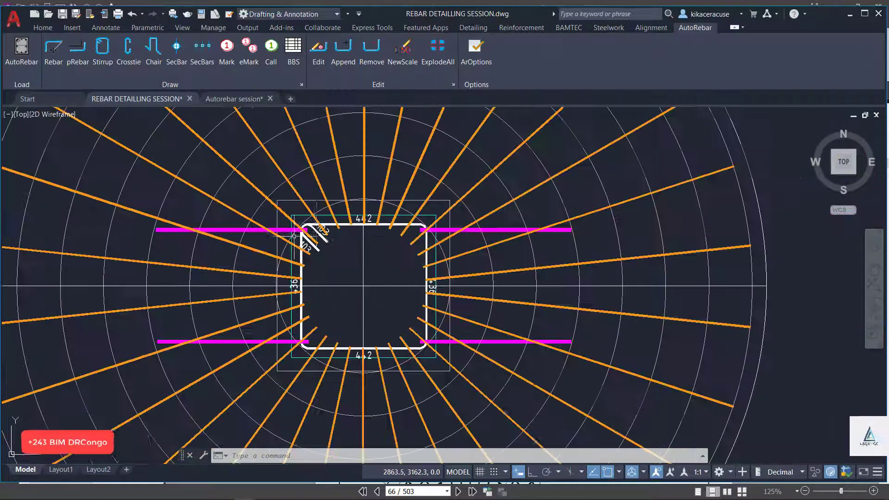
pyautogui.scroll(-4, 408, 273)
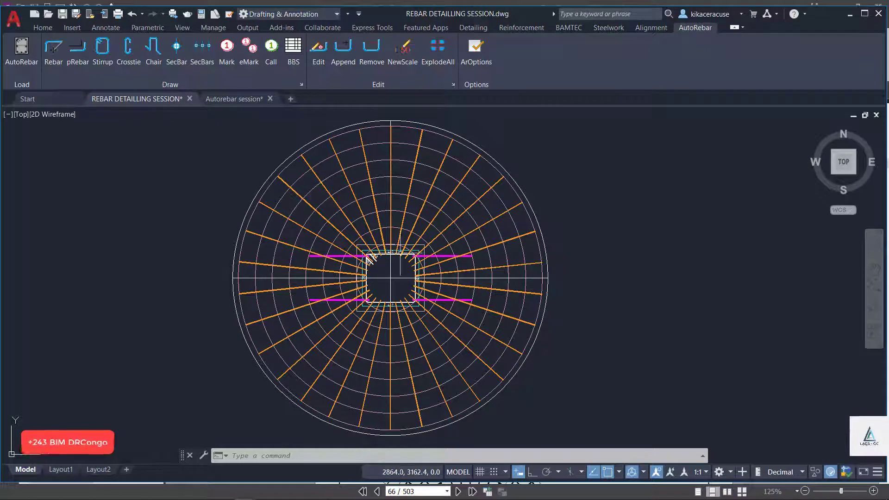
pyautogui.scroll(2, 330, 212)
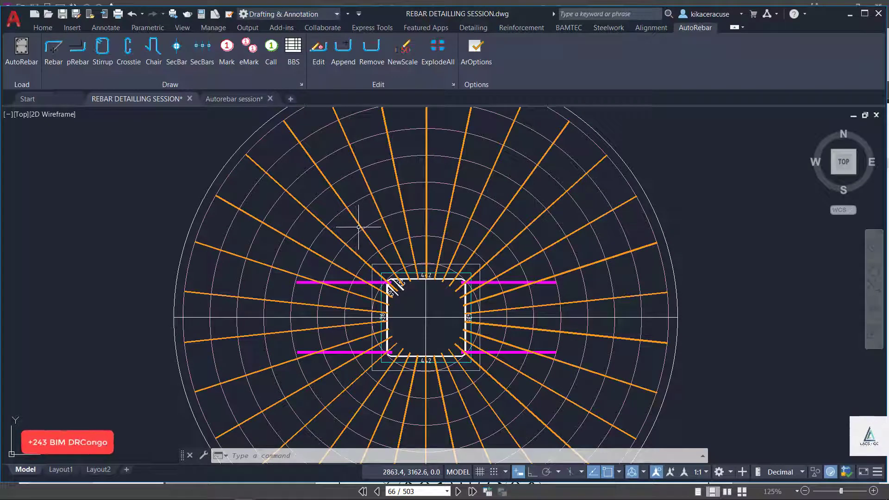
pyautogui.click(48, 29)
pyautogui.click(73, 27)
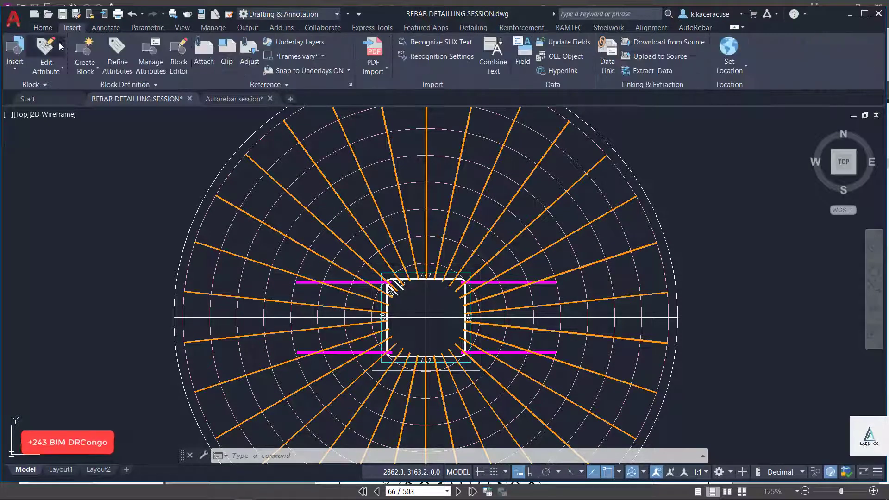
# Try to convert a concentric circle in the circular footing's plan into a 16 mm bar with the pRebar command
pyautogui.click(696, 27)
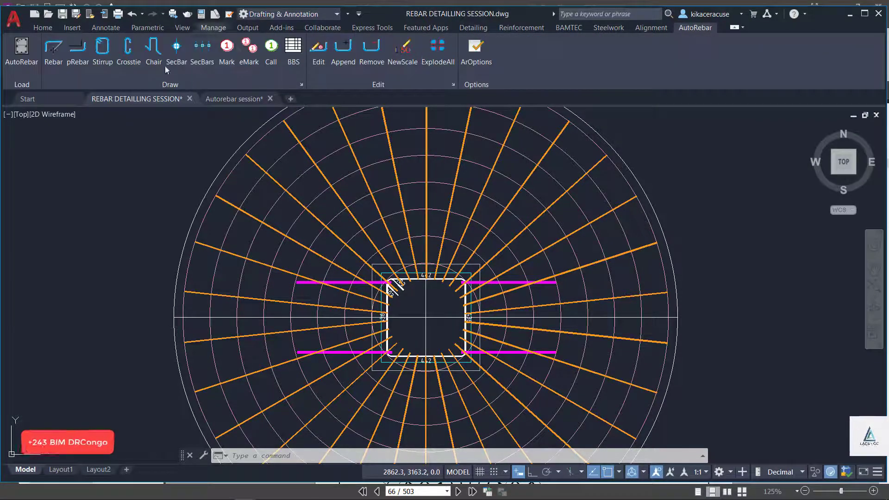
pyautogui.click(78, 49)
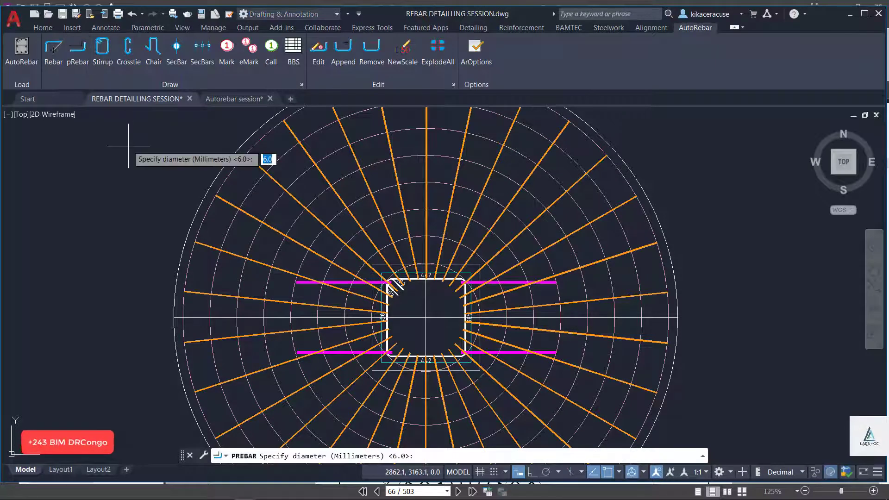
pyautogui.write('16')
pyautogui.press('Return')
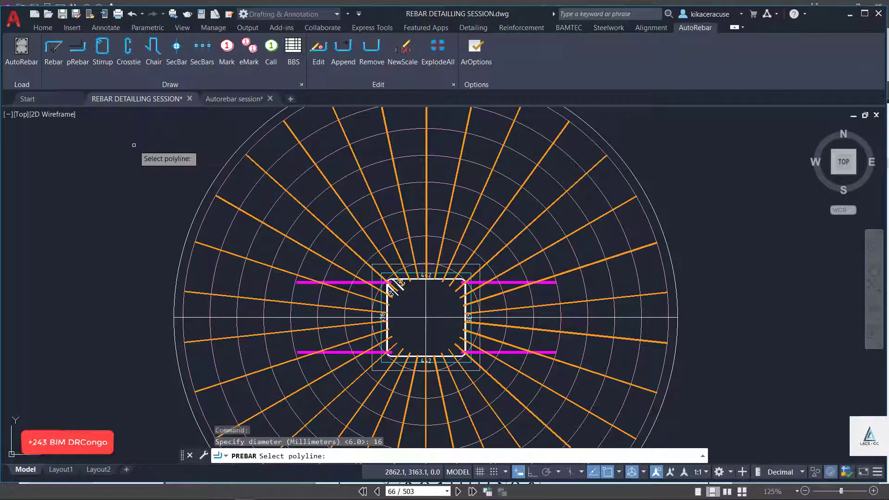
pyautogui.click(337, 215)
pyautogui.click(337, 215)
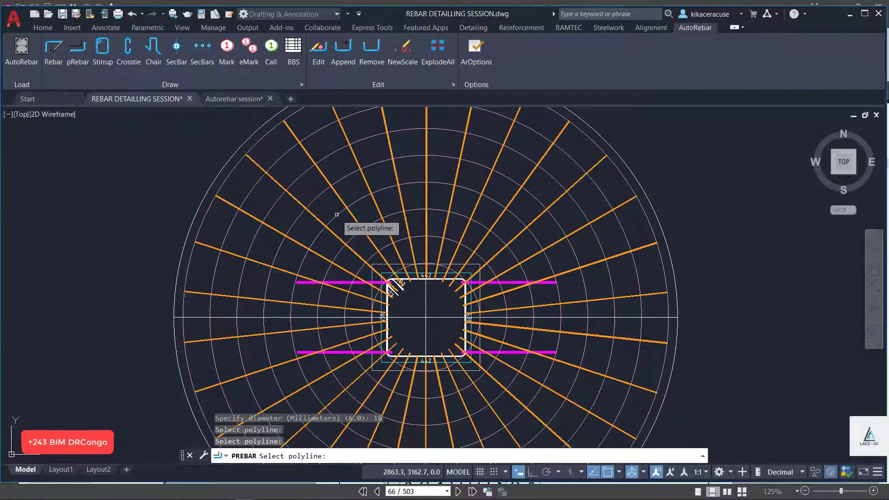
pyautogui.click(337, 214)
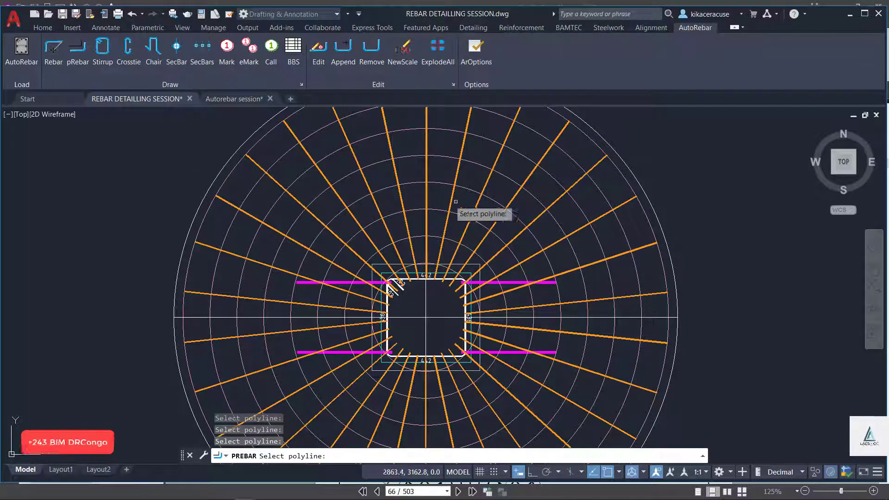
pyautogui.click(53, 52)
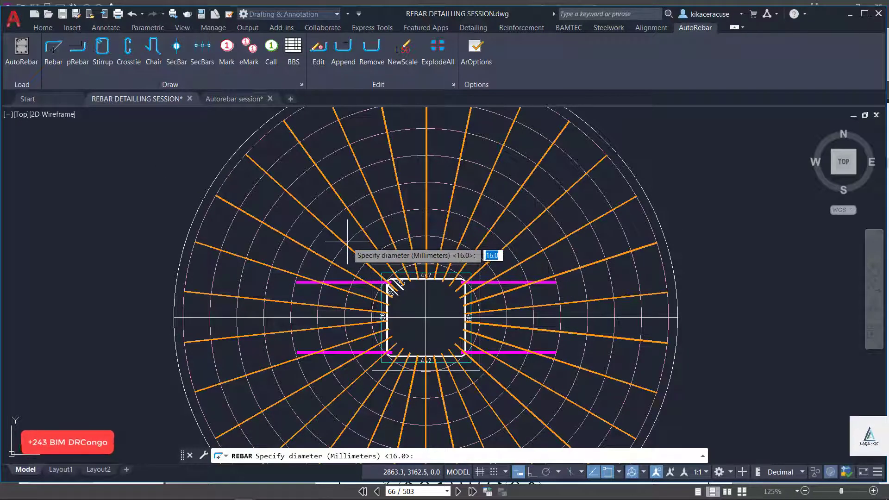
pyautogui.press('Return')
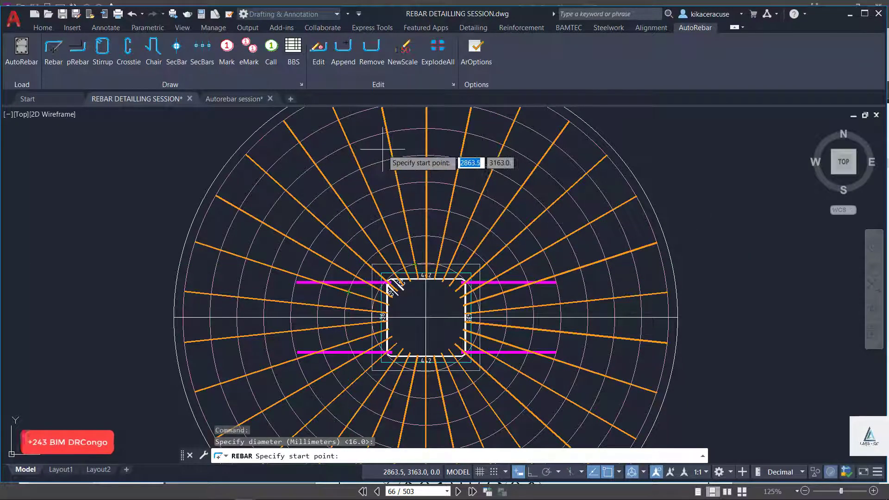
pyautogui.press('Escape')
# Switch to the detailing manual in Foxit PhantomPDF, compare the CD-01.05 circular footing cross-section and plan, and return to the AutoCAD drawing
pyautogui.hotkey('alt', 'Tab')
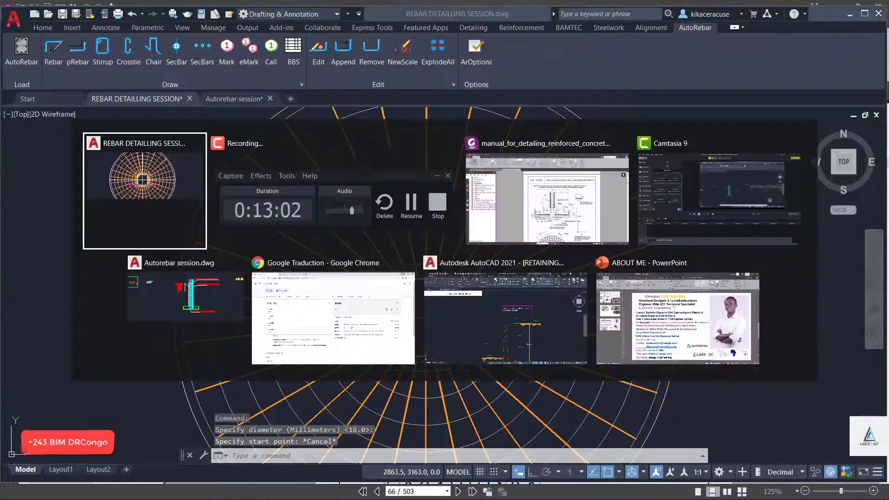
pyautogui.hotkey('alt', 'Tab')
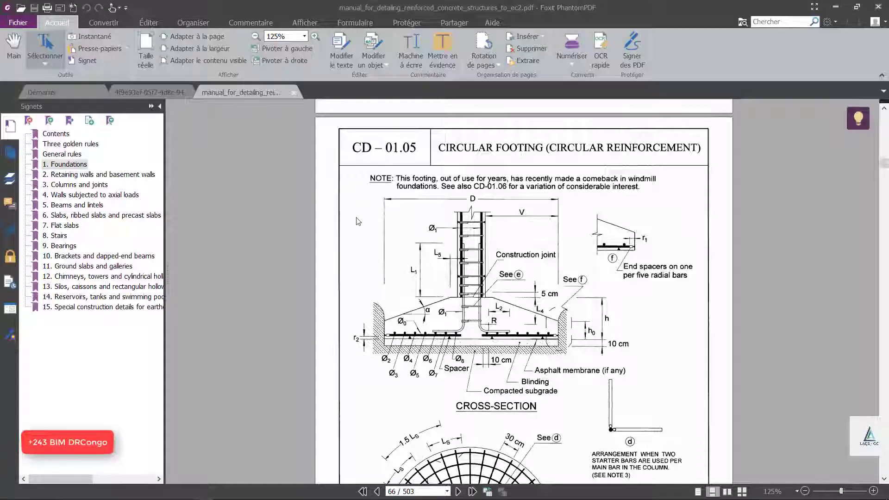
pyautogui.scroll(-3, 523, 292)
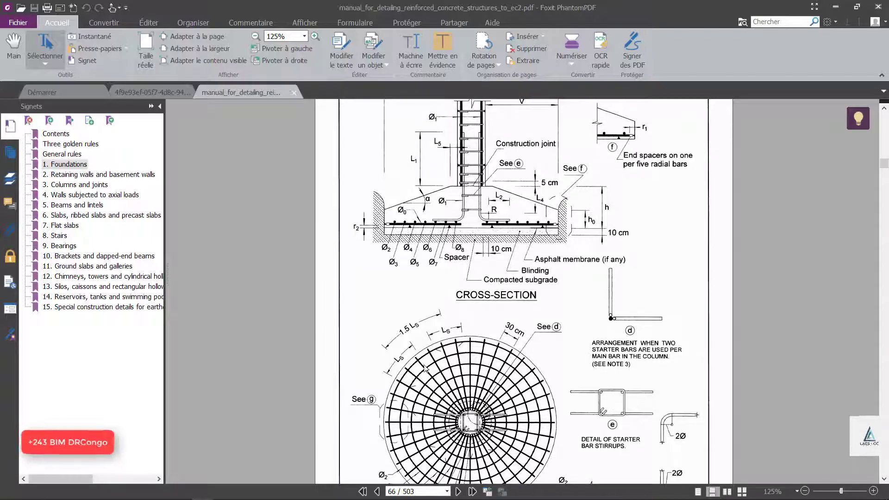
pyautogui.hotkey('alt', 'Tab')
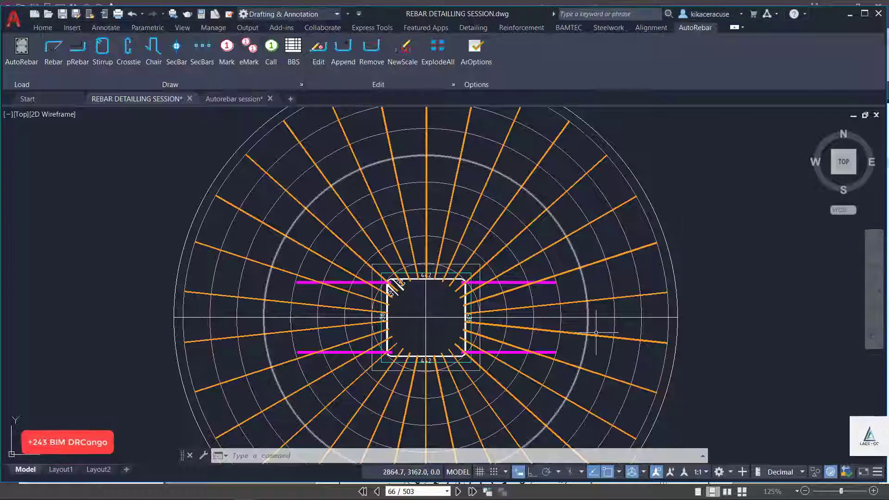
# Examine the self centred edge footing's elevation and plan, including its column outline and plan bars
pyautogui.scroll(-3, 466, 283)
pyautogui.scroll(-3, 415, 272)
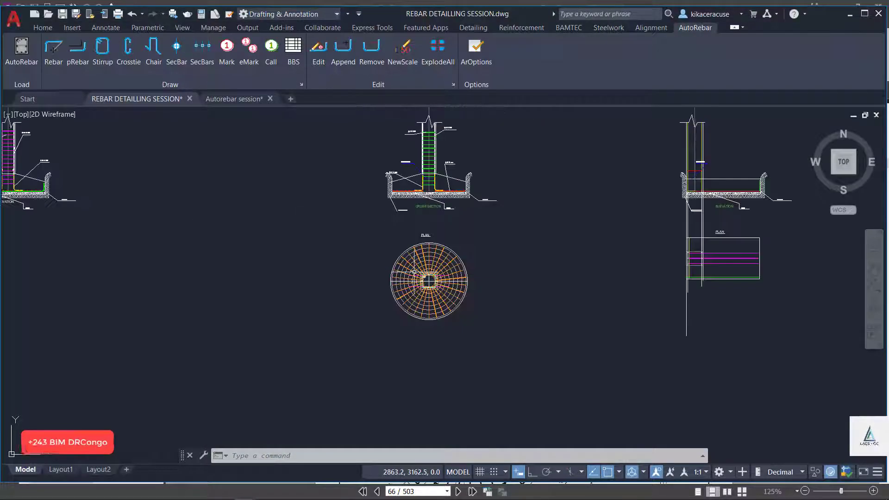
pyautogui.scroll(-6, 416, 272)
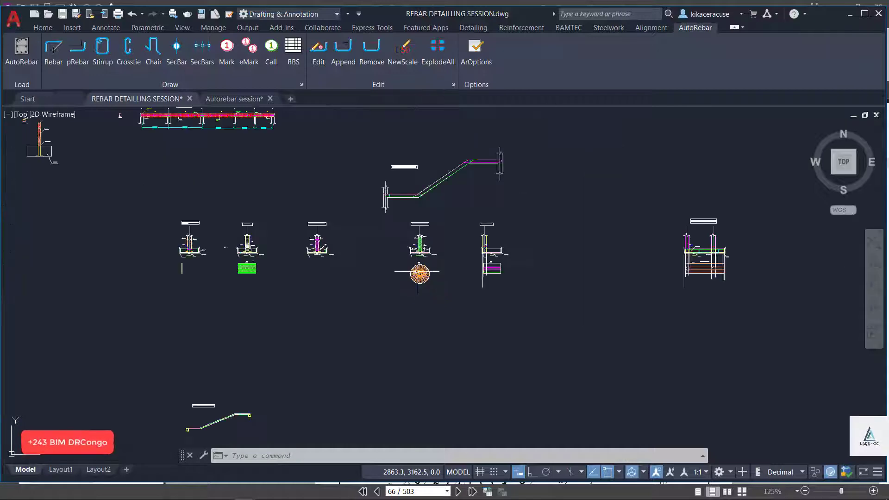
pyautogui.scroll(8, 500, 255)
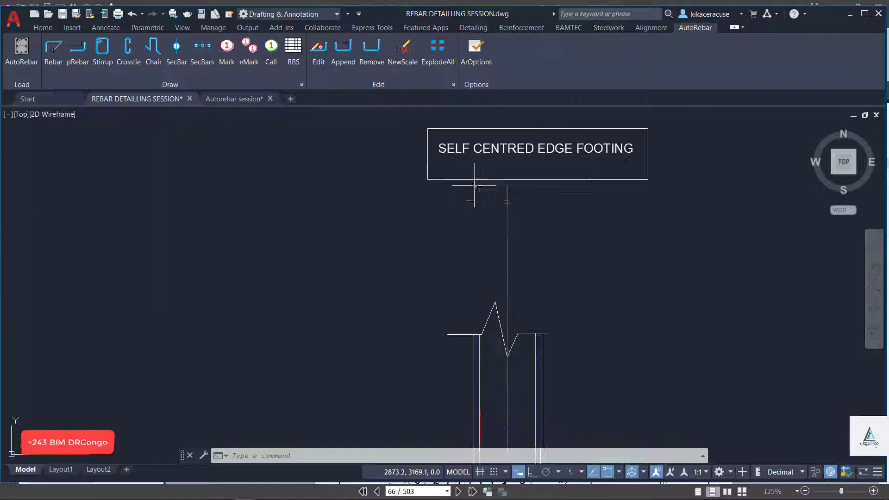
pyautogui.scroll(1, 471, 285)
pyautogui.scroll(-5, 458, 315)
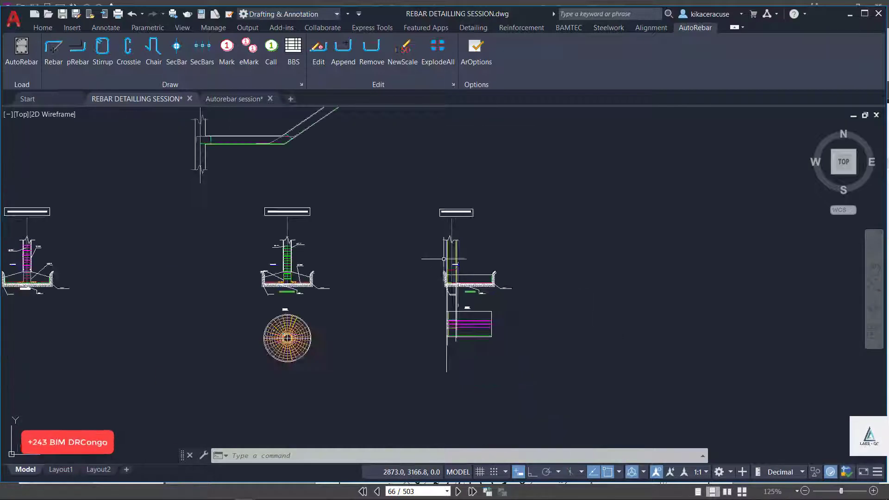
pyautogui.scroll(10, 453, 328)
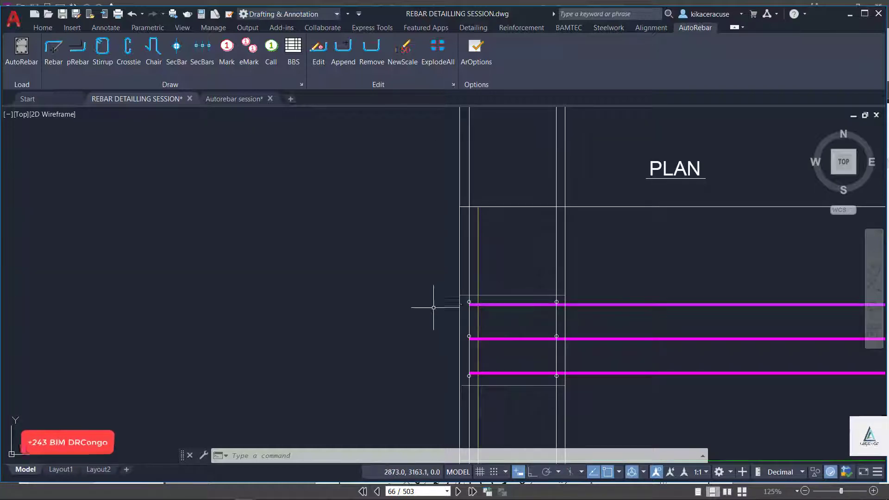
pyautogui.scroll(-7, 445, 282)
pyautogui.scroll(-4, 451, 260)
pyautogui.scroll(3, 451, 260)
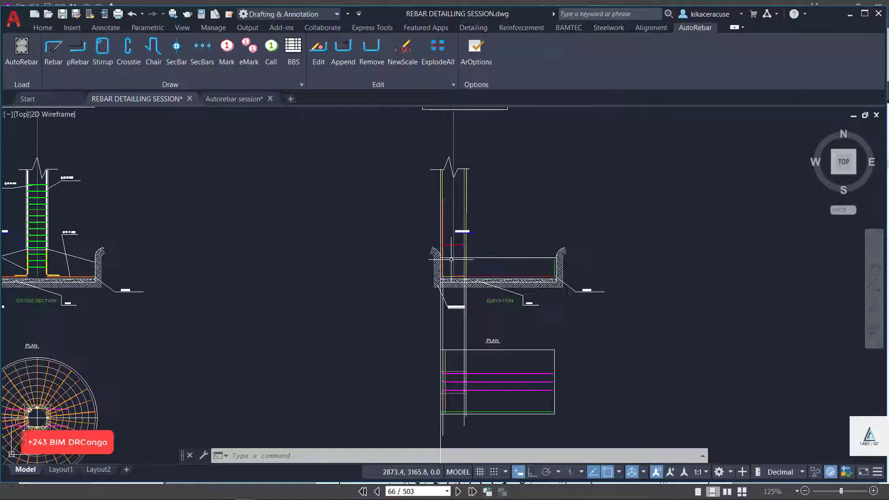